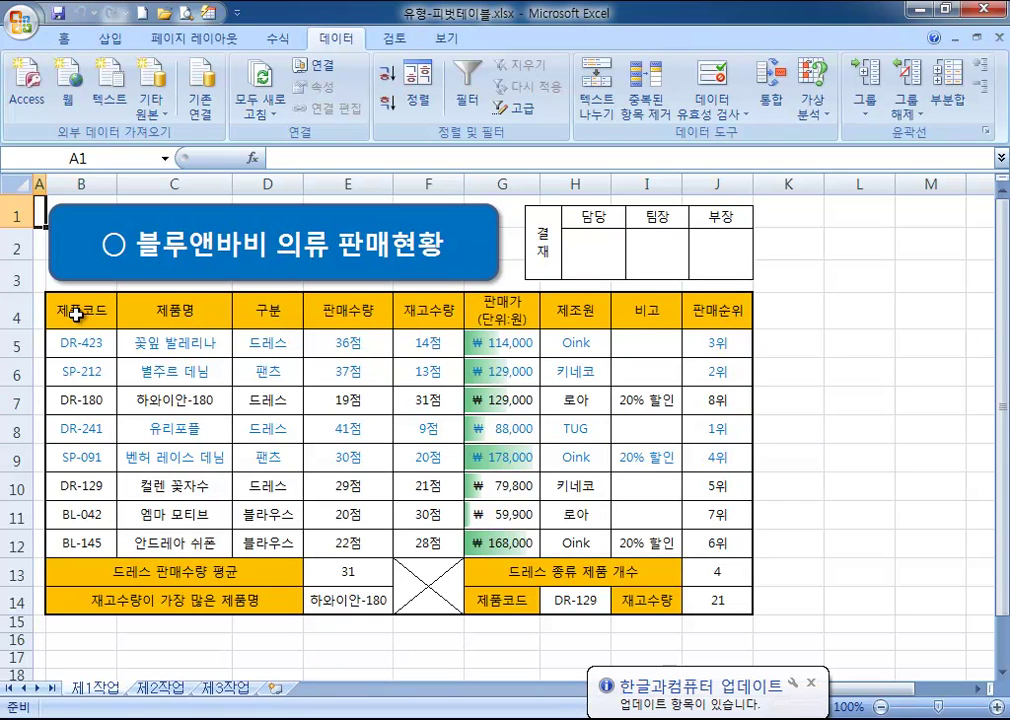
drag(72, 312, 590, 545)
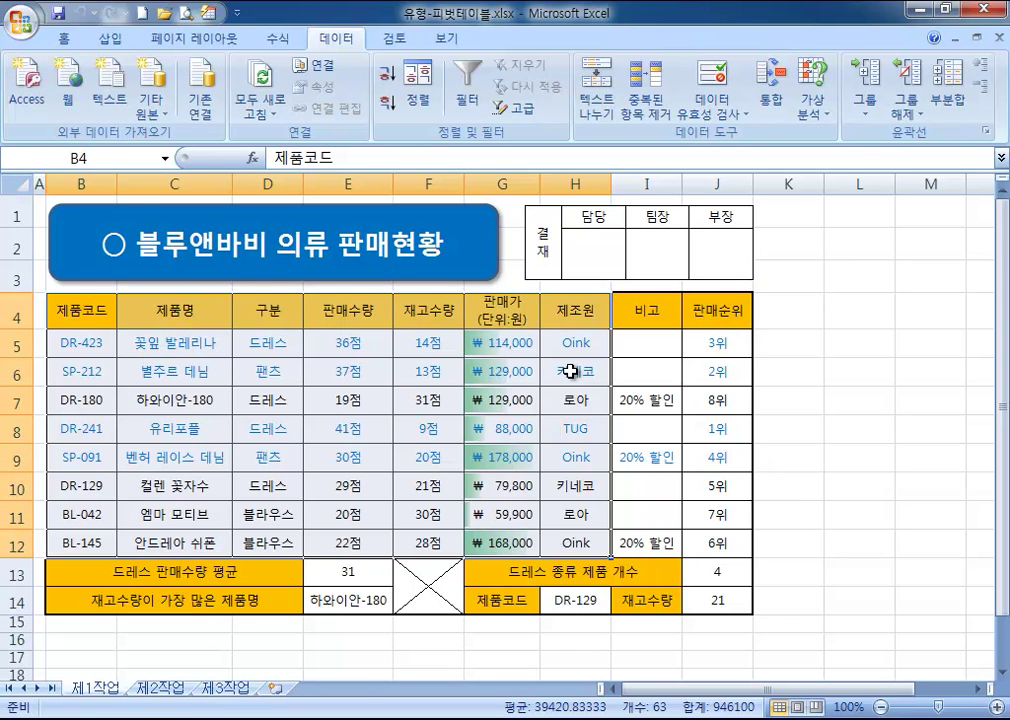
drag(72, 312, 567, 542)
click(199, 400)
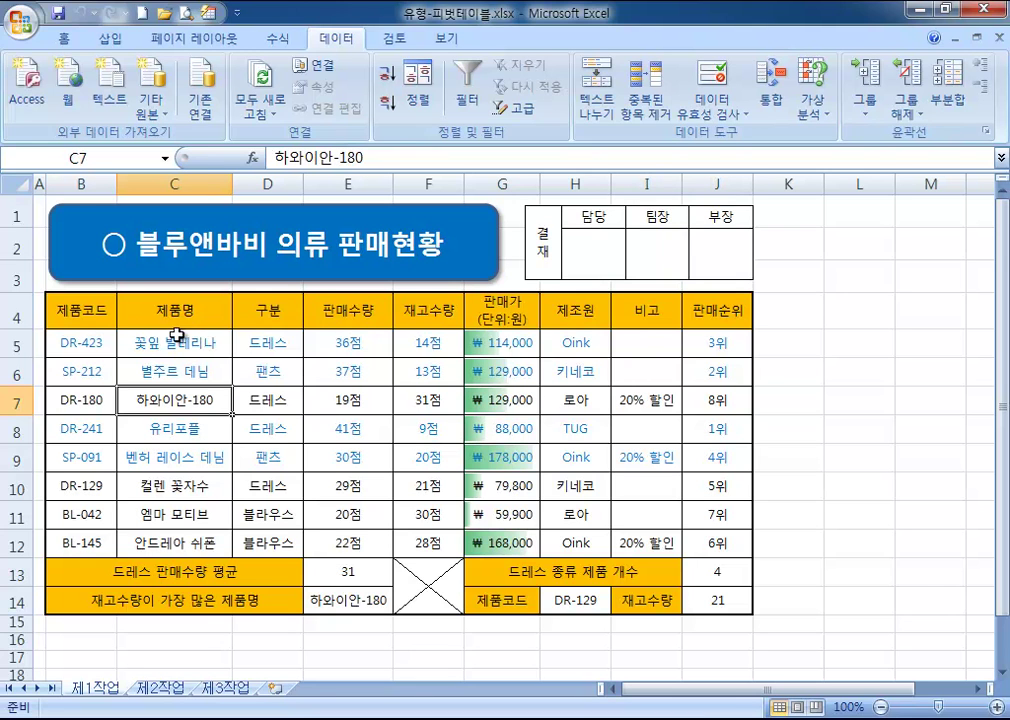
- Start creating a pivot table from the range B4:H12 on the 제1작업 sheet
click(78, 314)
drag(78, 314, 577, 543)
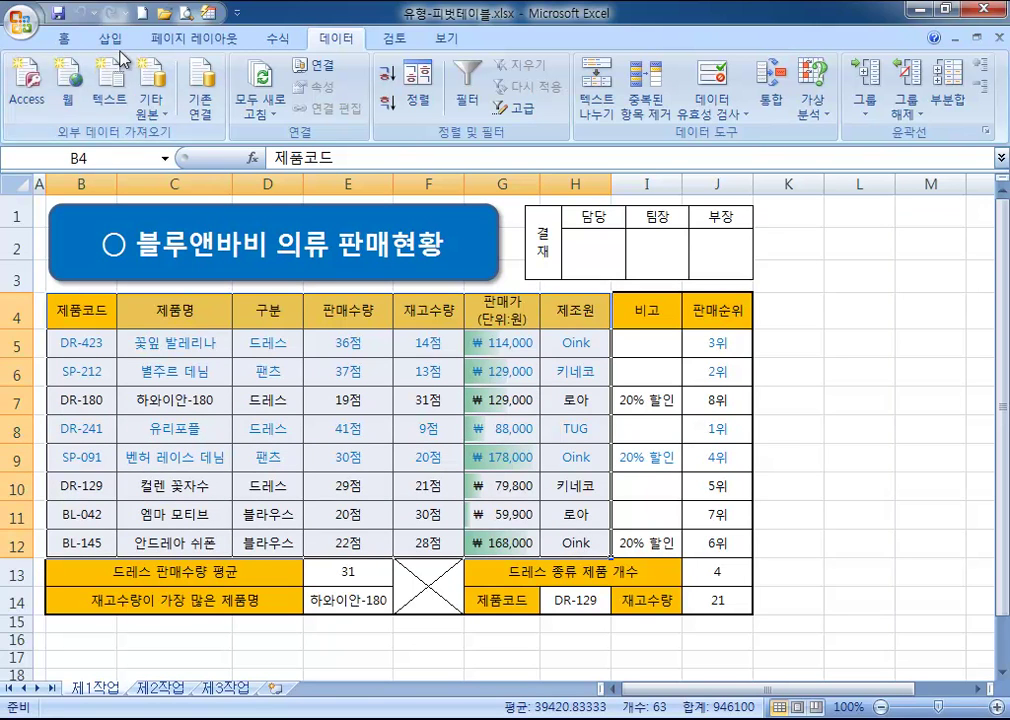
click(110, 39)
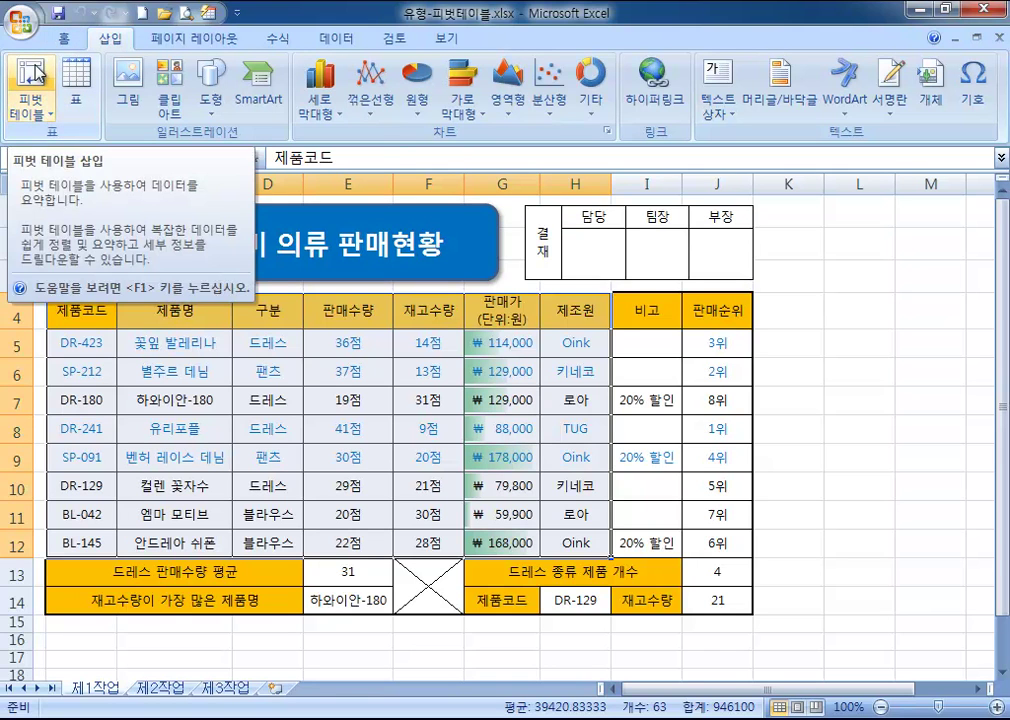
click(40, 118)
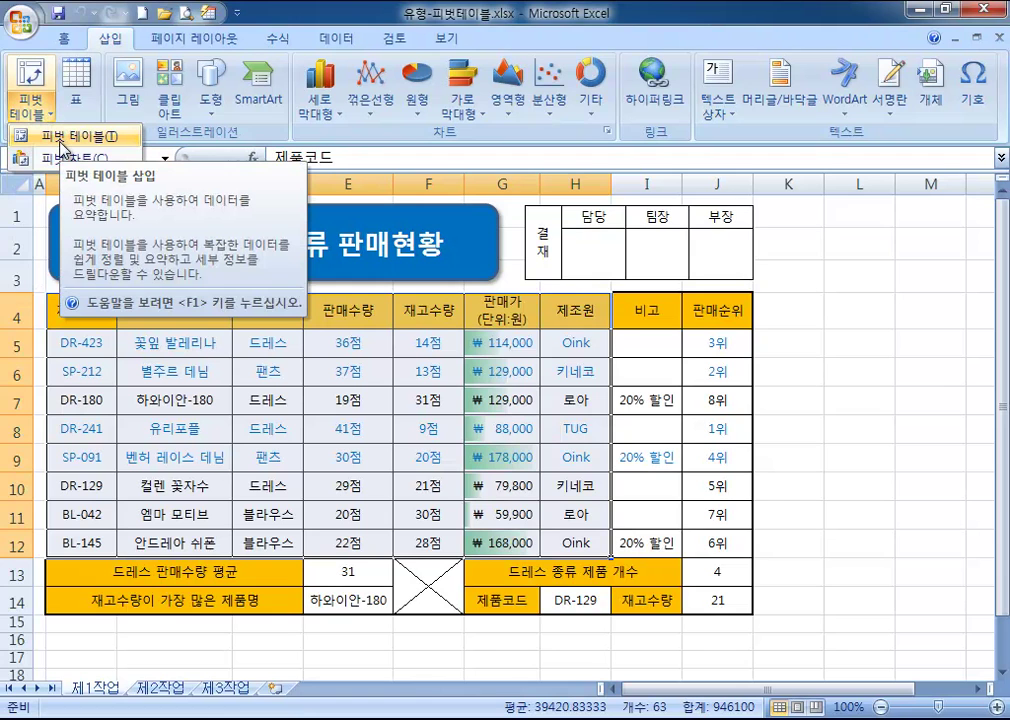
click(36, 78)
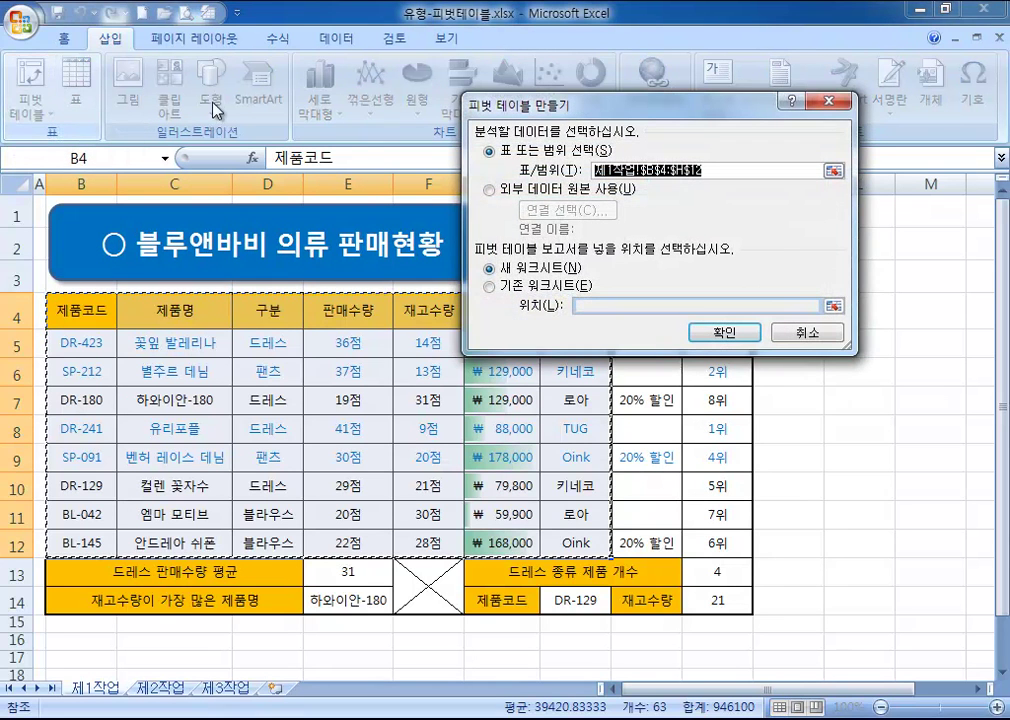
- Place the pivot table on the existing 제3작업 worksheet at cell B2 and create it
drag(530, 112, 378, 110)
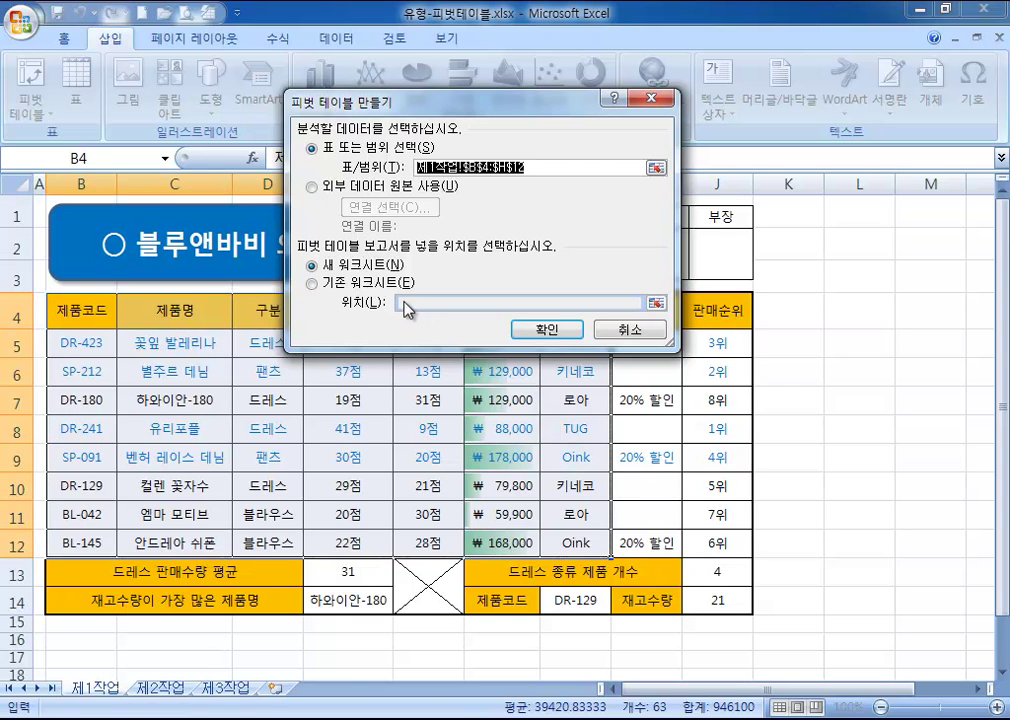
click(327, 288)
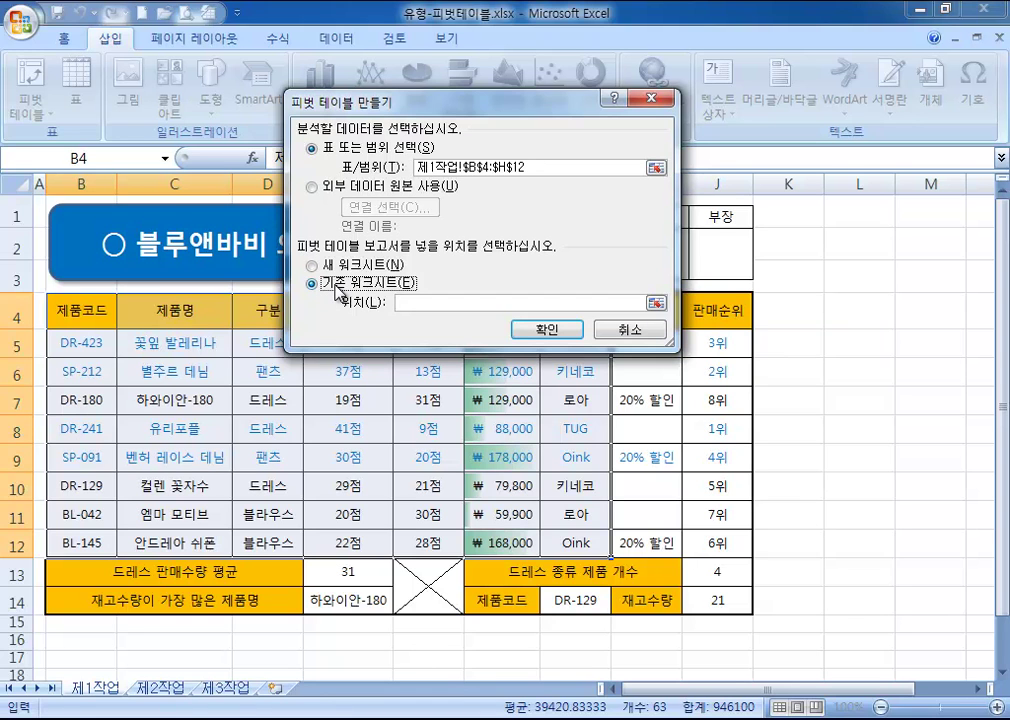
click(226, 688)
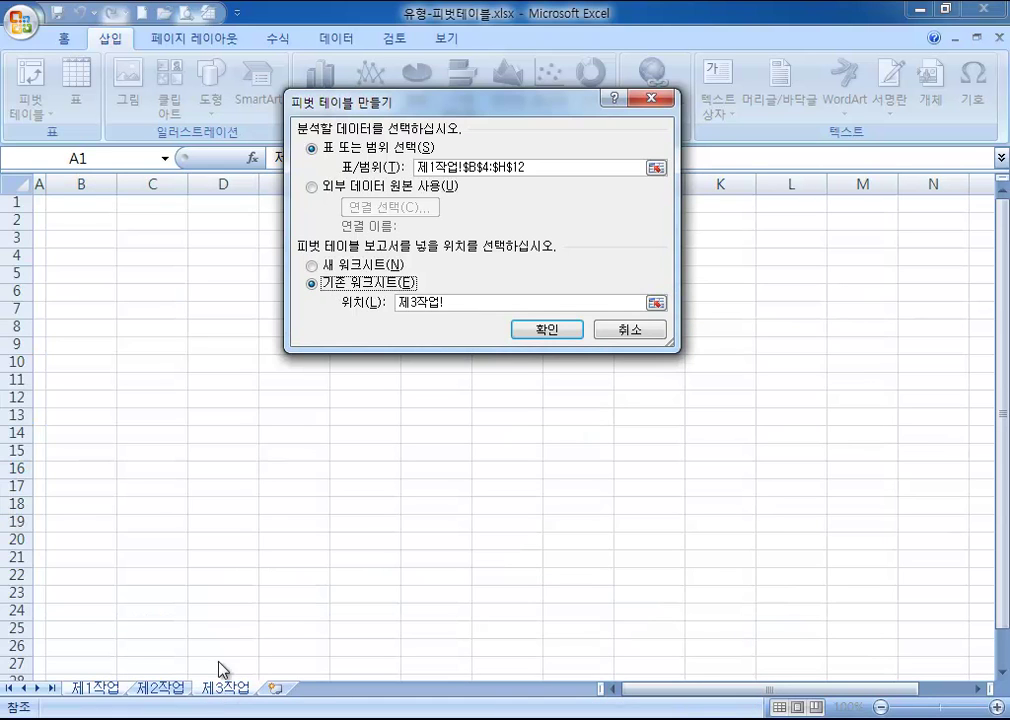
click(88, 223)
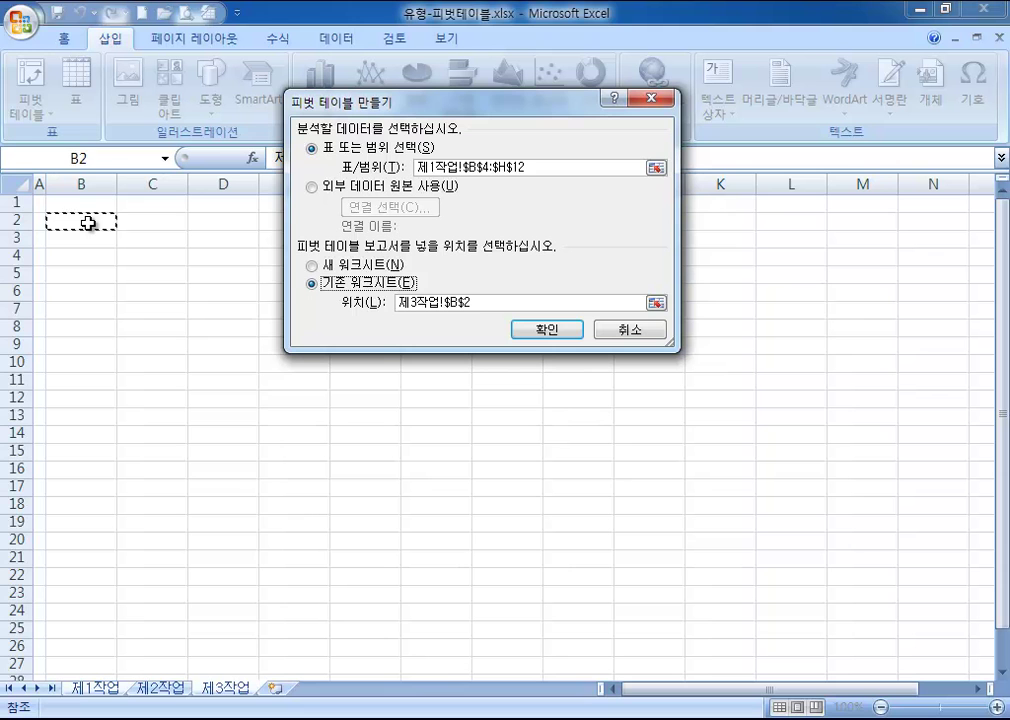
click(555, 335)
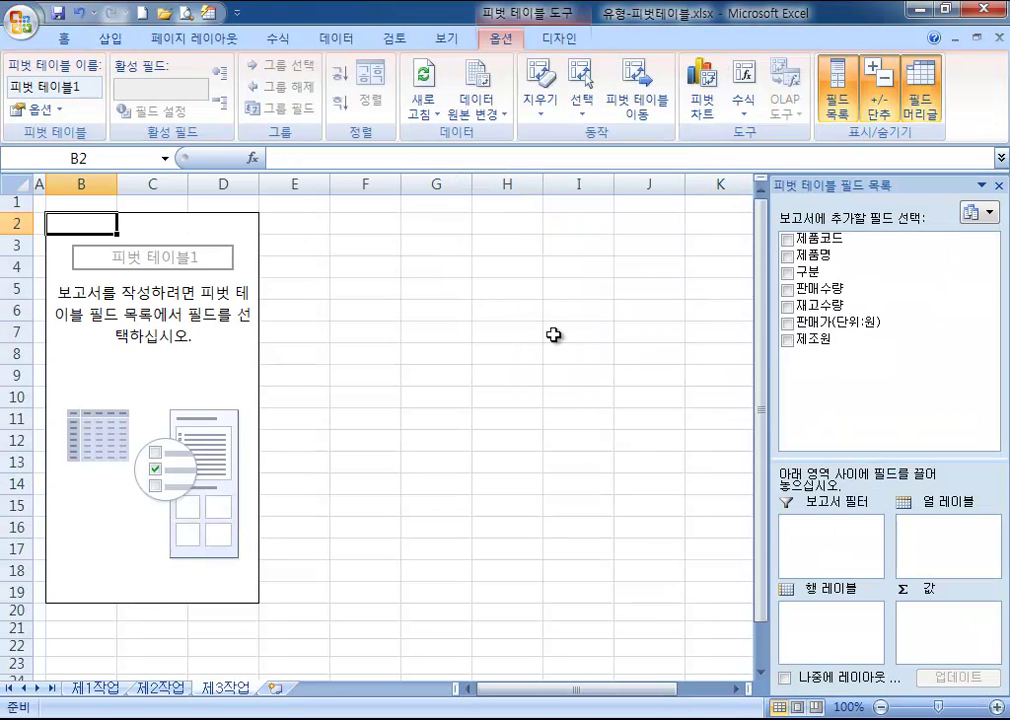
- Enlarge the field area section, then assign 구분 to the row labels and 판매가(단위:원) to the column labels
drag(875, 462, 880, 387)
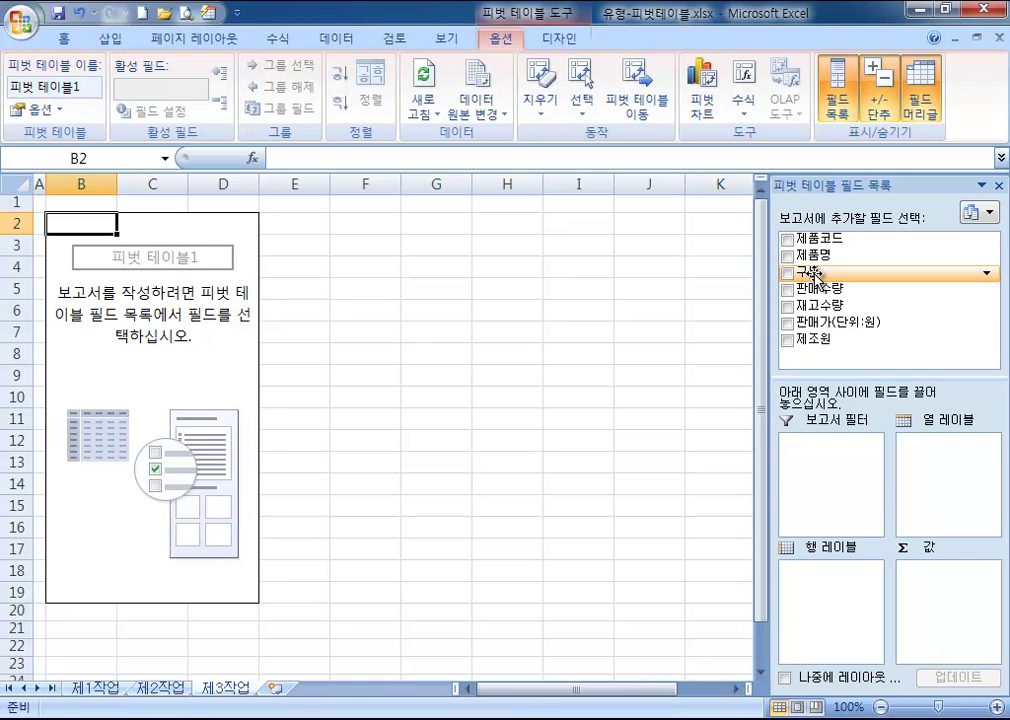
drag(805, 271, 829, 602)
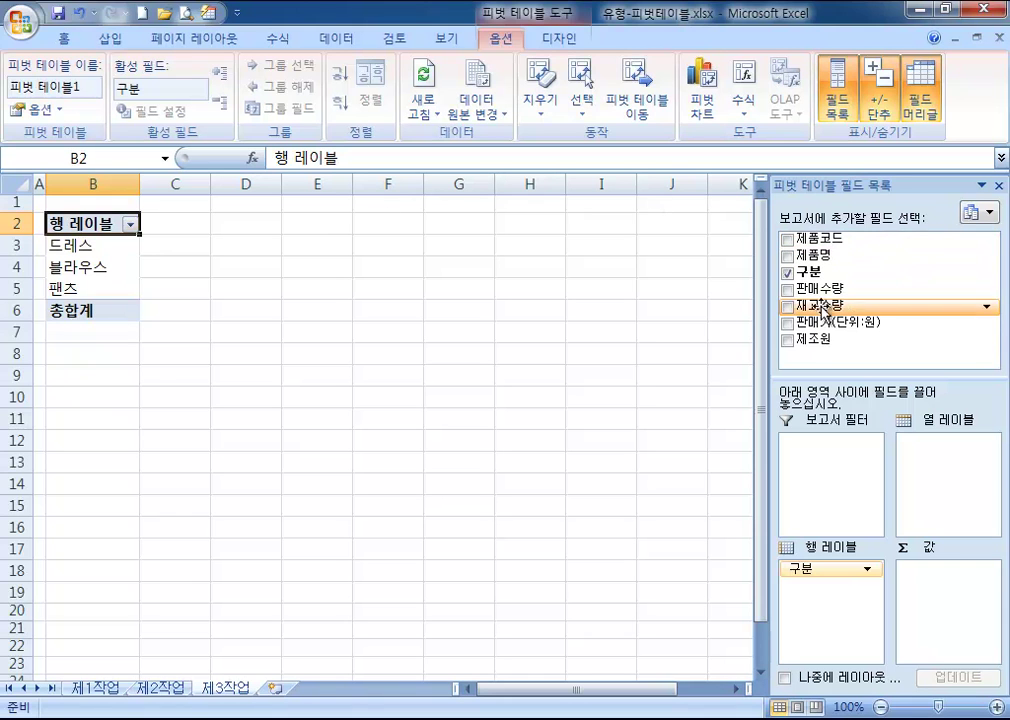
drag(805, 576, 690, 378)
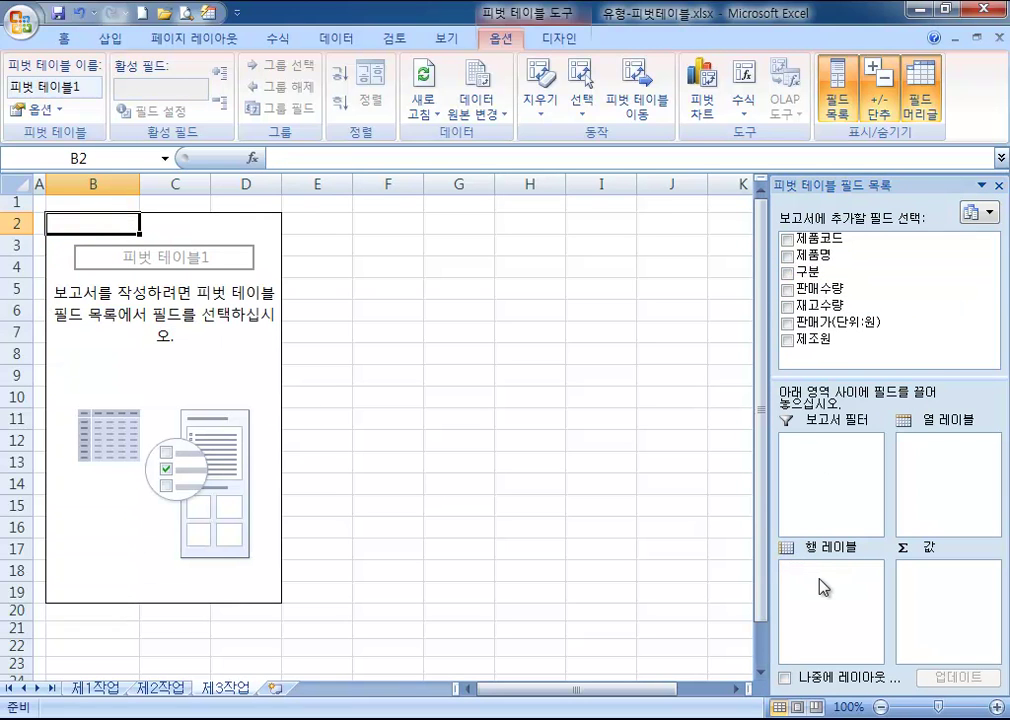
drag(812, 271, 835, 604)
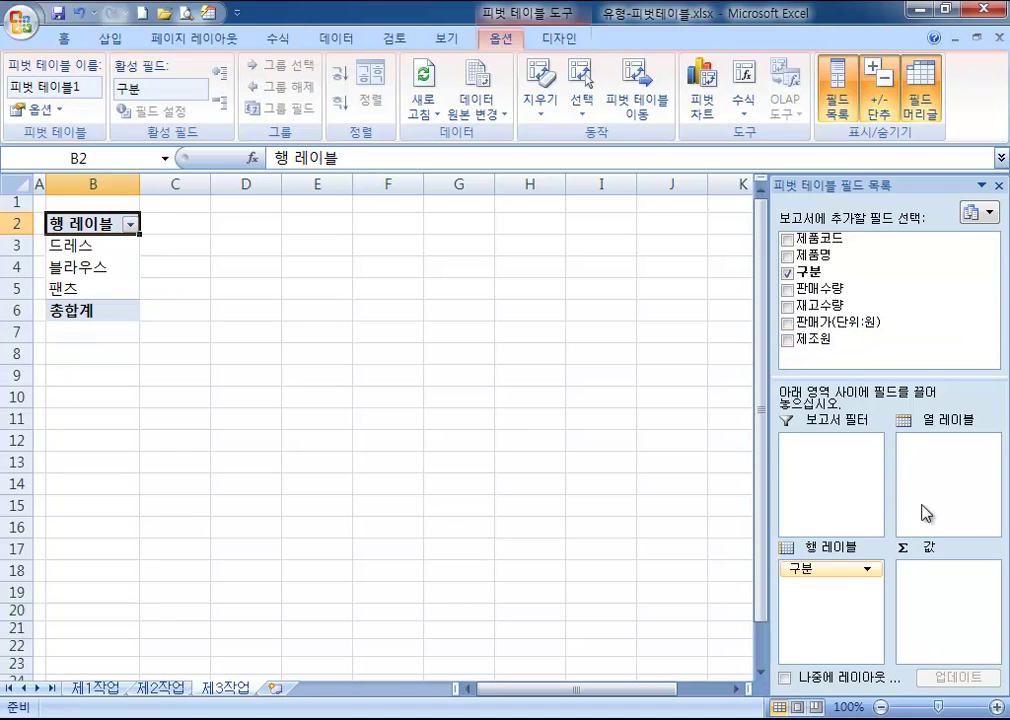
drag(904, 409, 940, 474)
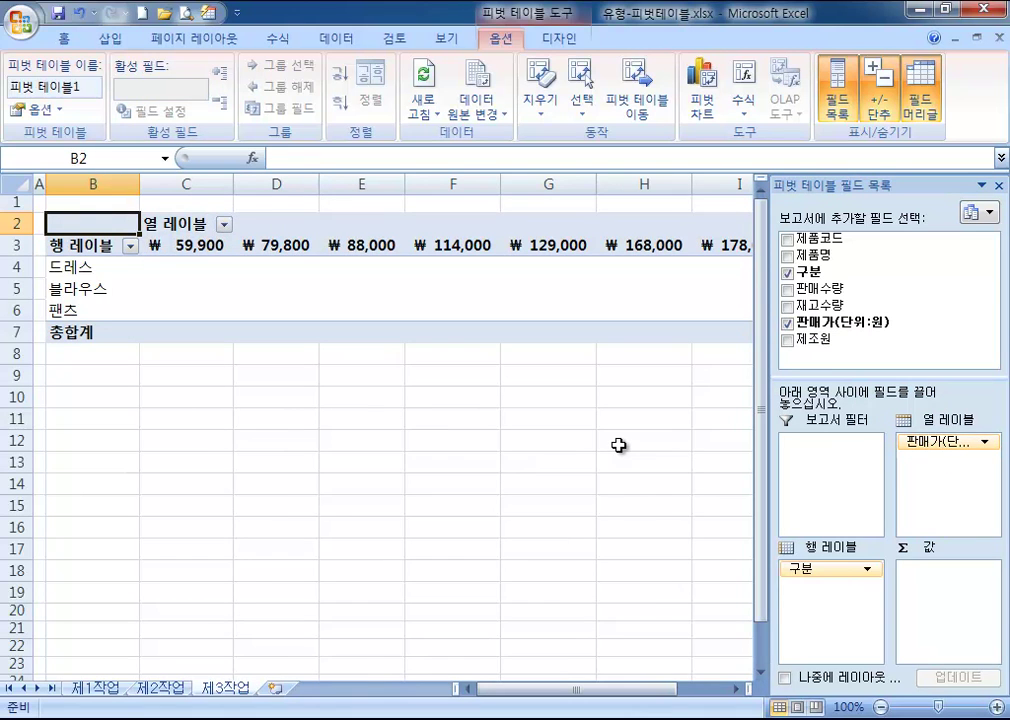
drag(980, 458, 688, 410)
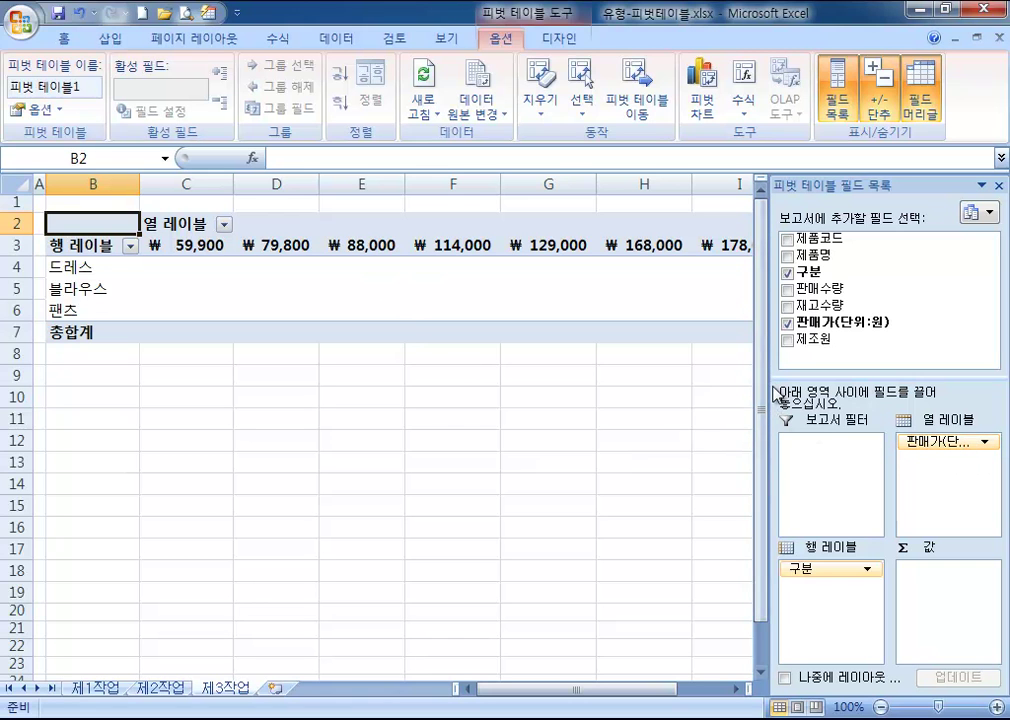
- Widen the pivot field list and add 판매수량 and 재고수량 to the values area
drag(761, 386, 723, 388)
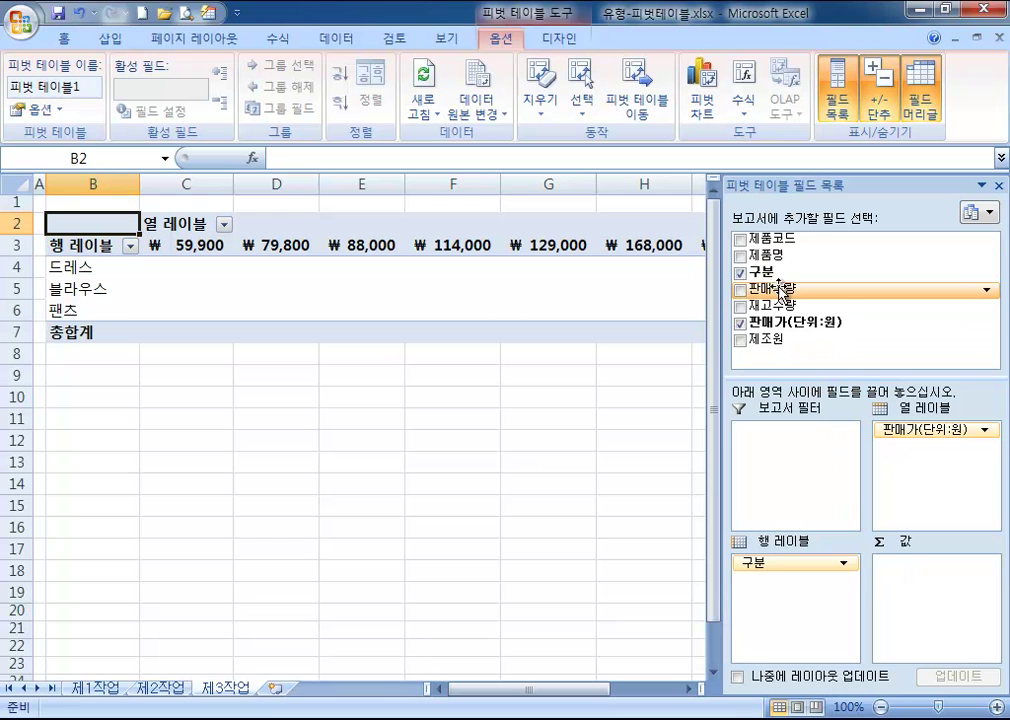
drag(790, 292, 917, 598)
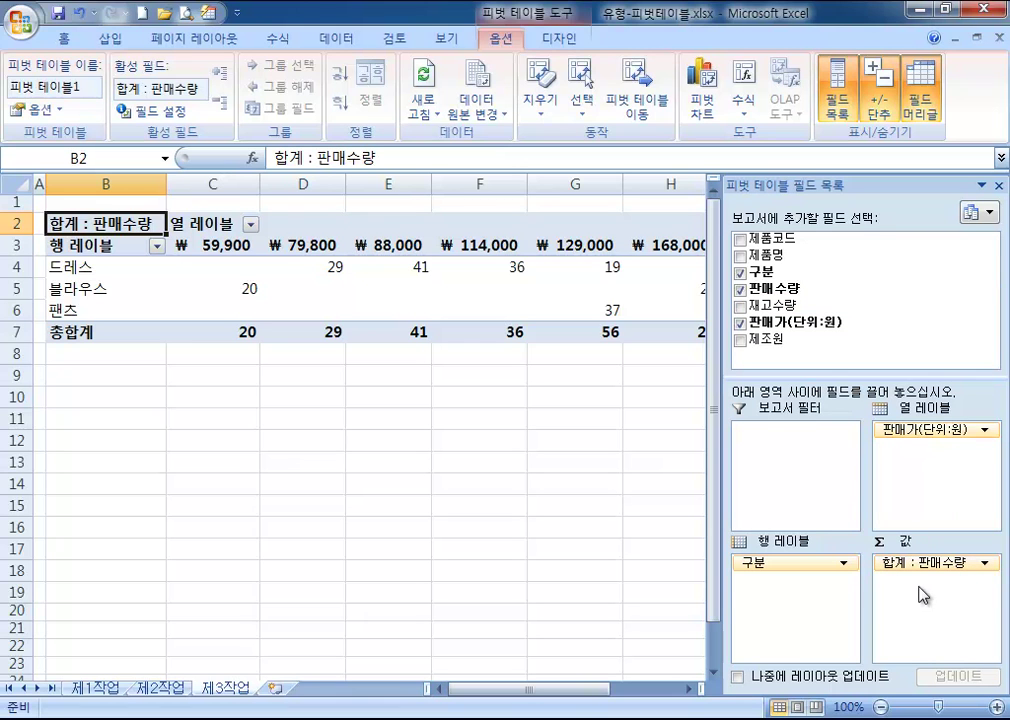
drag(782, 305, 914, 603)
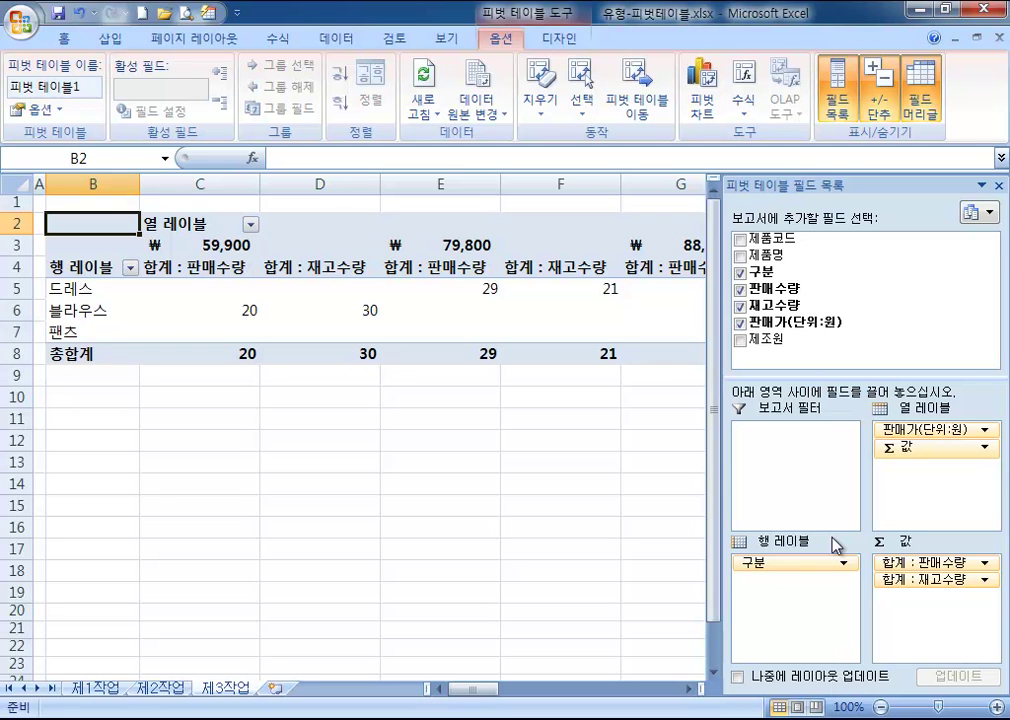
- Open Paint (그림판), widen the blank canvas to 945 × 460 px and choose the brush
key(super)
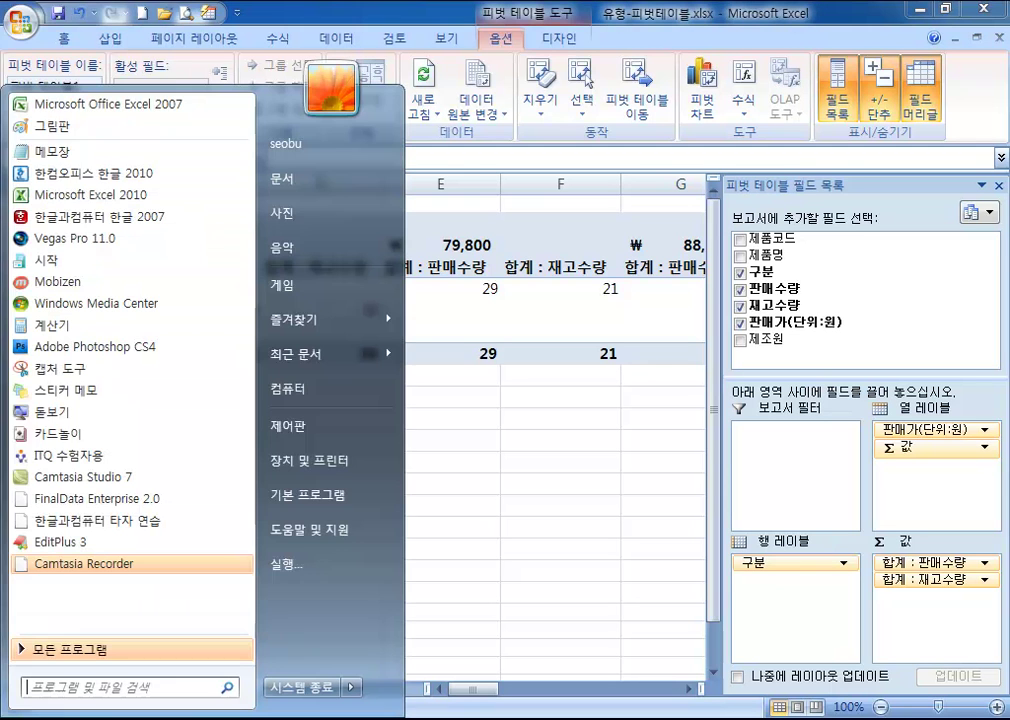
click(56, 125)
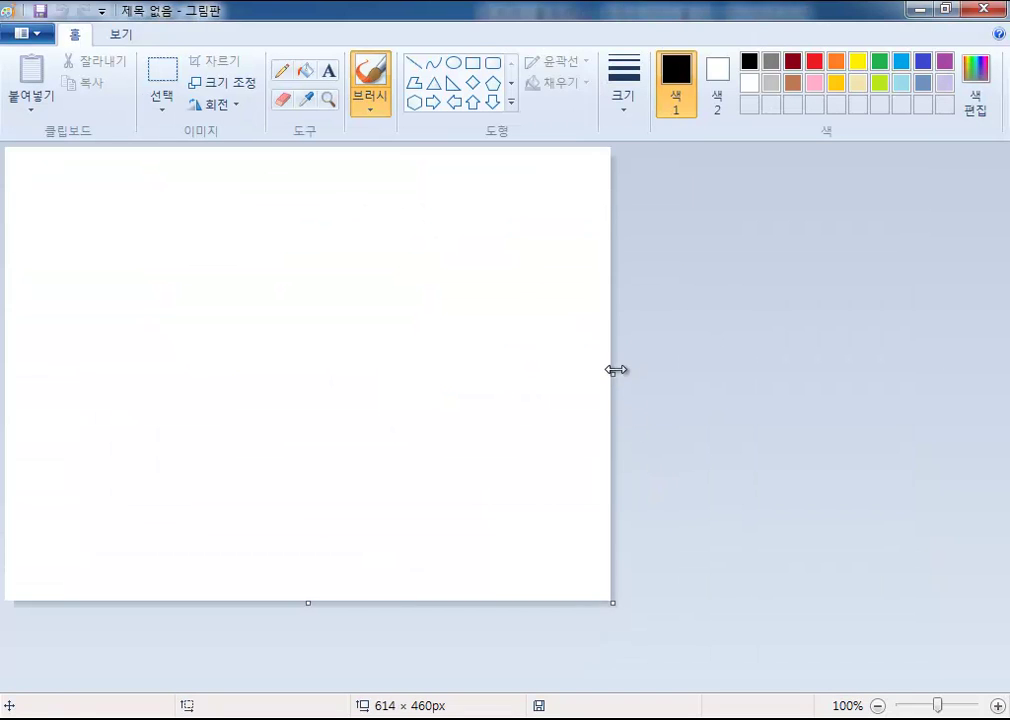
drag(614, 372, 941, 372)
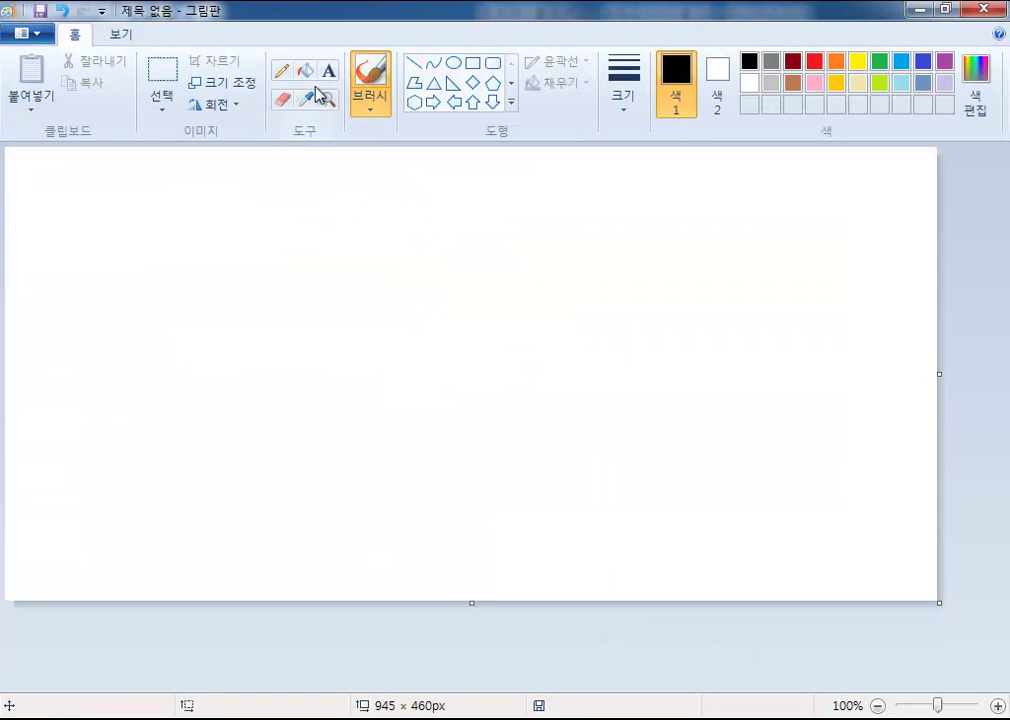
click(385, 88)
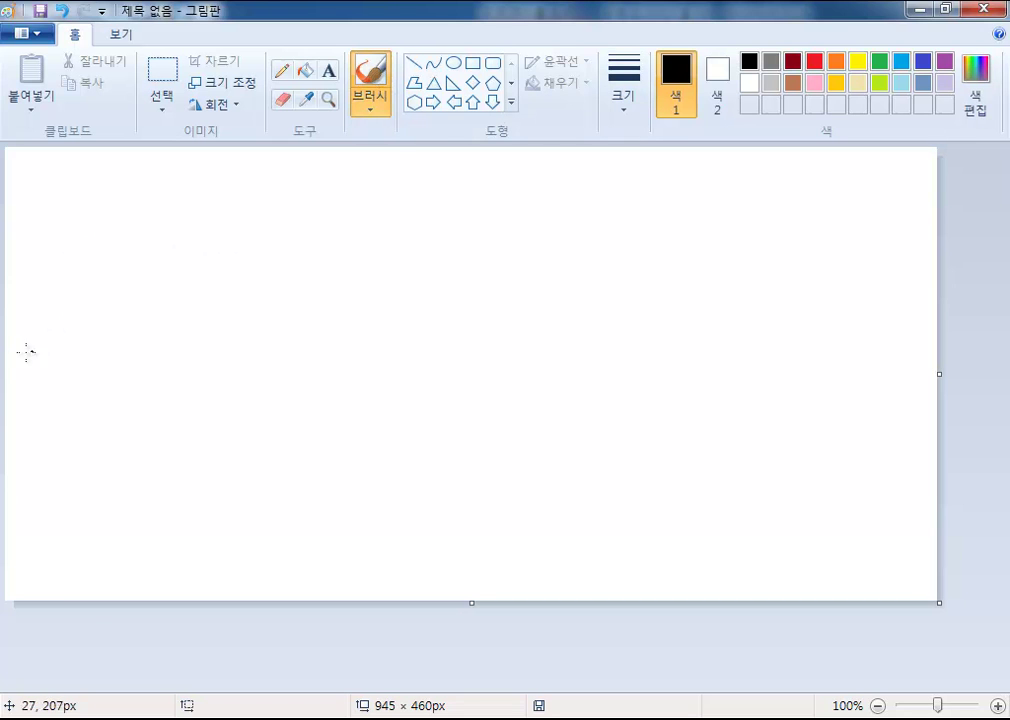
- Brush two crossing lines as a table layout, handwriting 구분 as the row heading and 판매가 as the column heading
drag(55, 284, 861, 291)
drag(170, 186, 139, 550)
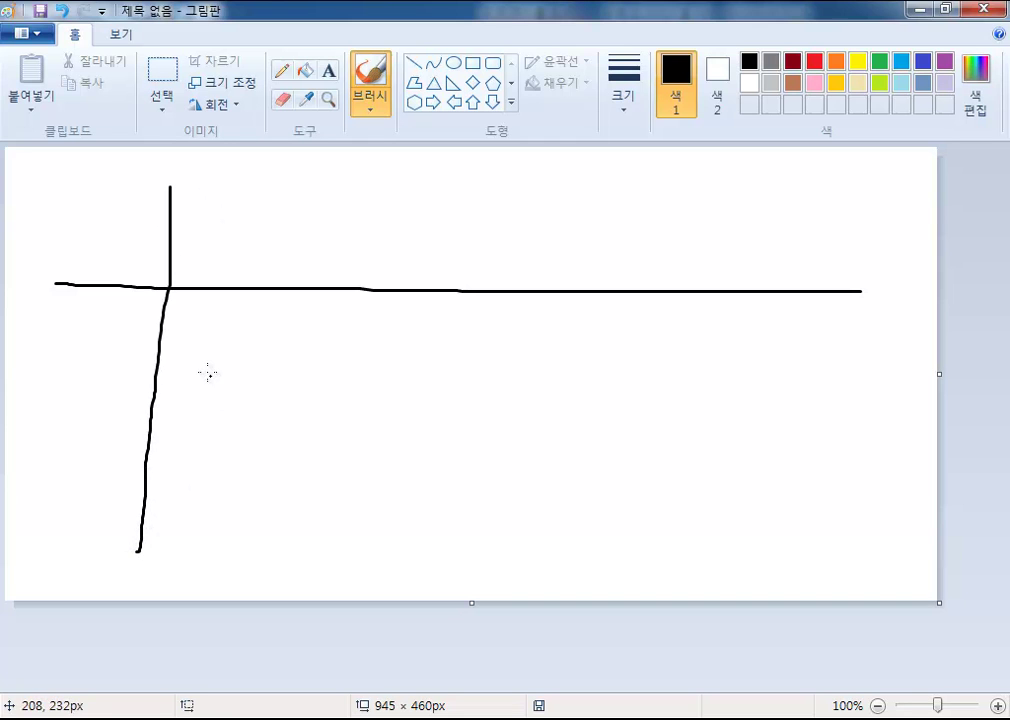
mouse_move(42, 317)
mouse_down()
mouse_move(58, 317)
mouse_move(44, 342)
mouse_move(75, 351)
mouse_move(63, 398)
mouse_up()
mouse_move(88, 320)
mouse_down()
mouse_move(97, 340)
mouse_move(103, 331)
mouse_move(104, 351)
mouse_up()
mouse_move(93, 352)
mouse_down()
mouse_move(83, 397)
mouse_move(110, 395)
mouse_up()
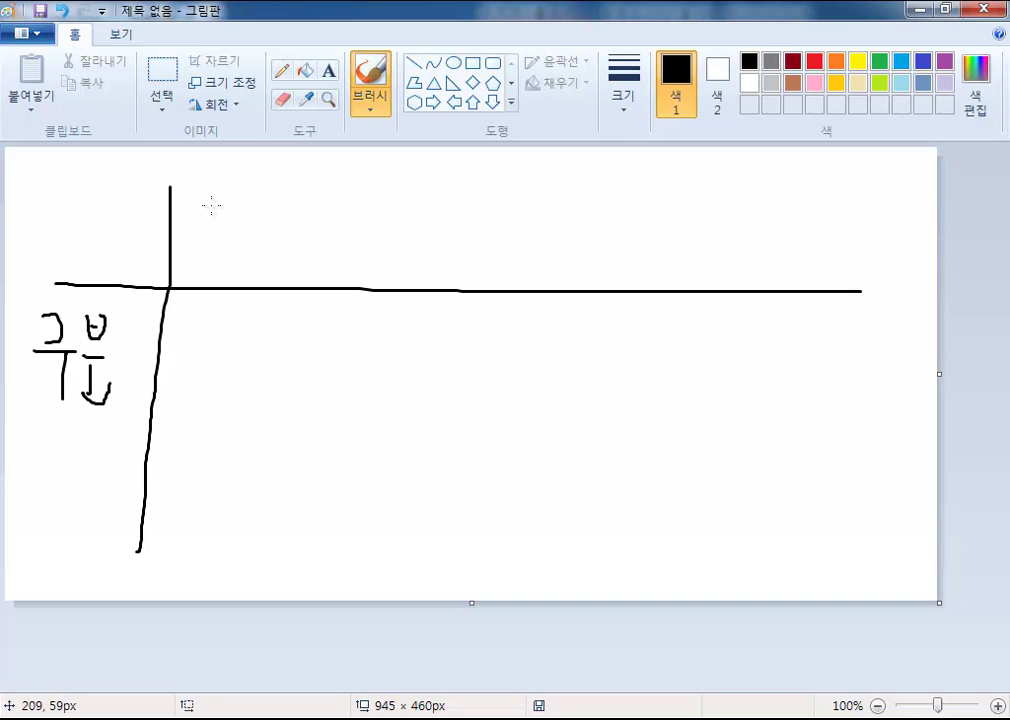
mouse_move(212, 208)
mouse_down()
mouse_move(234, 204)
mouse_move(226, 224)
mouse_move(243, 228)
mouse_move(234, 254)
mouse_move(252, 262)
mouse_move(292, 238)
mouse_move(292, 259)
mouse_move(312, 265)
mouse_move(319, 243)
mouse_move(323, 270)
mouse_up()
drag(363, 226, 362, 270)
mouse_move(392, 204)
mouse_down()
mouse_move(394, 298)
mouse_move(411, 254)
mouse_up()
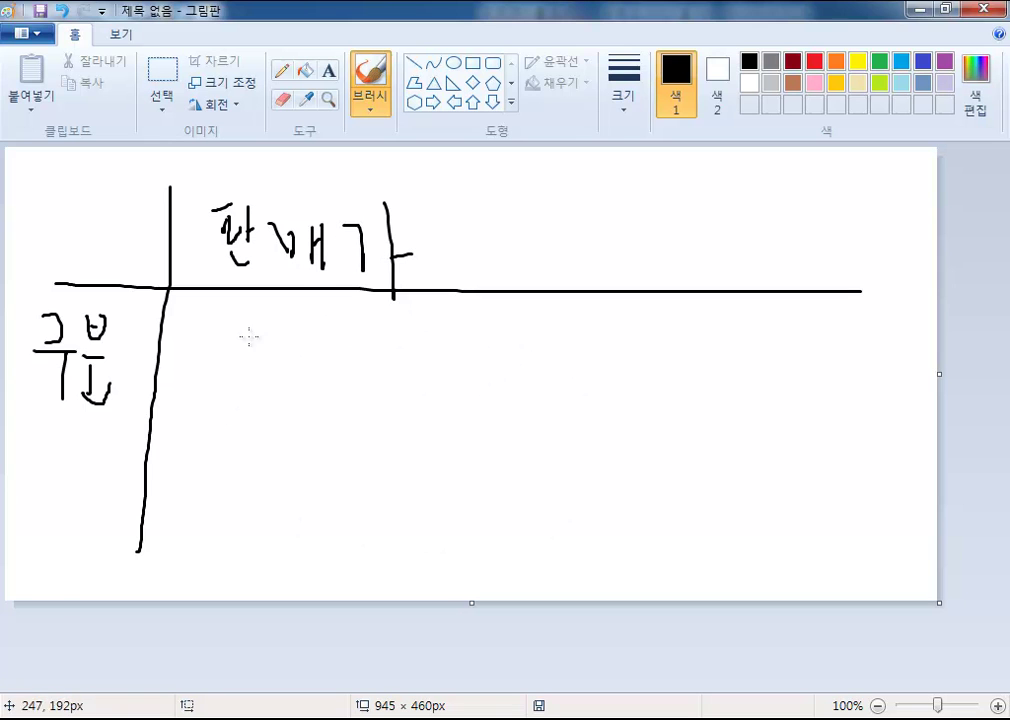
- Draw two circles in the sketch's value area and an X enclosed in a rectangle in its upper-left corner cell
mouse_move(312, 485)
mouse_down()
mouse_move(281, 467)
mouse_move(381, 465)
mouse_move(321, 490)
mouse_up()
mouse_move(605, 479)
mouse_down()
mouse_move(548, 423)
mouse_move(631, 482)
mouse_move(614, 484)
mouse_up()
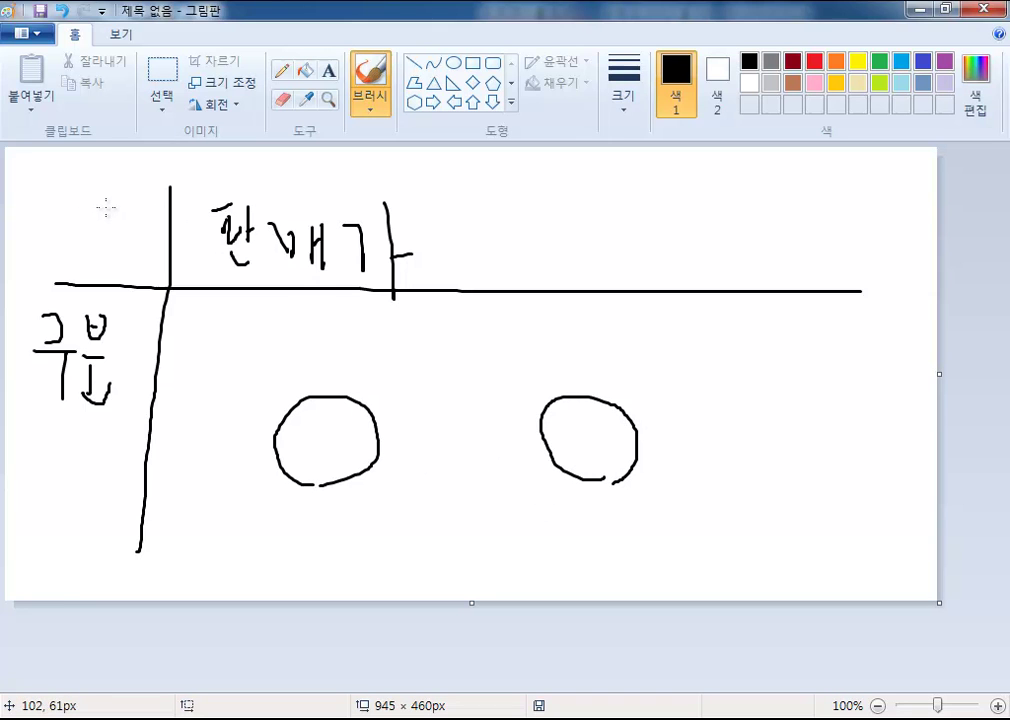
mouse_move(101, 206)
mouse_down()
mouse_move(82, 227)
mouse_move(123, 231)
mouse_move(100, 210)
mouse_up()
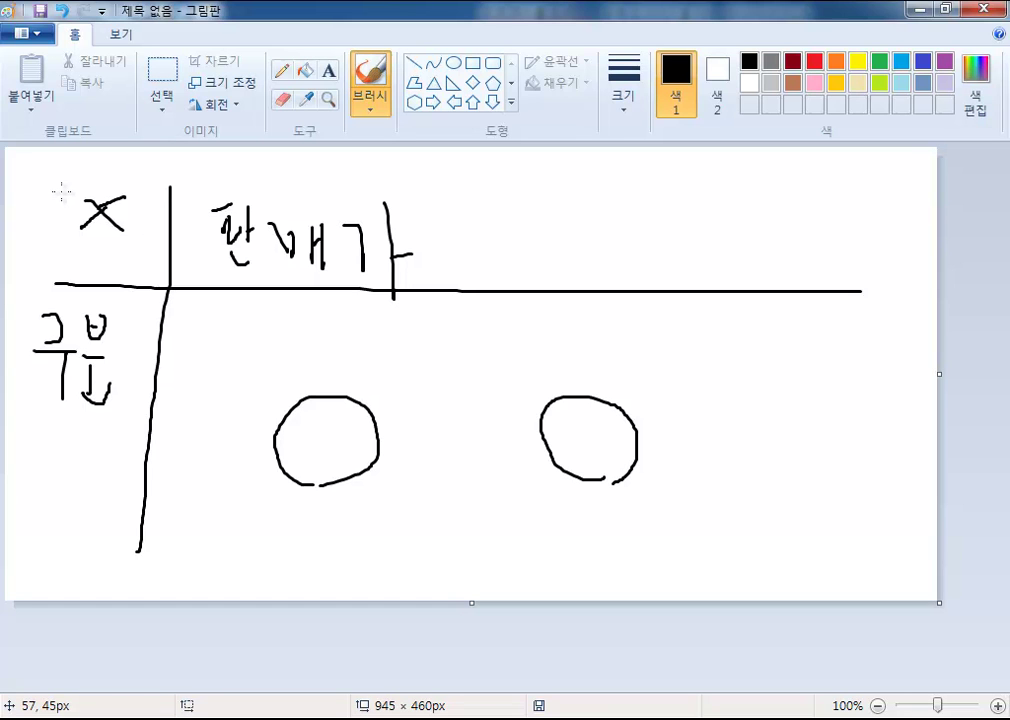
mouse_move(66, 184)
mouse_down()
mouse_move(67, 218)
mouse_move(148, 193)
mouse_move(66, 187)
mouse_up()
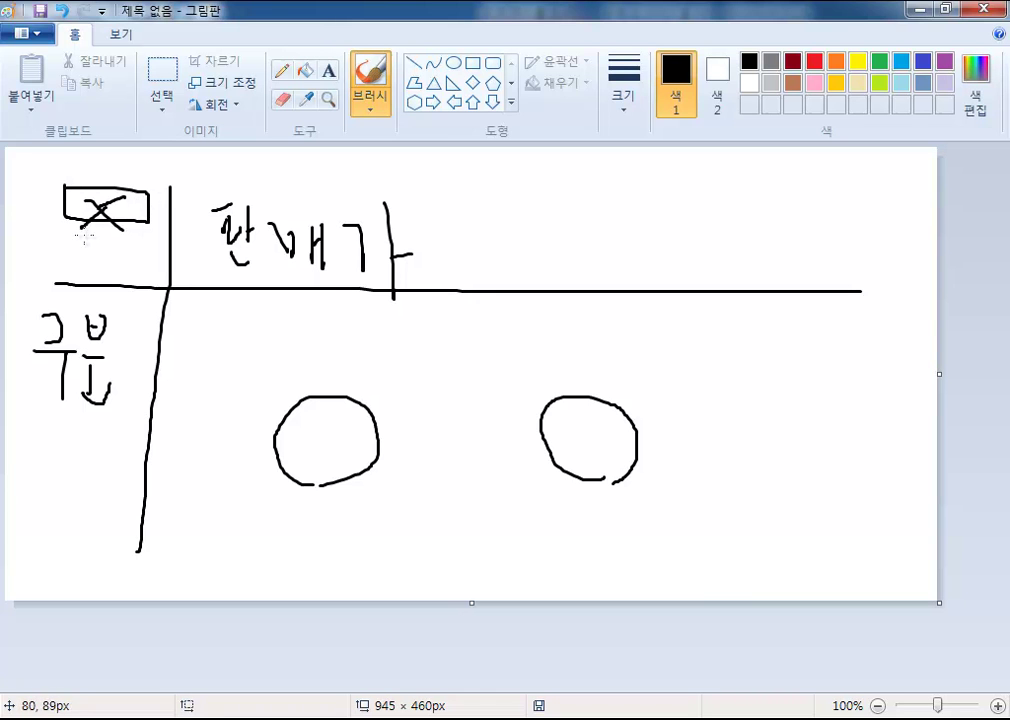
- Switch back to Excel and rename the pivot table's row label header in B4 as 구분
key(alt+Tab)
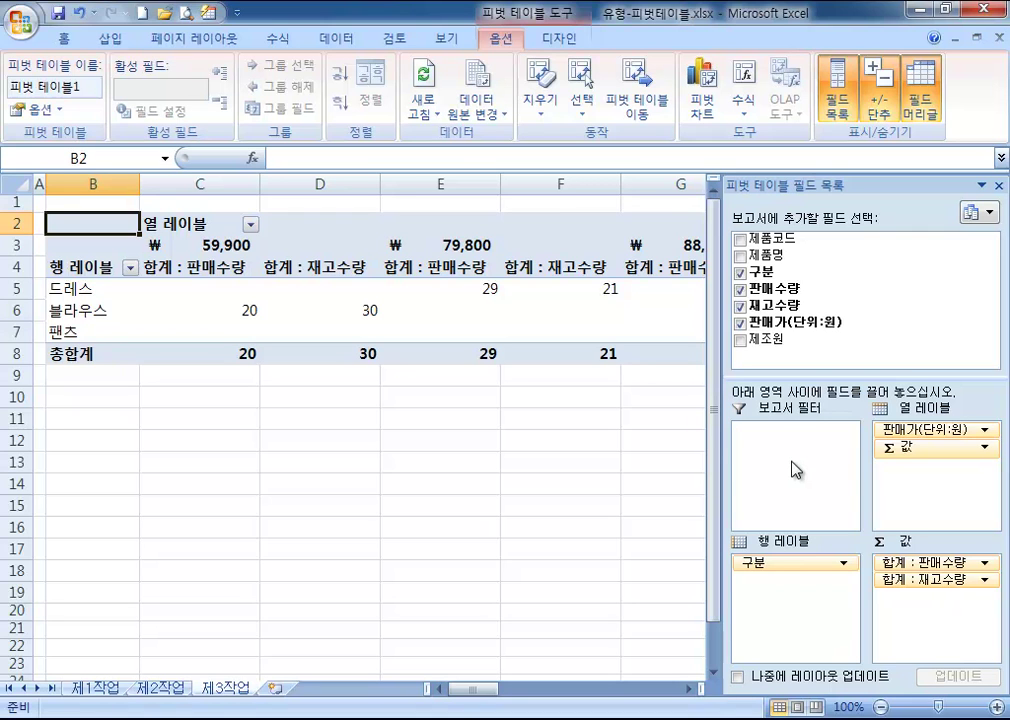
click(84, 266)
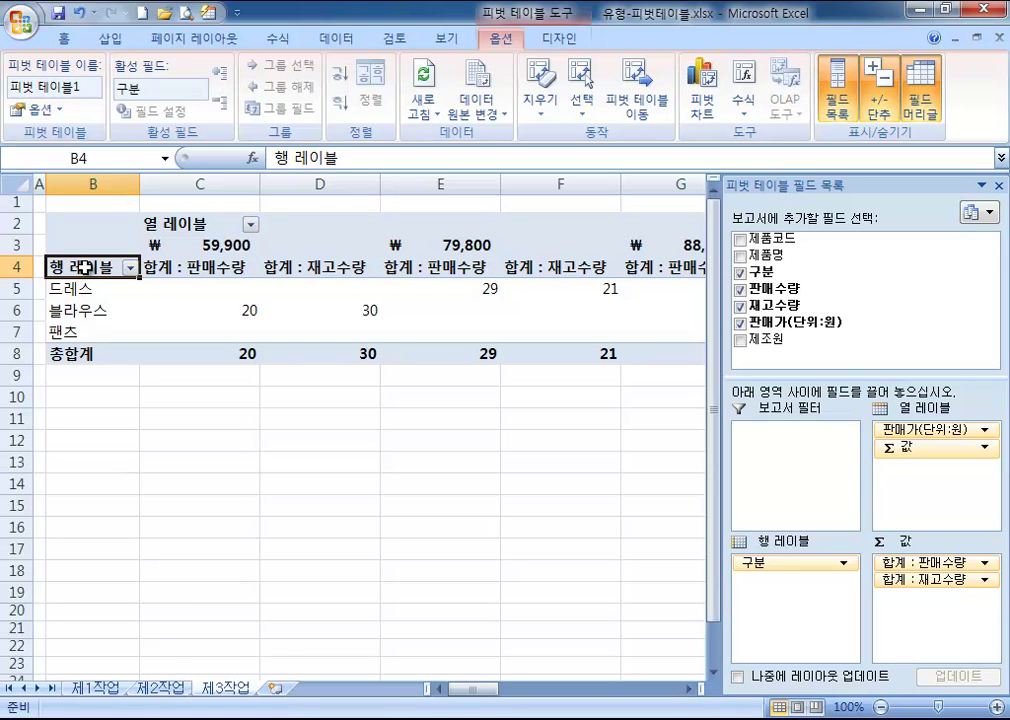
text(구분)
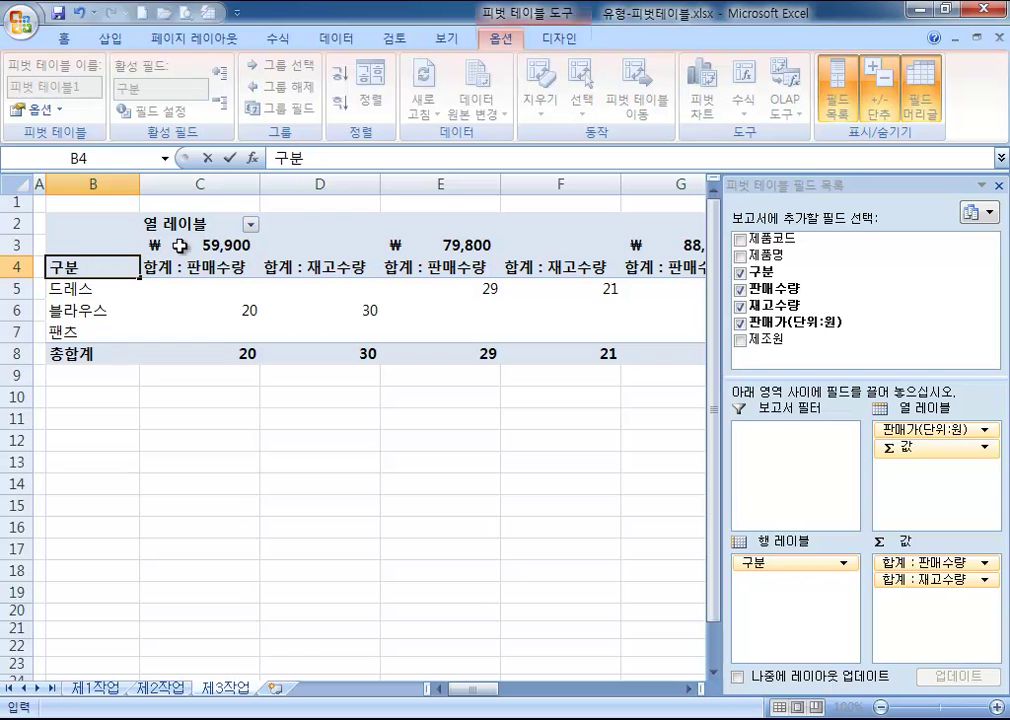
key(Return)
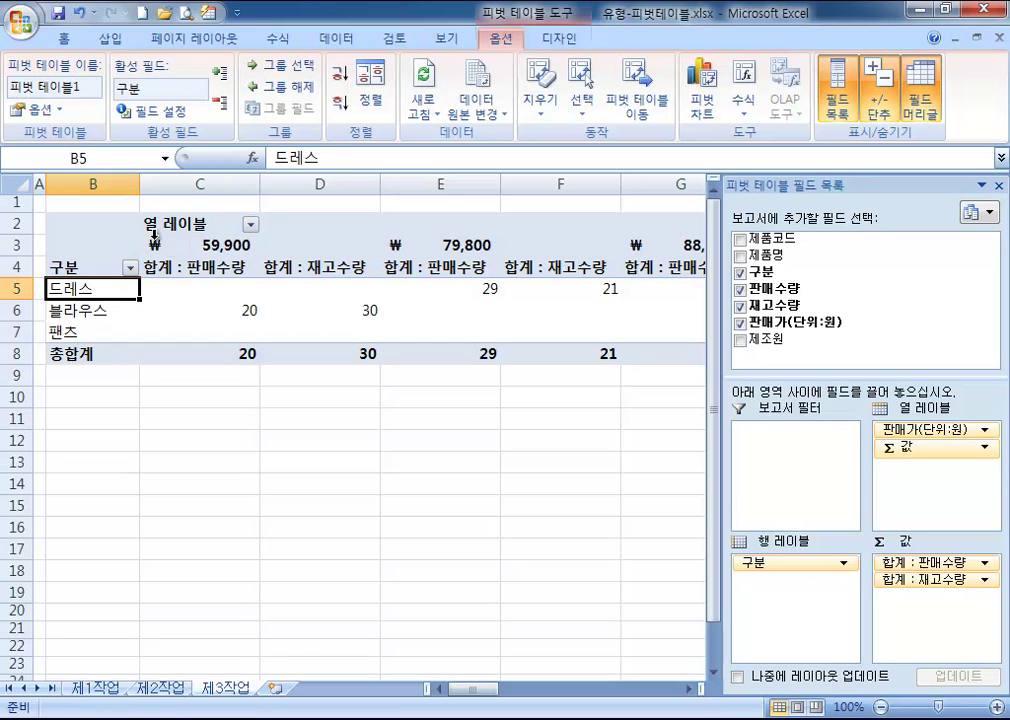
- Rename the pivot table's row label header in B4 to 구분
click(186, 222)
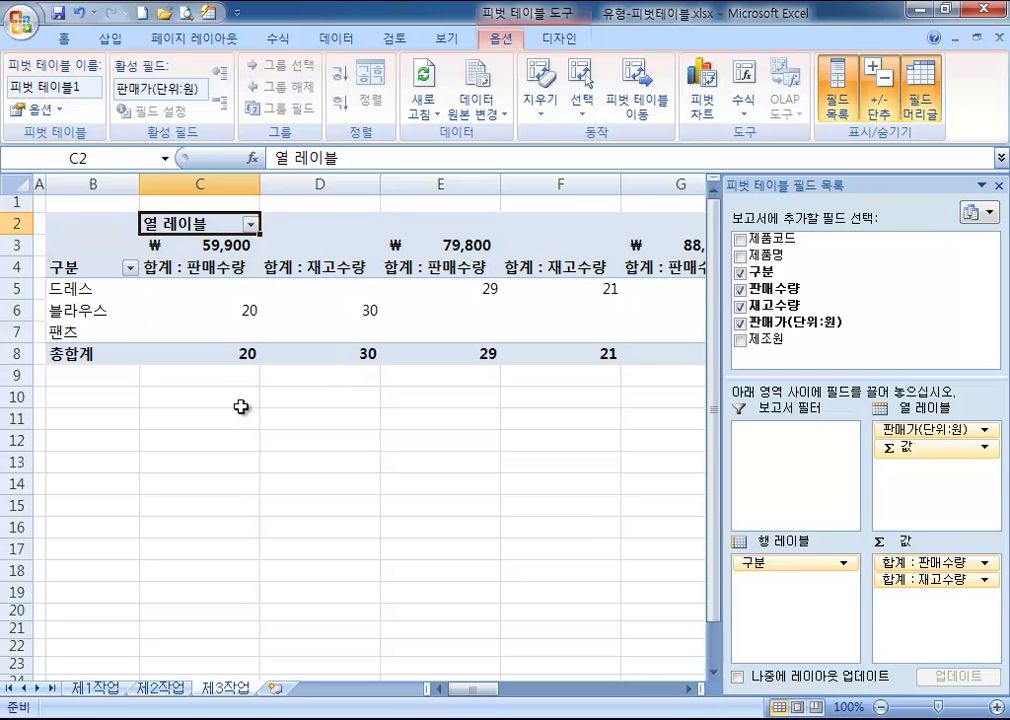
key(Left)
key(Down)
key(Down)
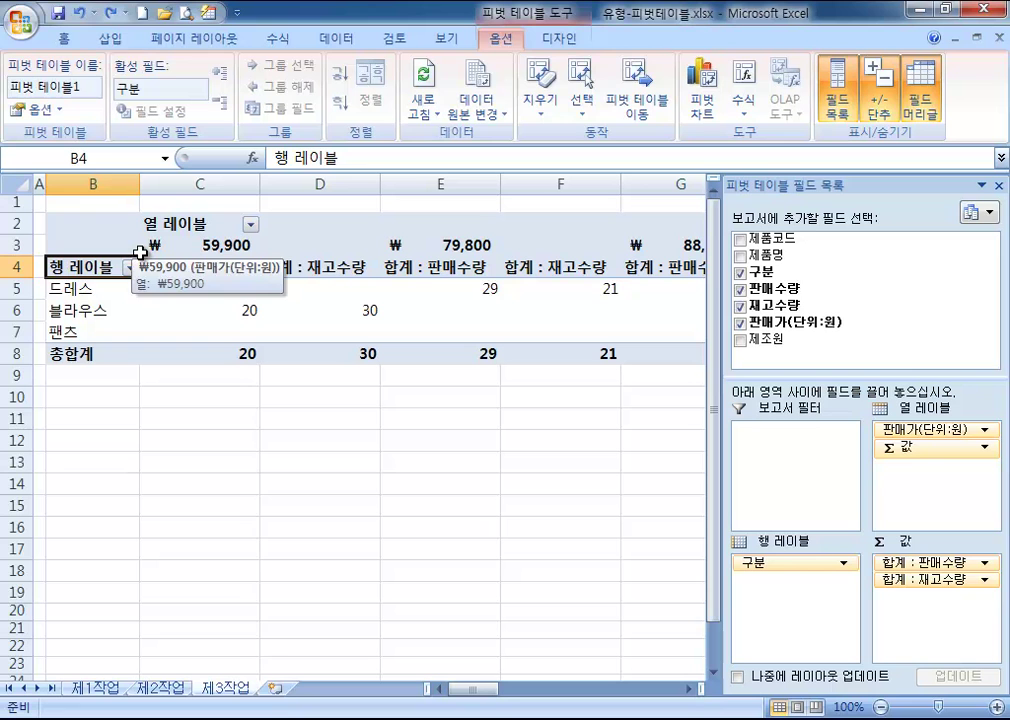
text(구분)
key(Return)
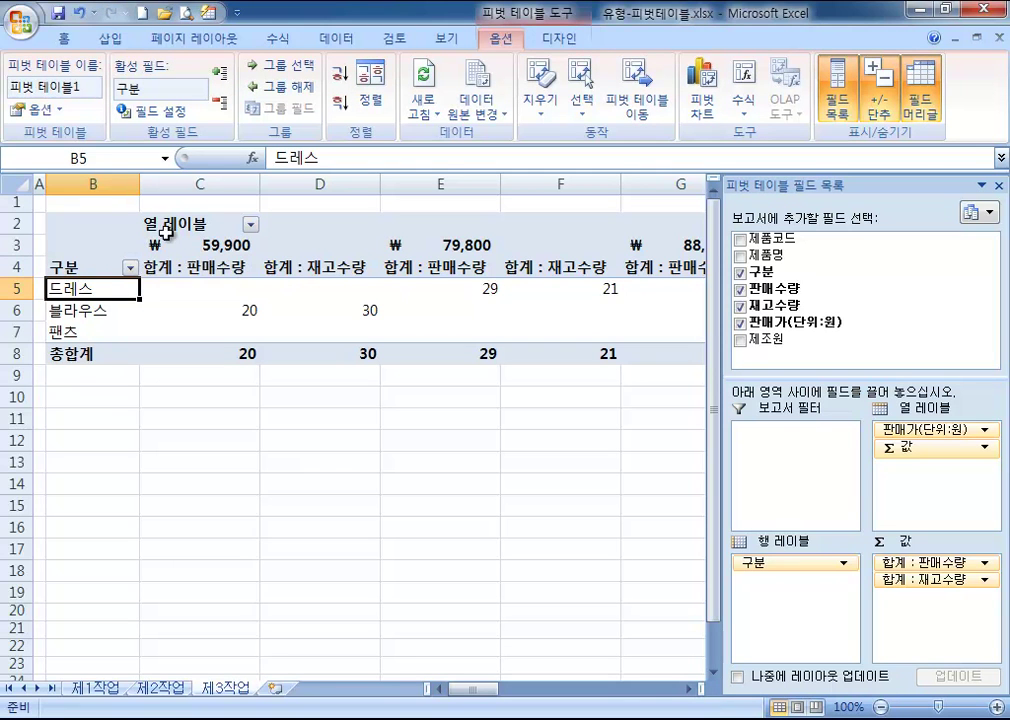
- Rename the pivot table's column label header in C2 to 판매가(단위:원)
click(178, 221)
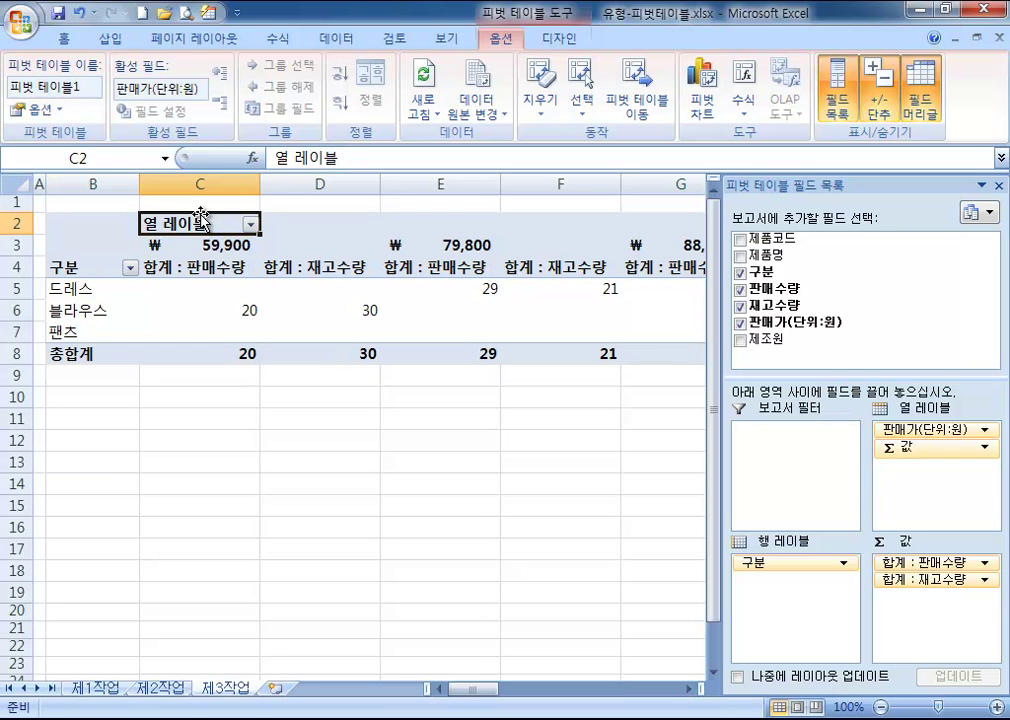
text(판매가)
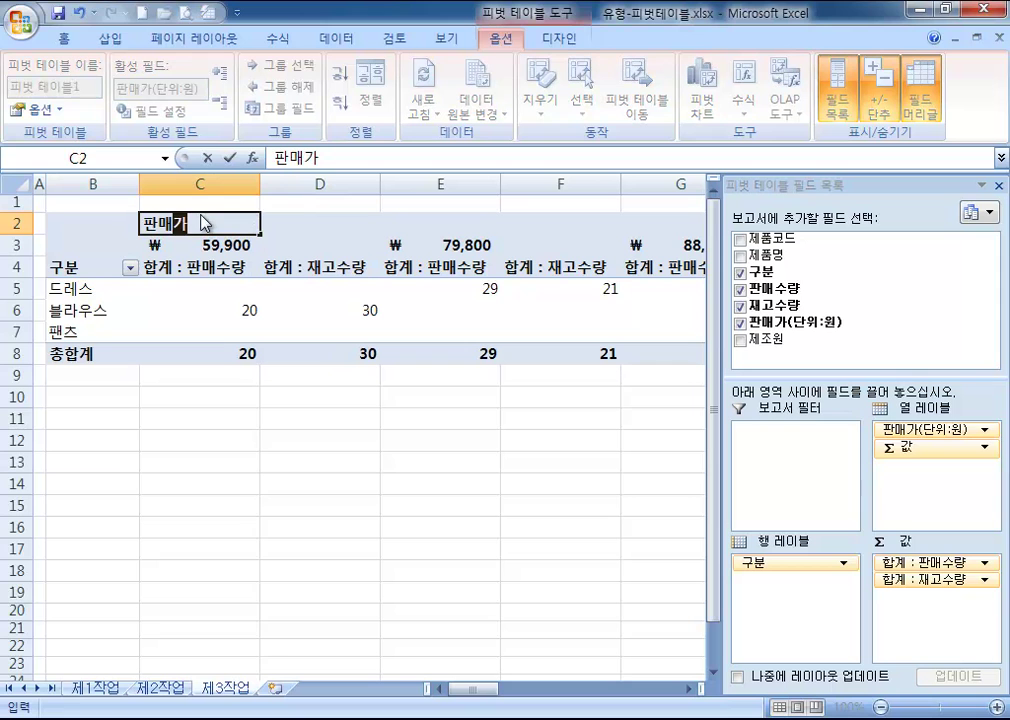
text((단위:원))
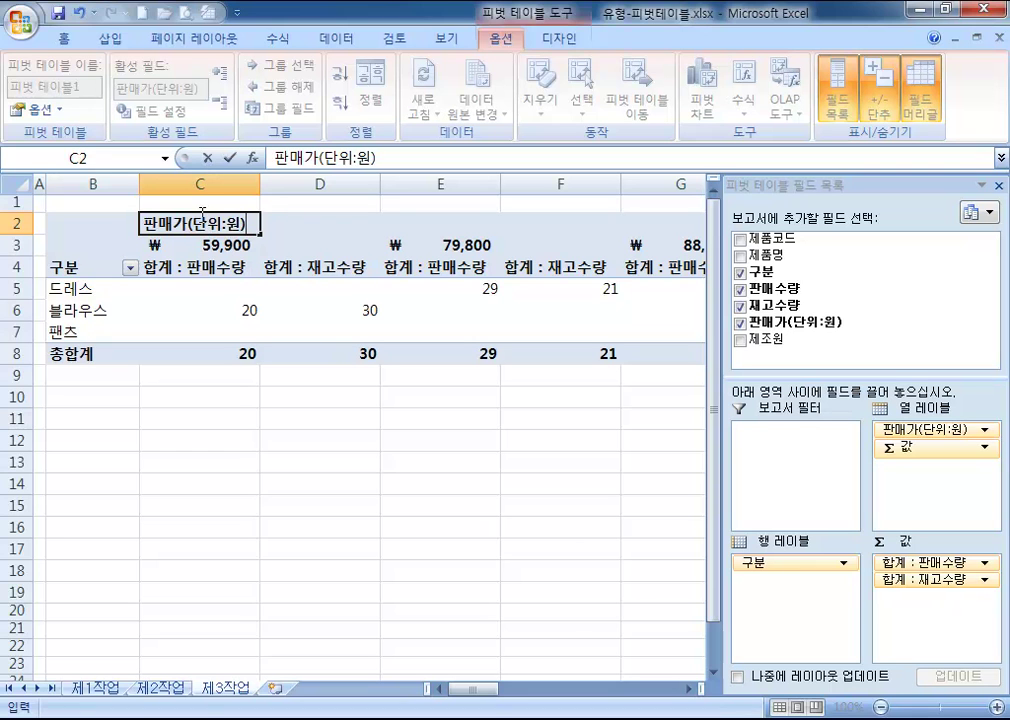
key(Return)
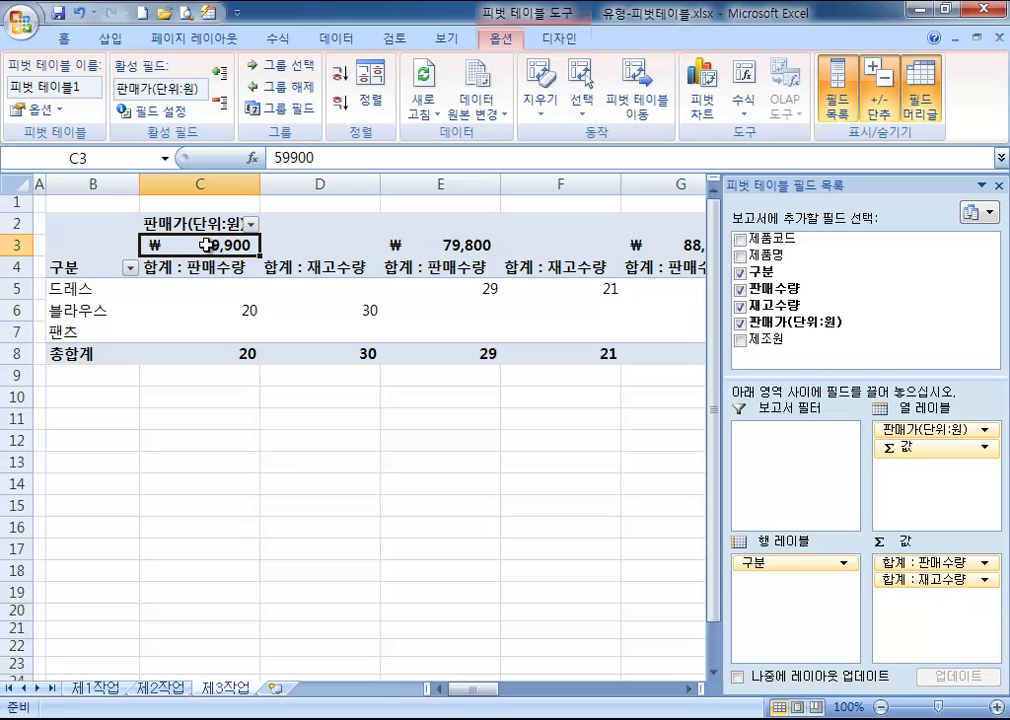
click(190, 268)
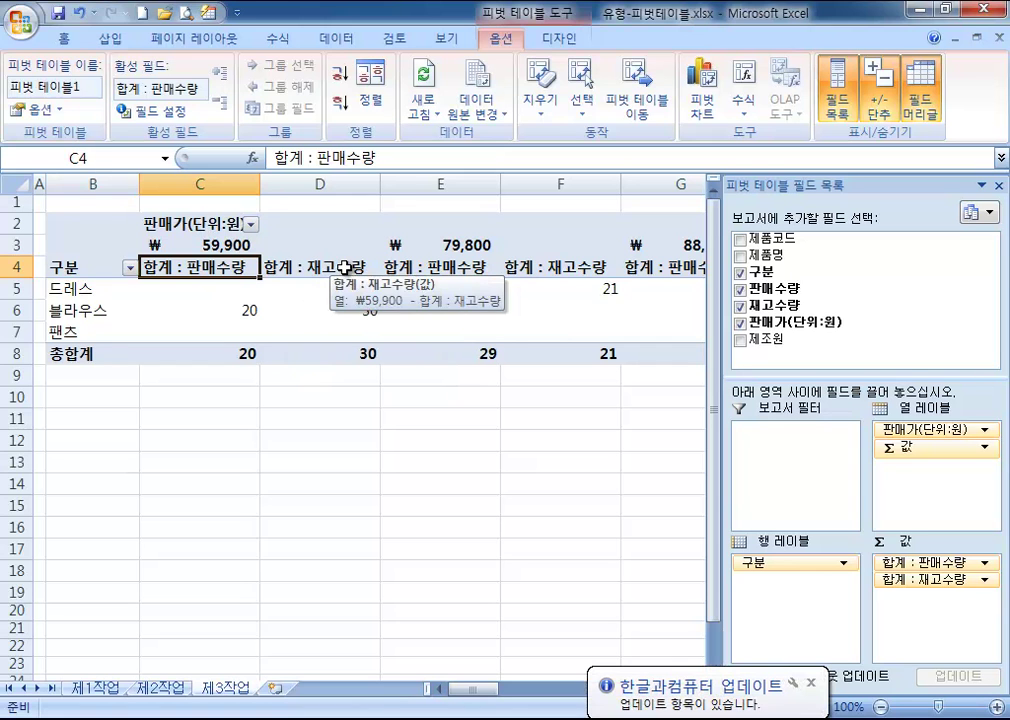
click(810, 683)
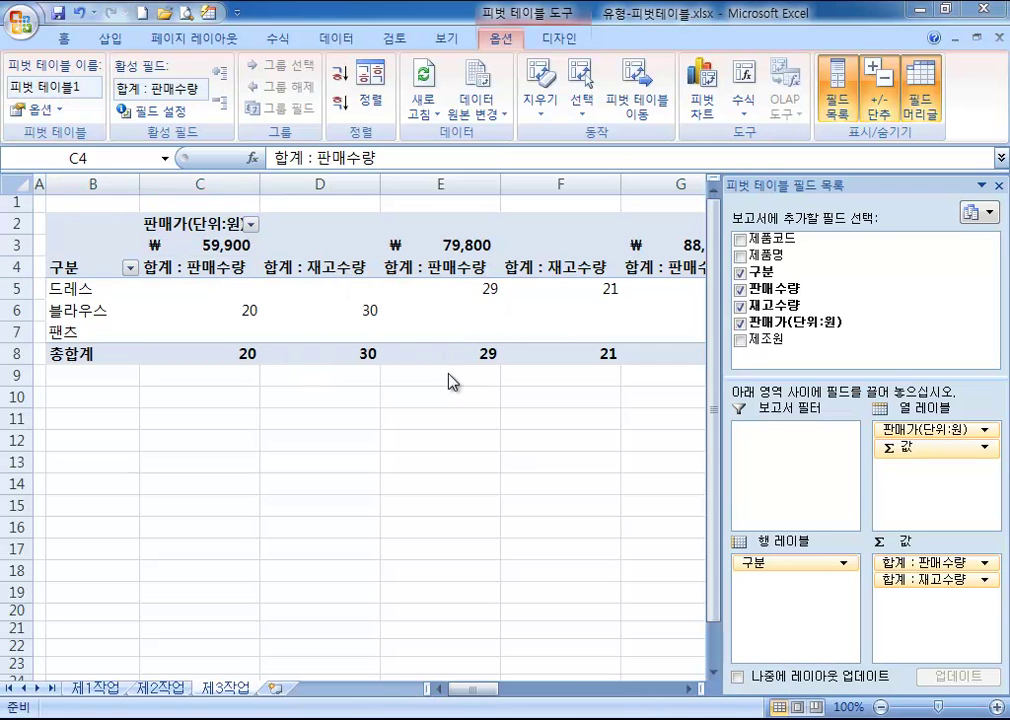
click(207, 267)
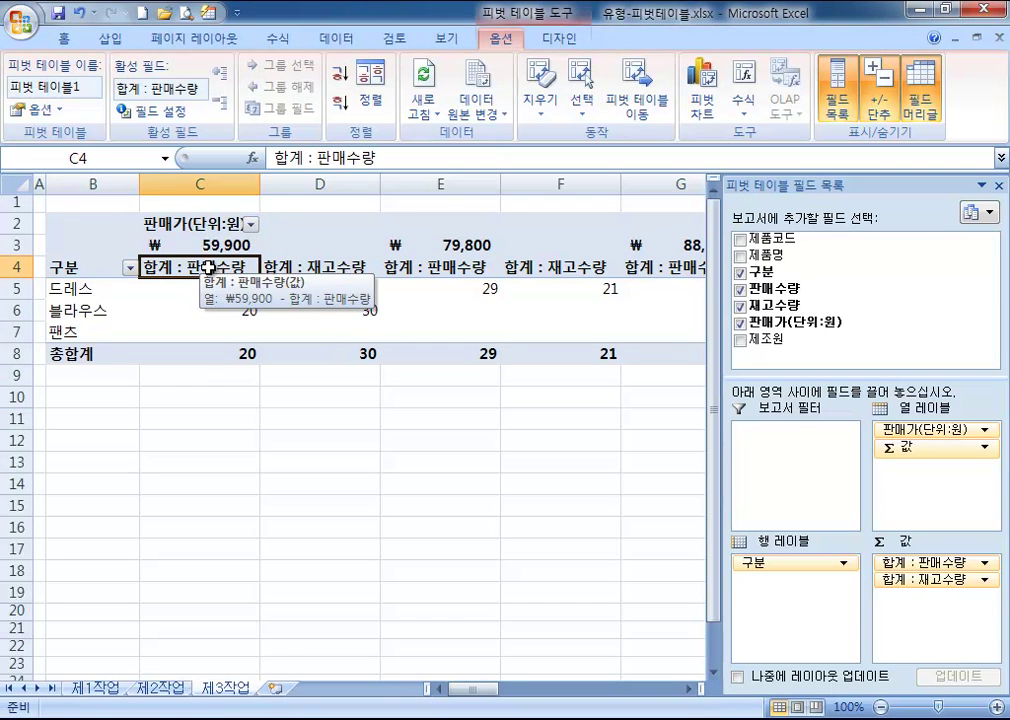
double_click(207, 267)
click(616, 350)
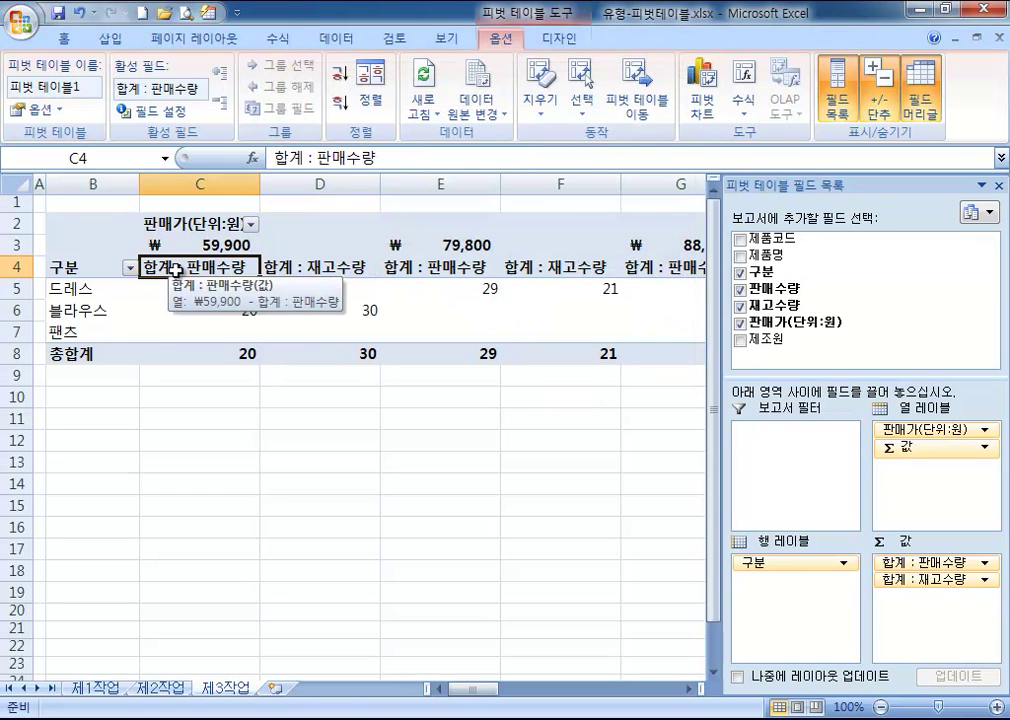
click(280, 266)
click(220, 270)
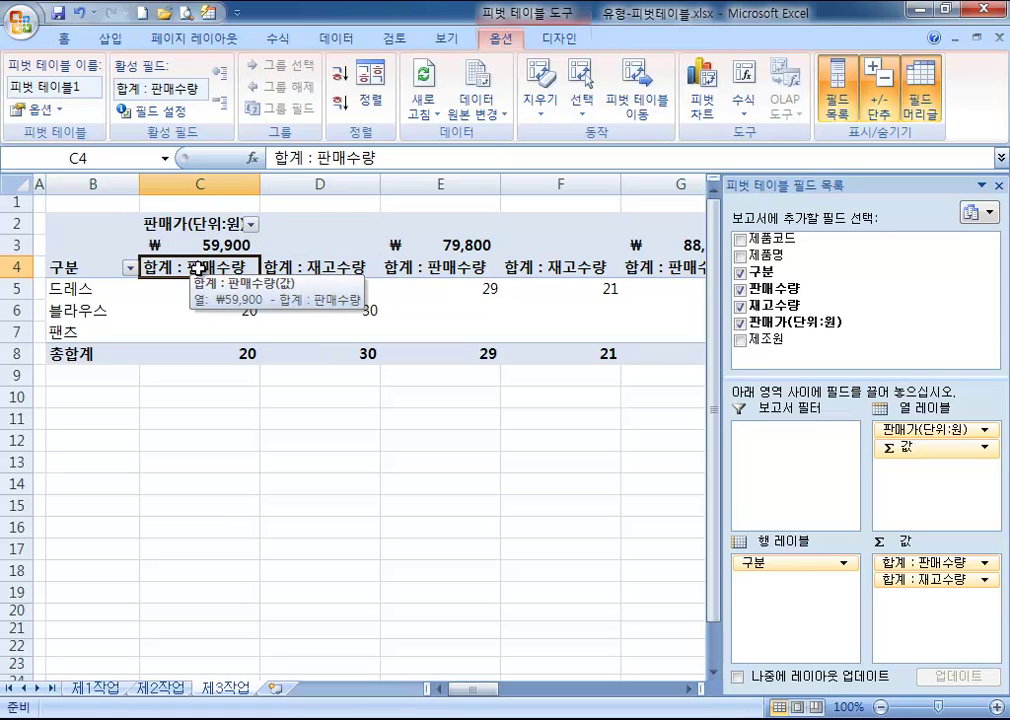
- Change the pivot value fields to summarize 판매수량 by 평균 and 재고수량 by 최대값
double_click(198, 267)
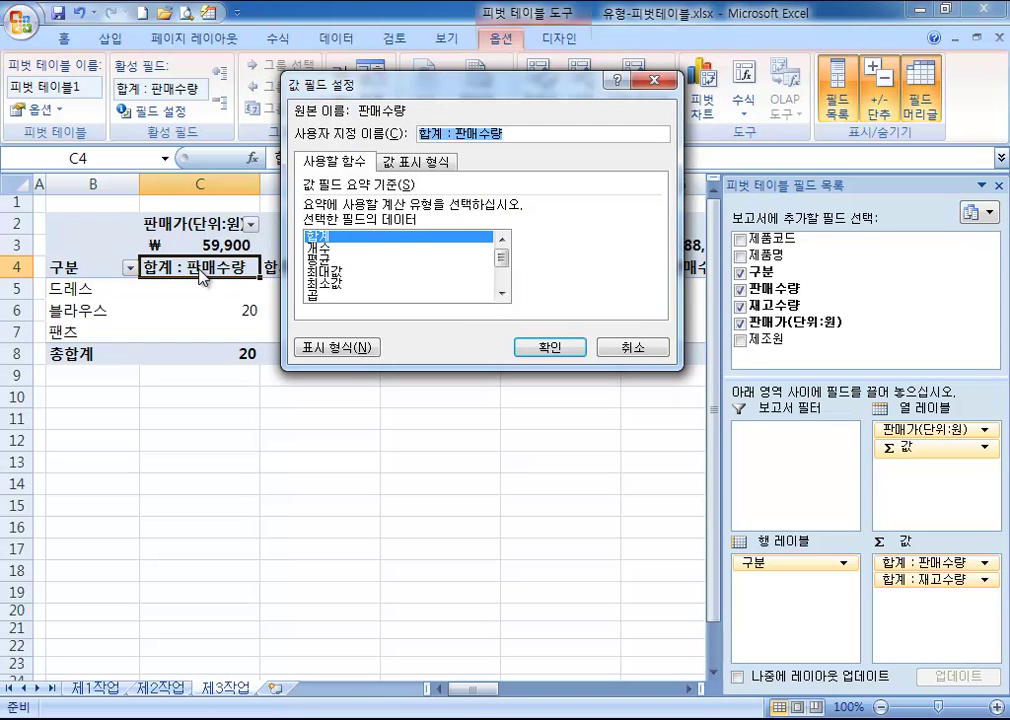
click(340, 259)
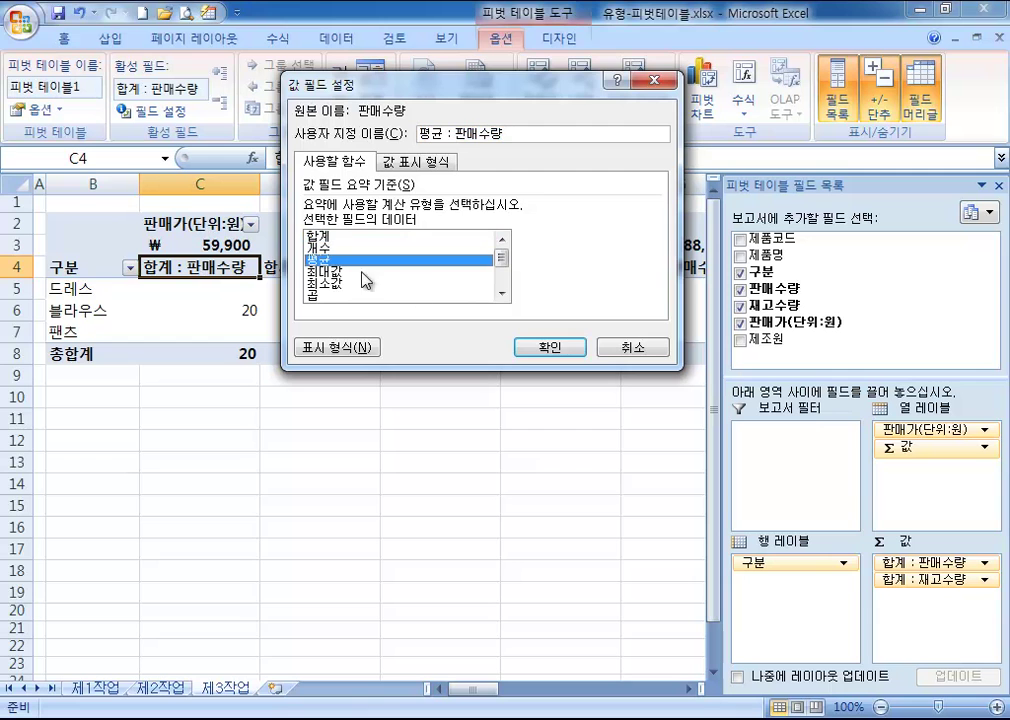
click(527, 347)
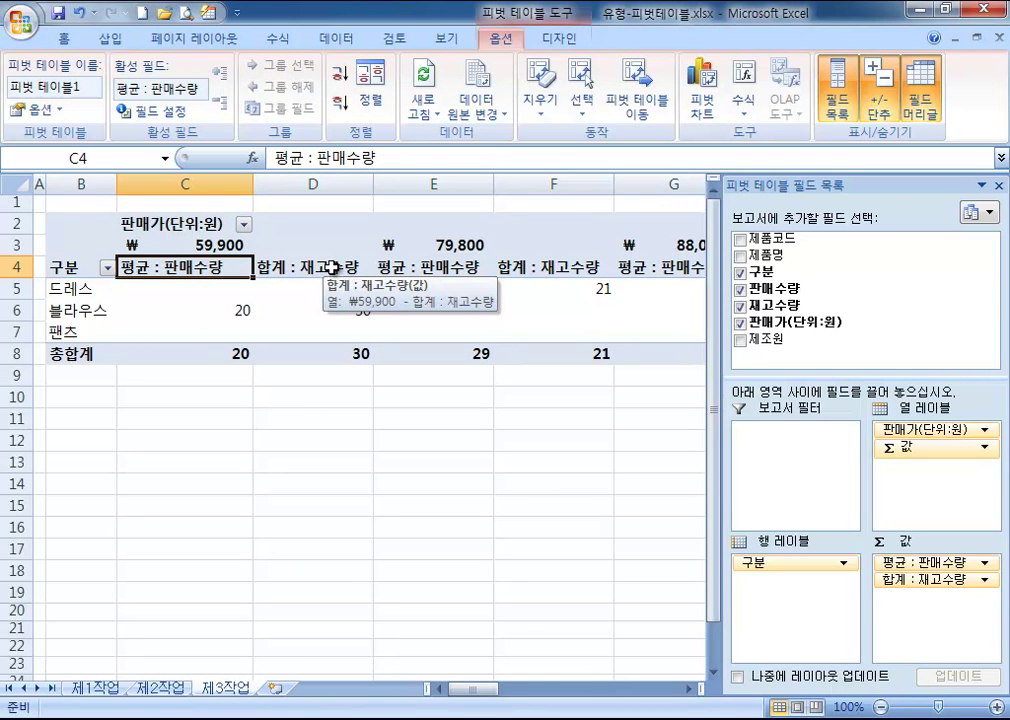
double_click(331, 267)
click(345, 272)
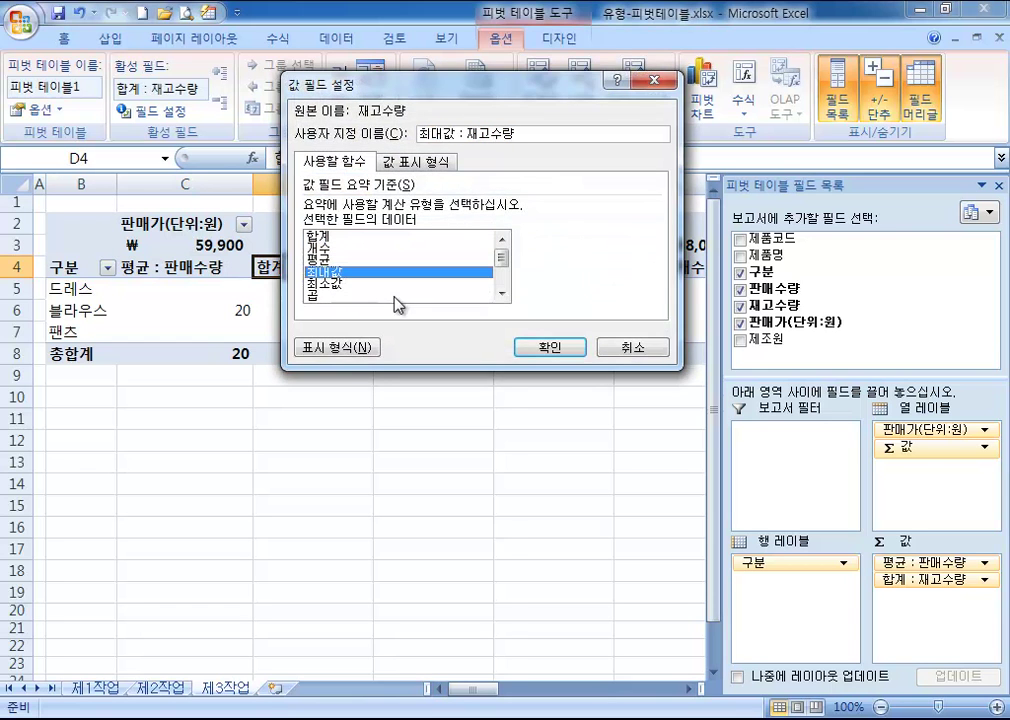
click(548, 346)
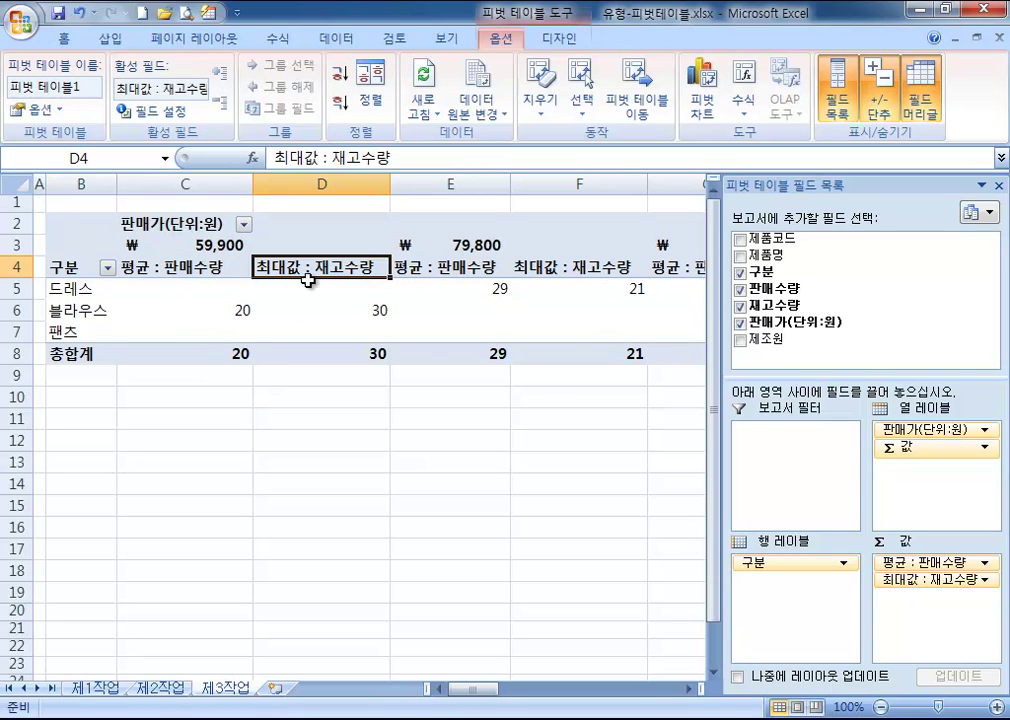
click(174, 270)
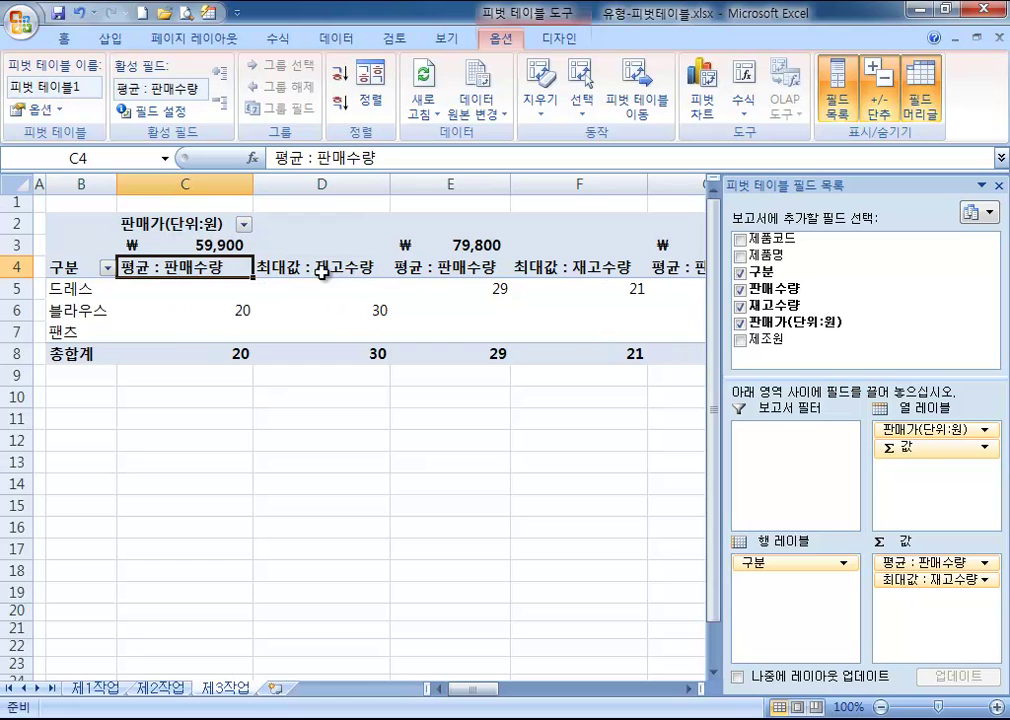
click(290, 268)
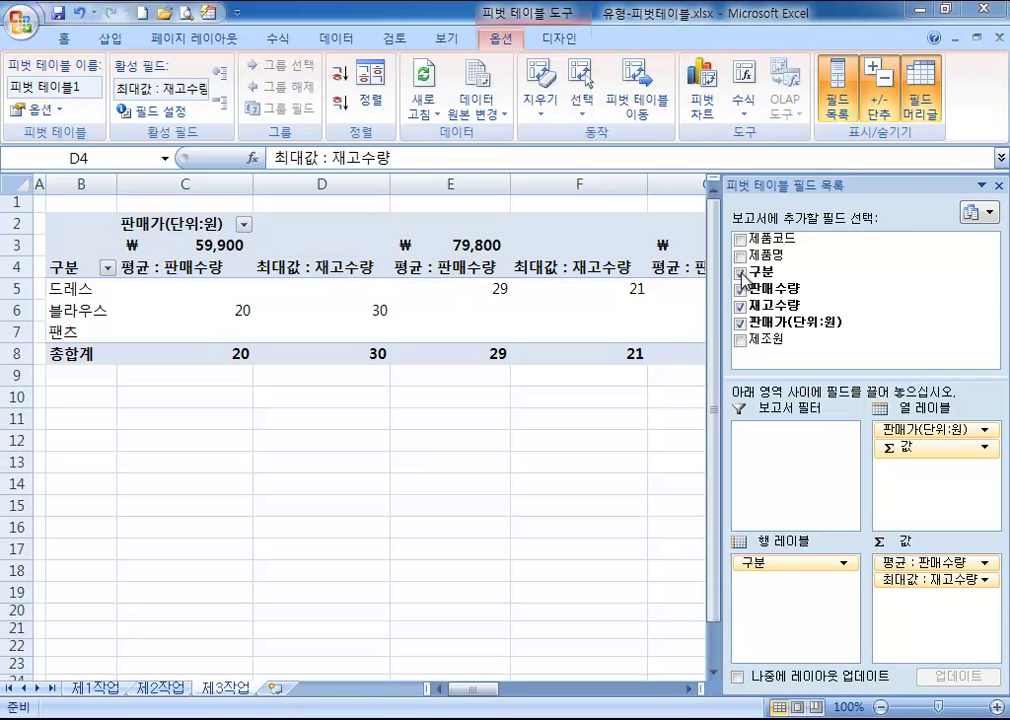
click(205, 440)
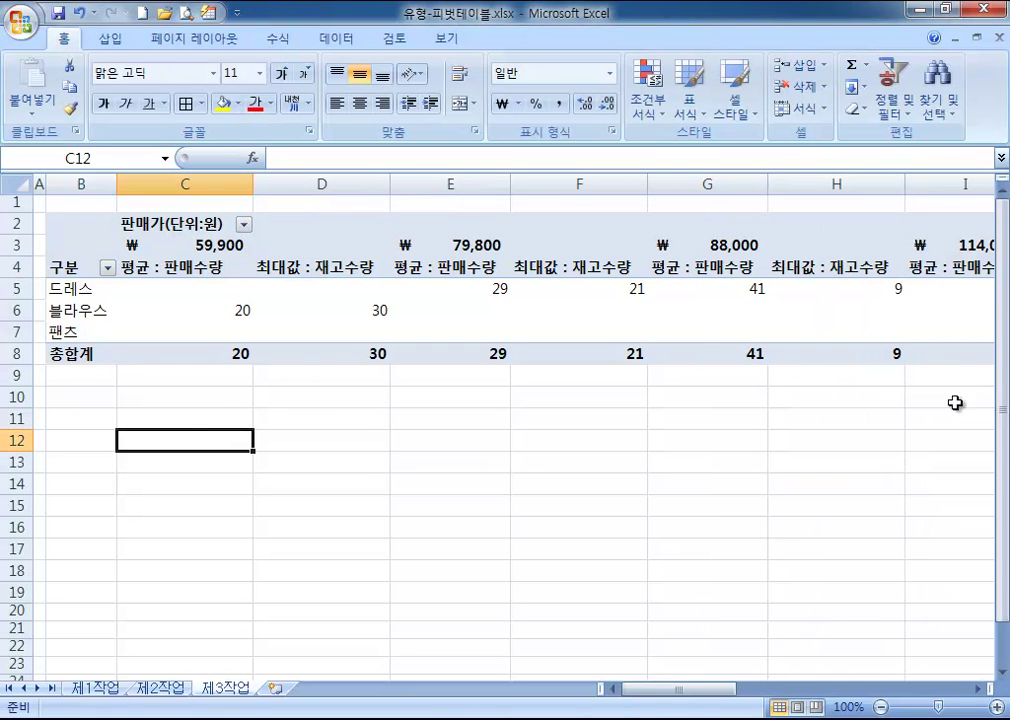
click(196, 289)
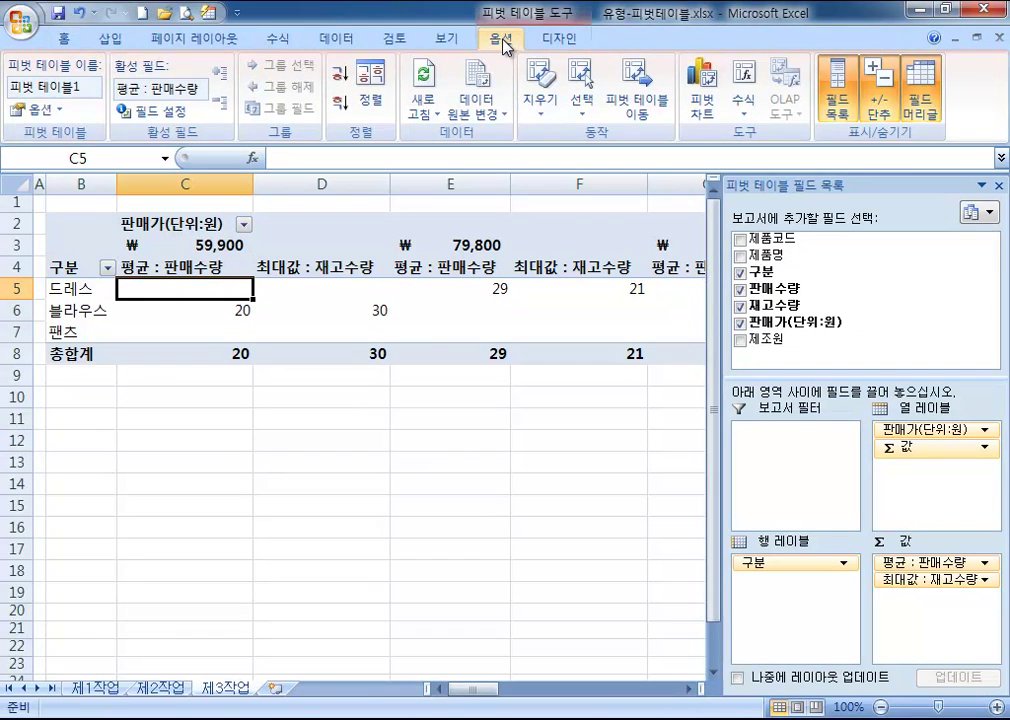
click(554, 40)
click(505, 42)
click(457, 45)
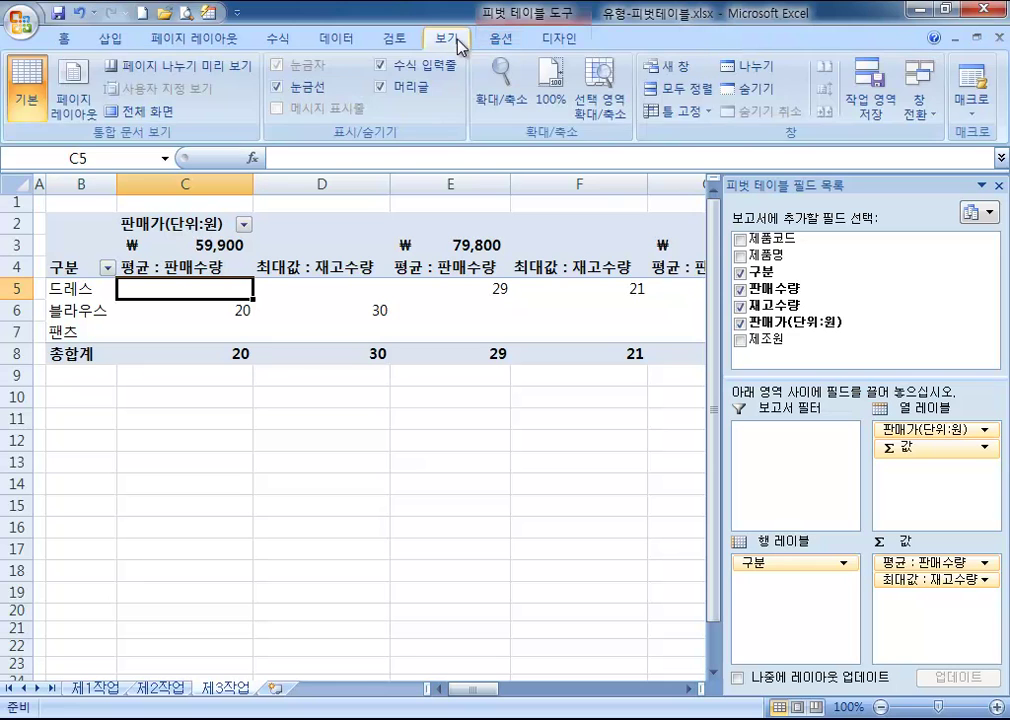
click(500, 42)
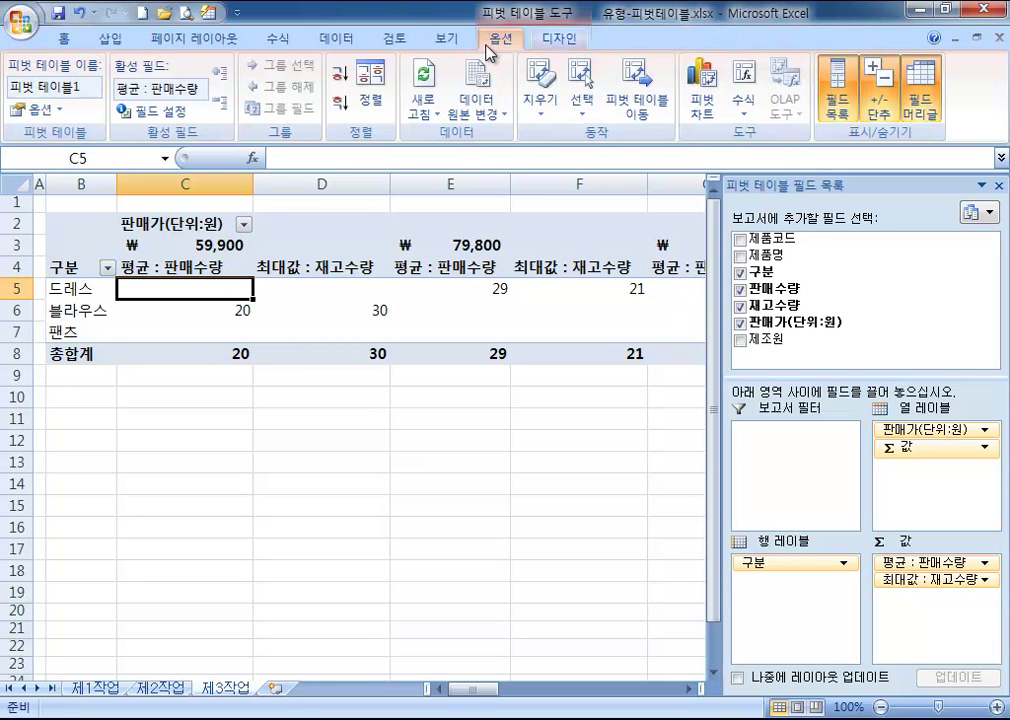
click(560, 40)
click(507, 44)
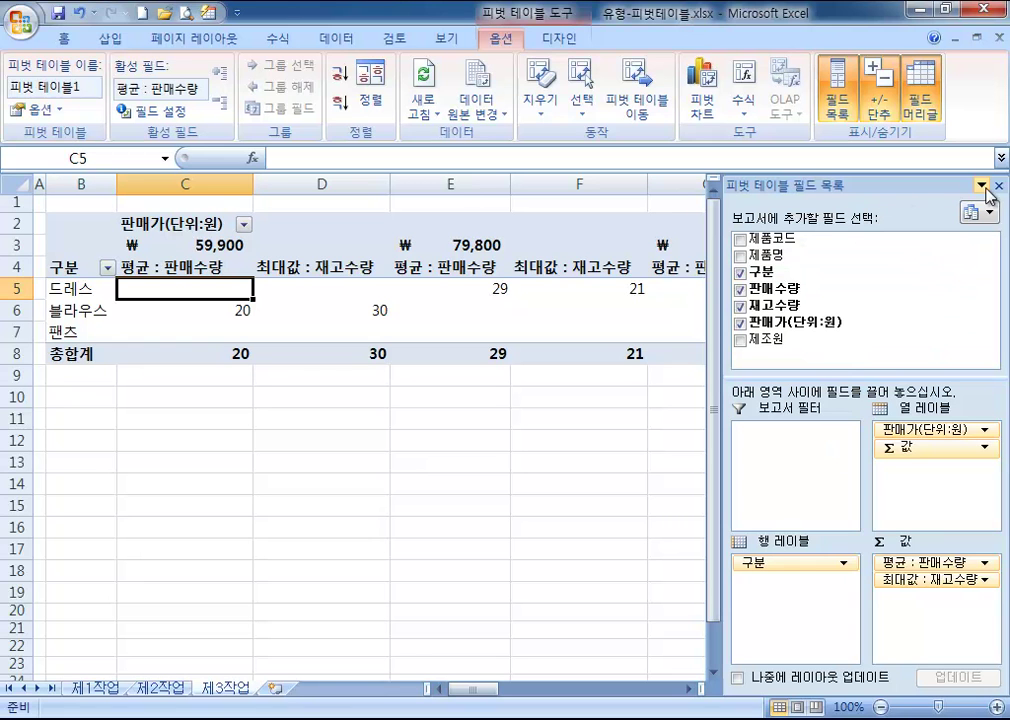
- Hide and redisplay the pivot table field list several times, finishing with a cell selected outside and one back inside the pivot table
click(838, 105)
click(838, 105)
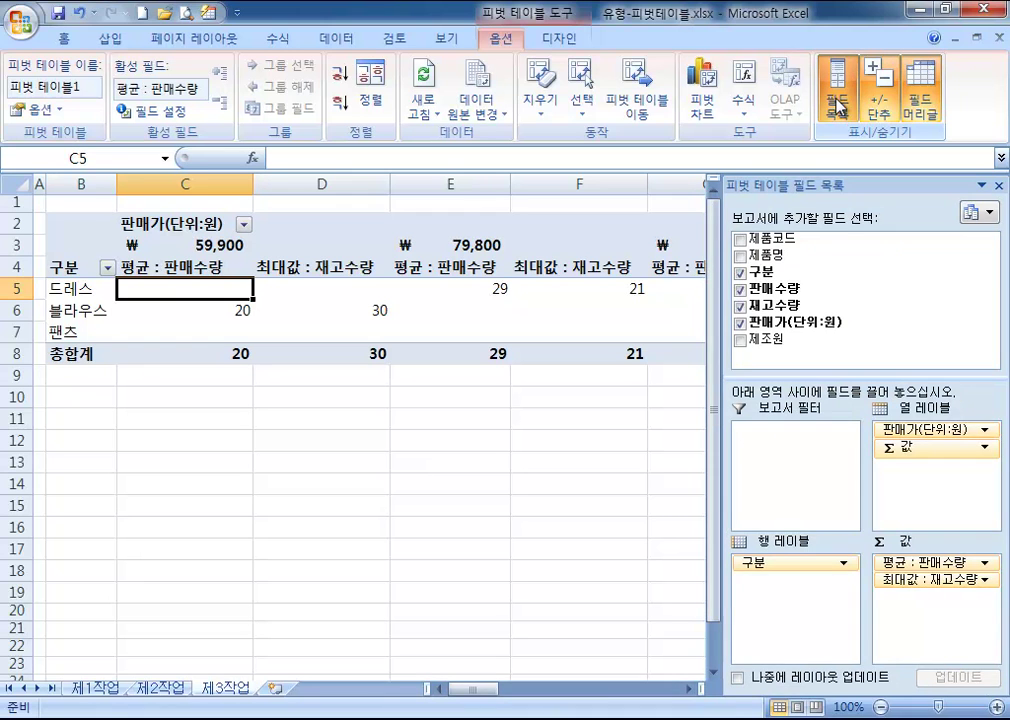
click(838, 105)
click(838, 105)
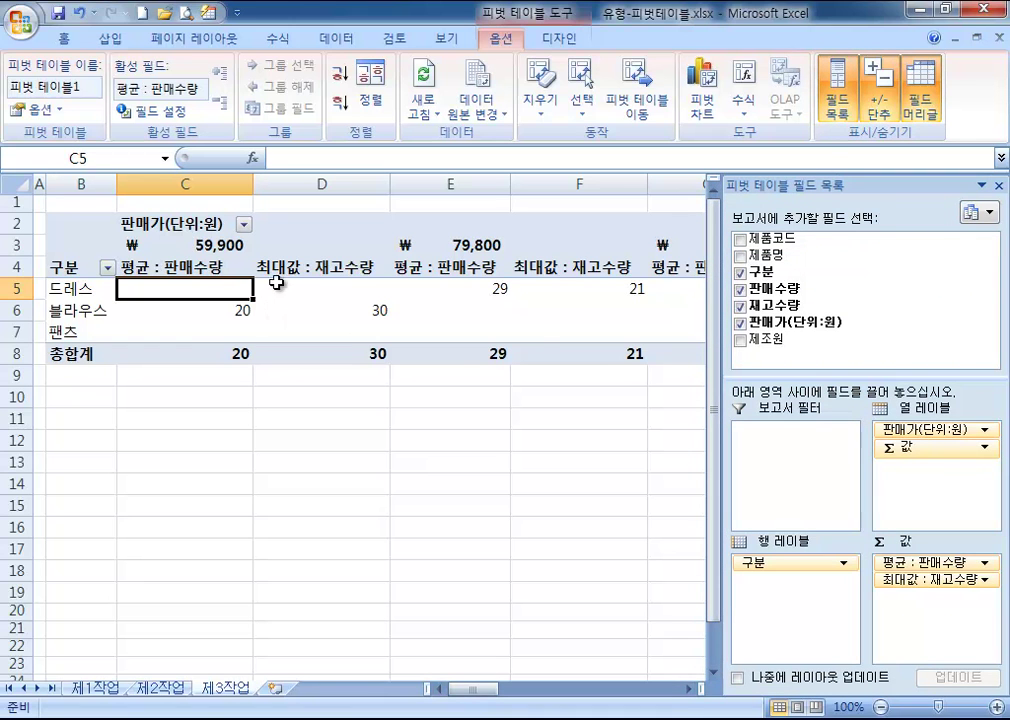
mouse_move(512, 320)
click(838, 103)
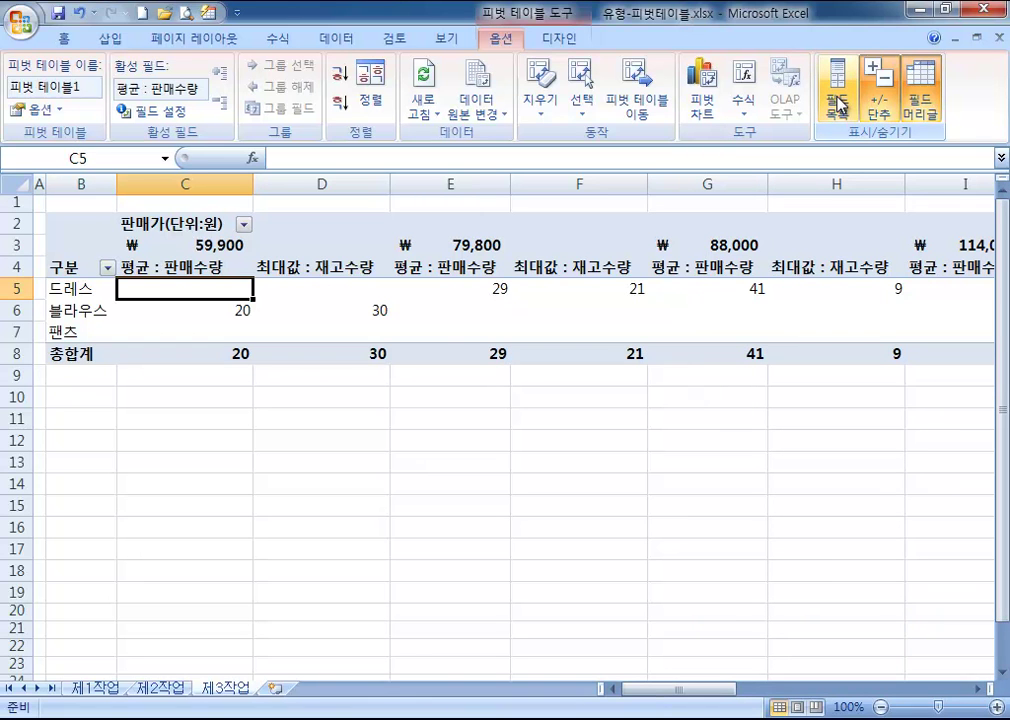
click(838, 103)
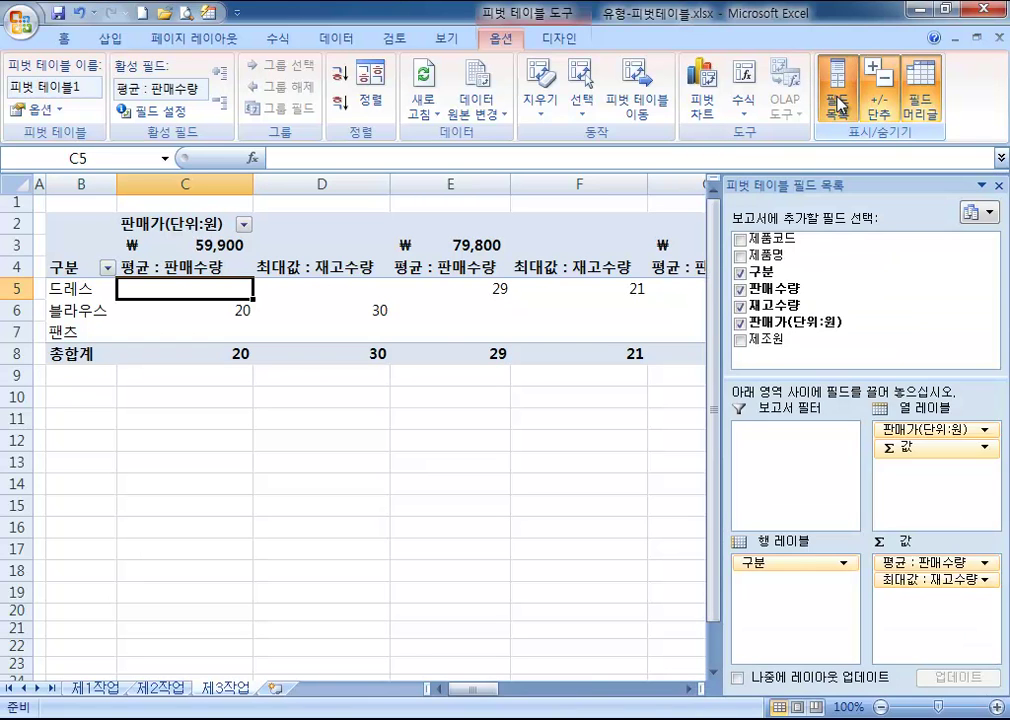
click(192, 424)
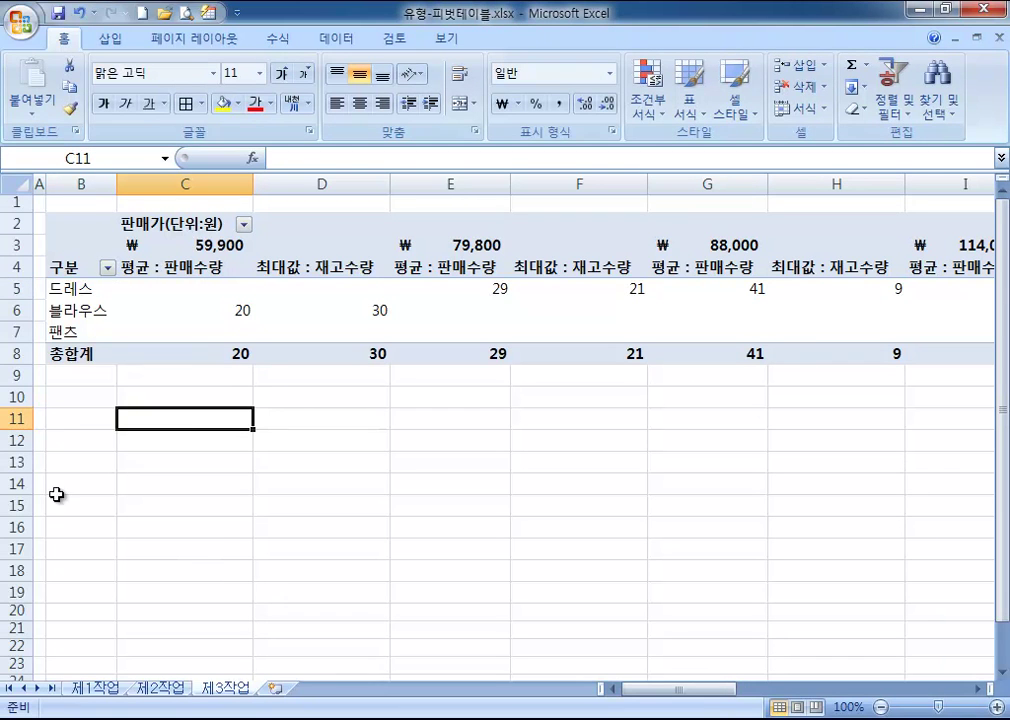
click(207, 310)
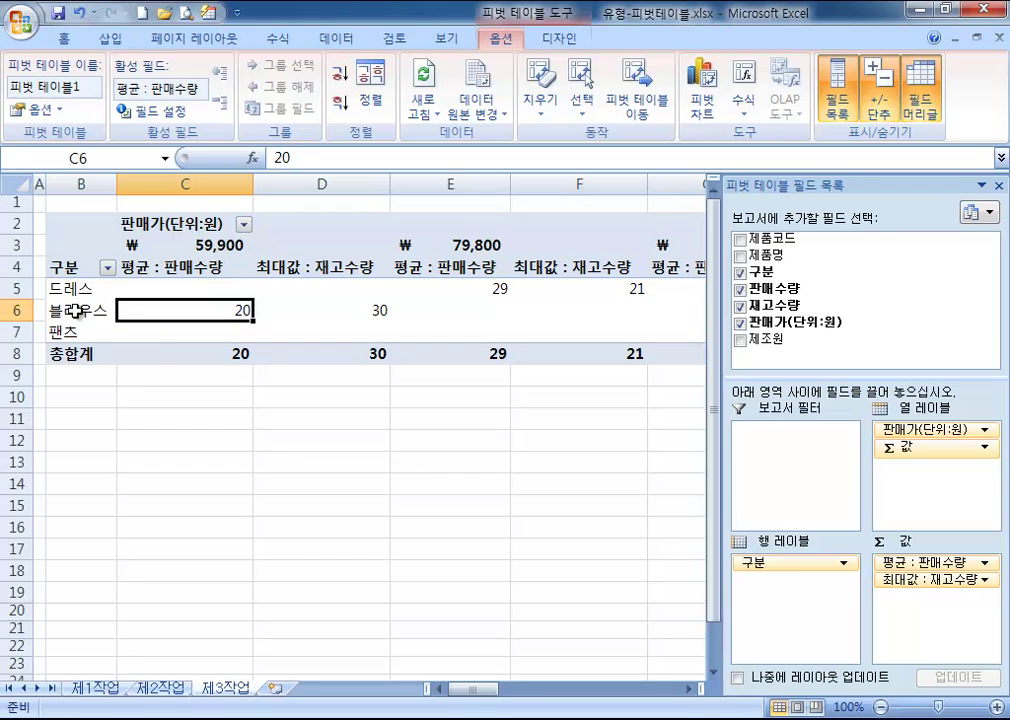
- Sort the pivot table's 구분 row items in descending text order
click(78, 311)
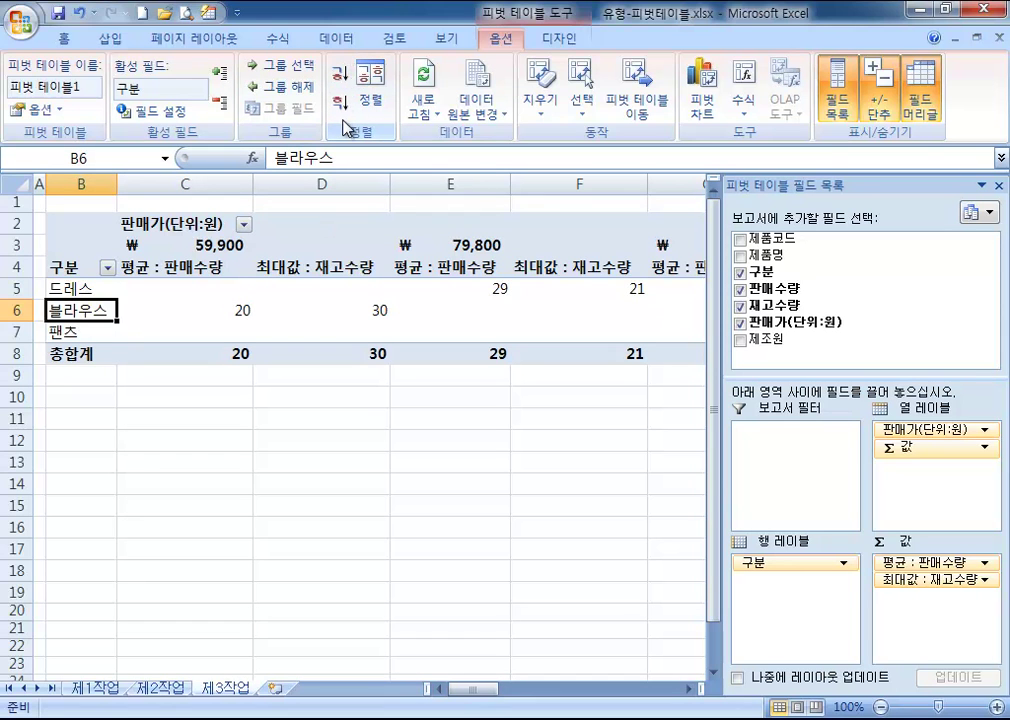
click(349, 38)
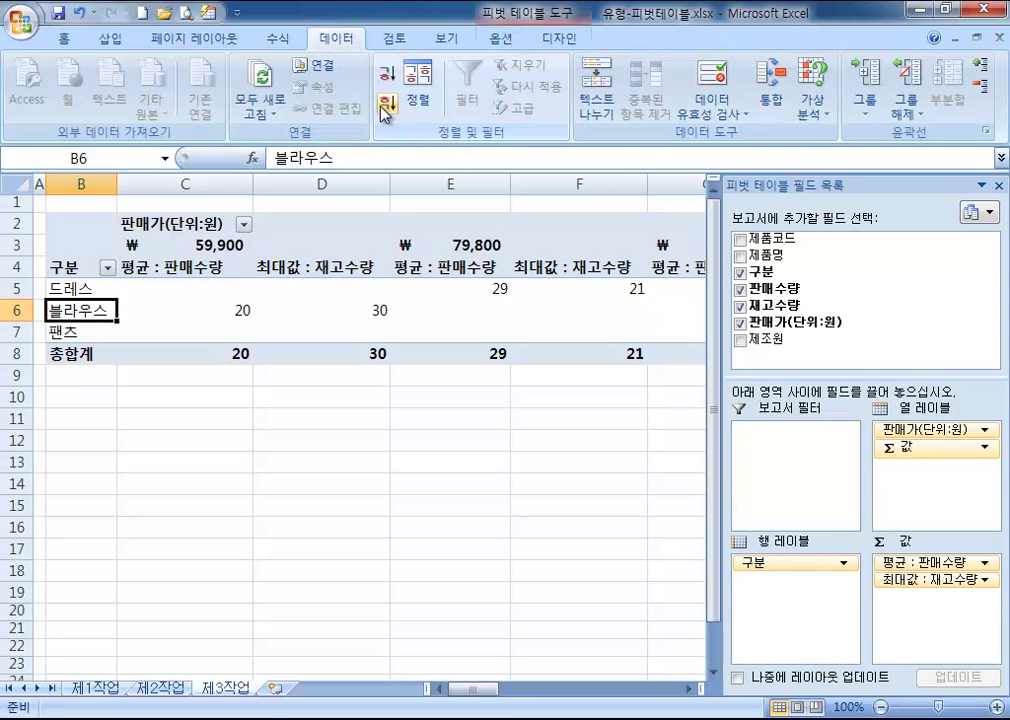
click(500, 38)
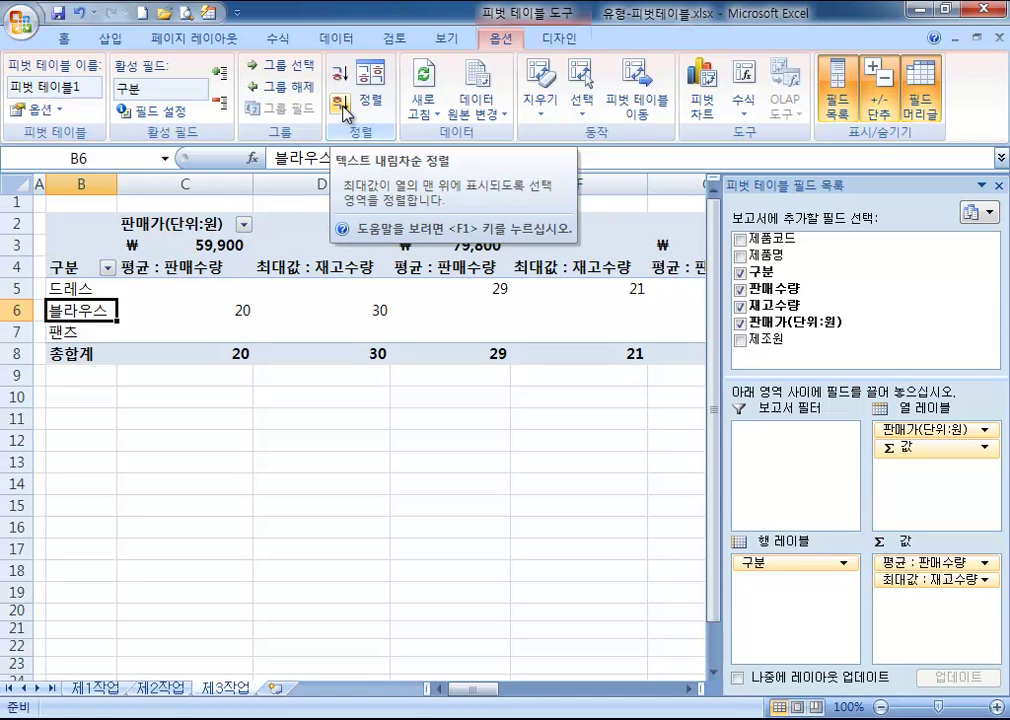
click(344, 111)
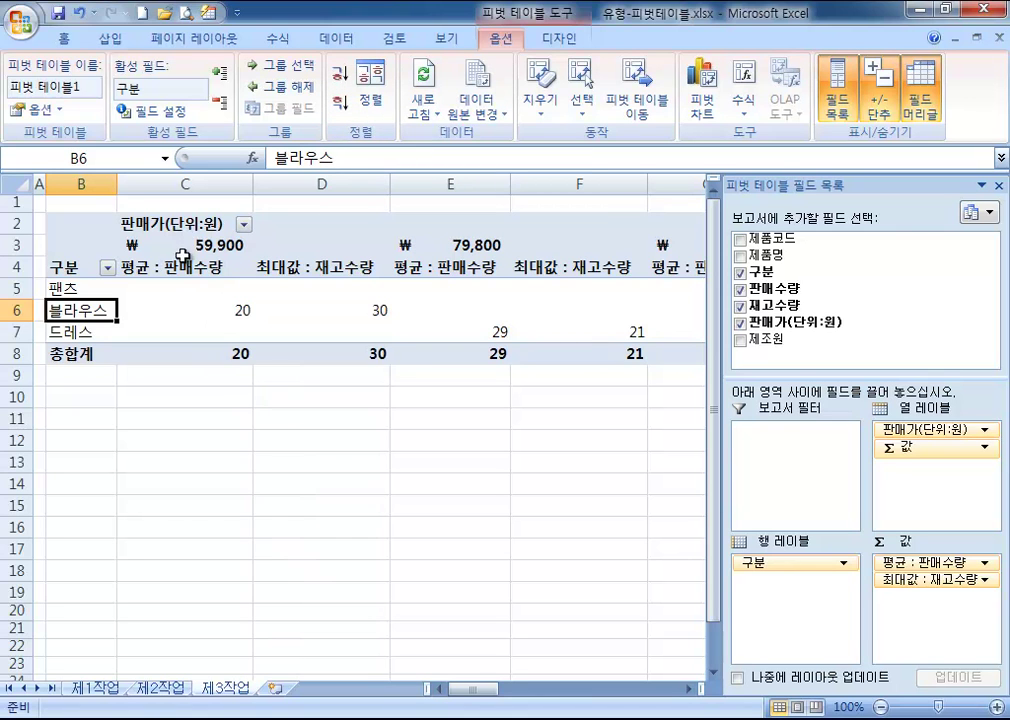
- Group the pivot table's 판매가(단위:원) column items from 50000 to 200000 in intervals of 50000
click(183, 250)
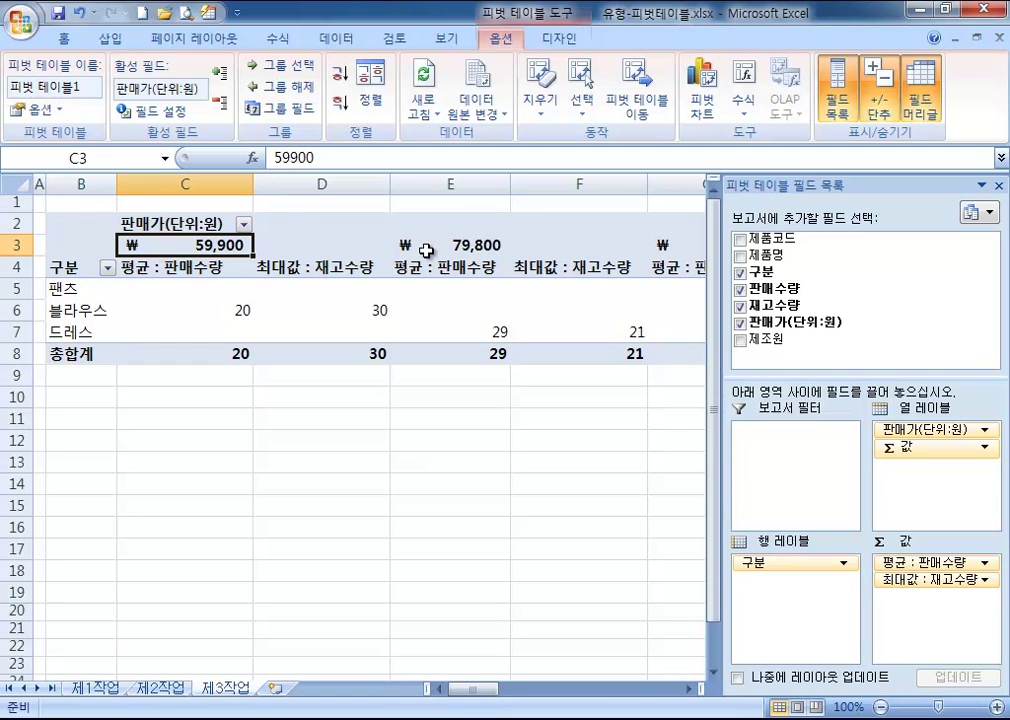
click(453, 245)
click(199, 245)
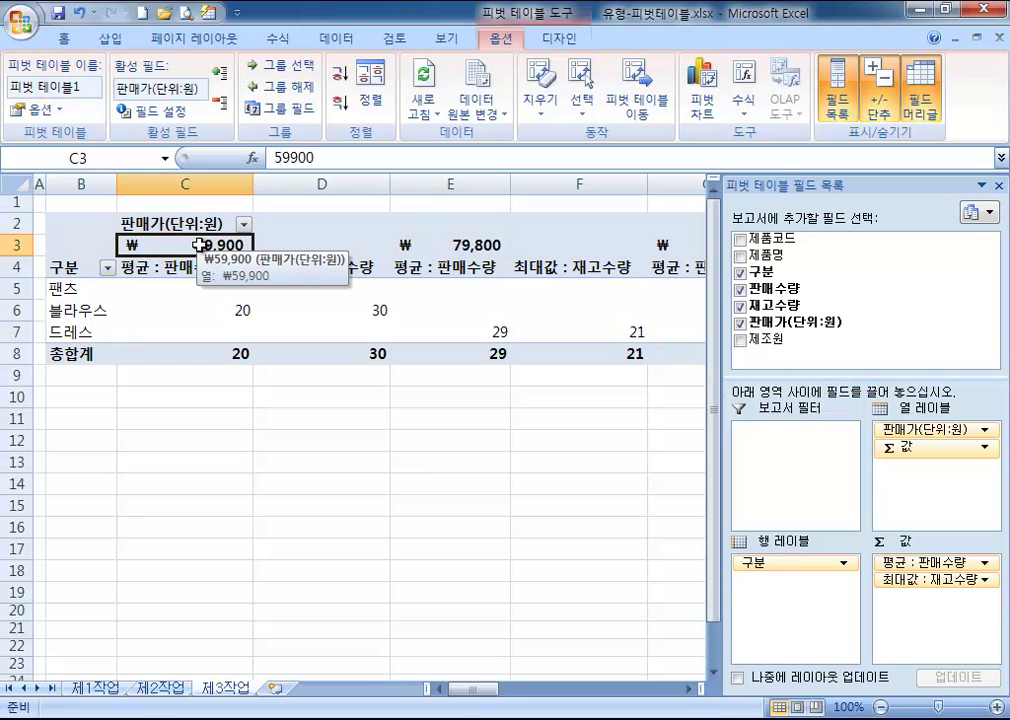
right_click(200, 246)
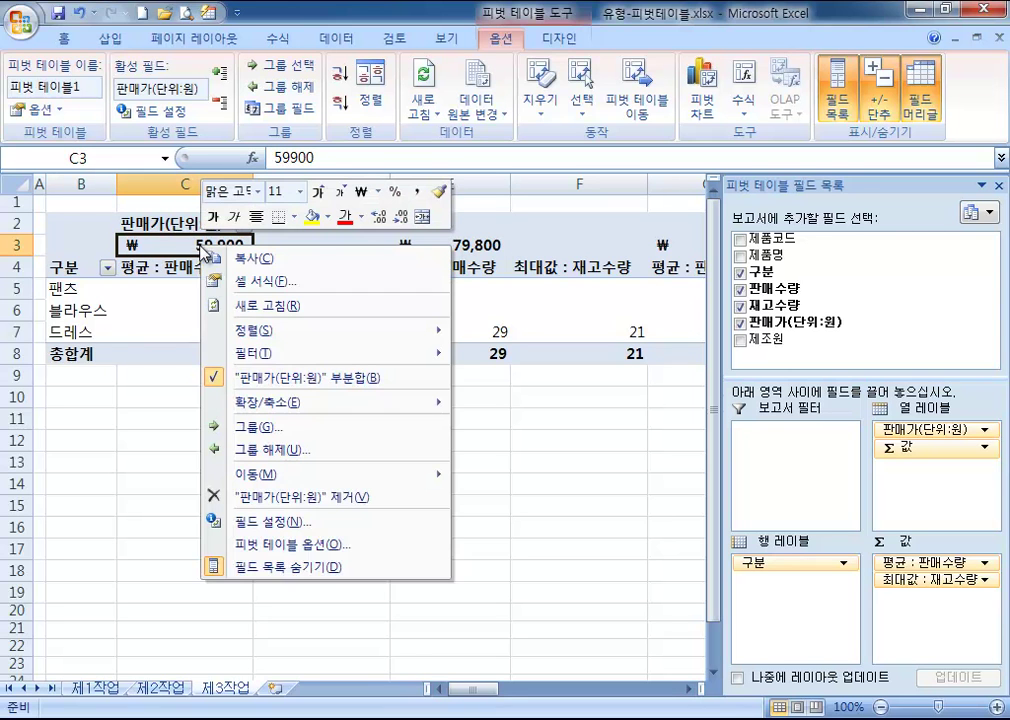
click(262, 428)
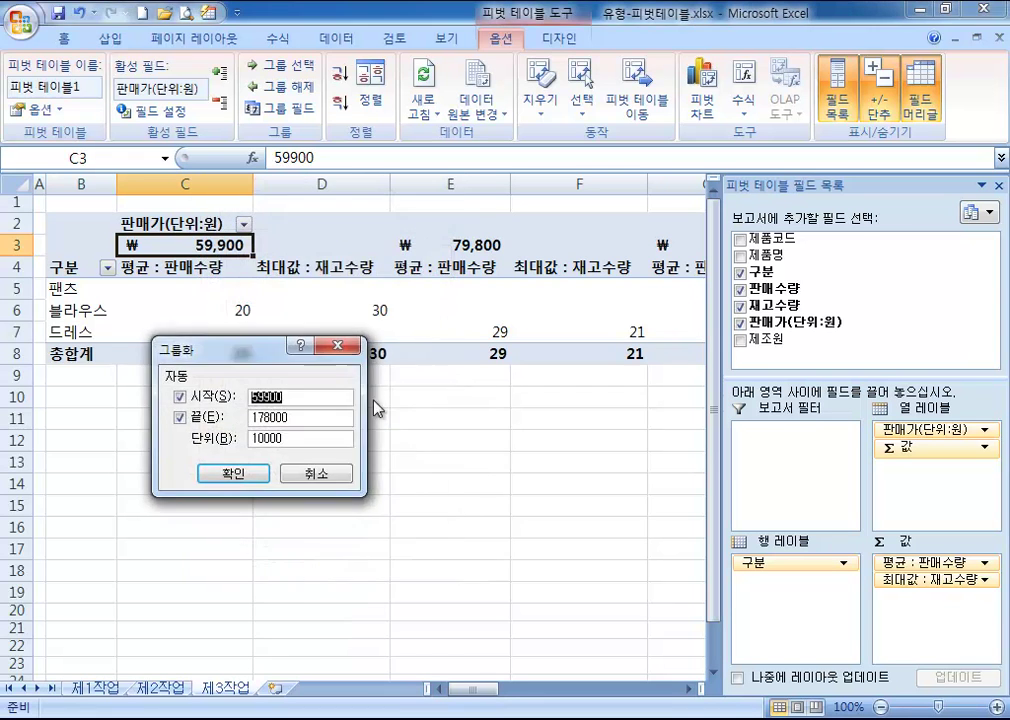
drag(235, 346, 338, 178)
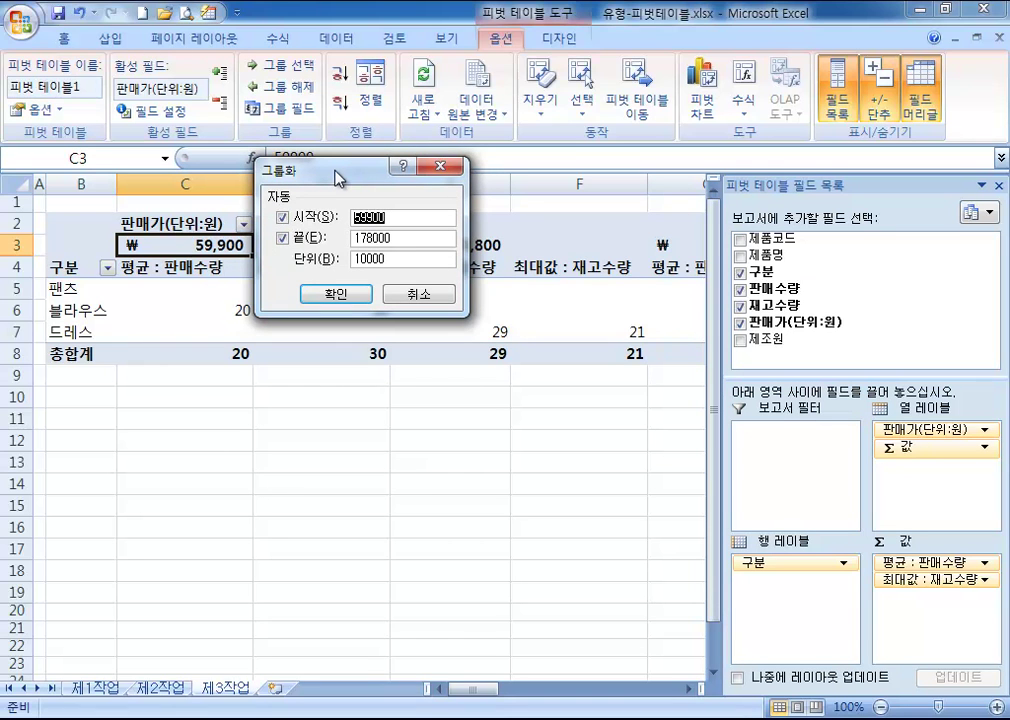
text(50000)
drag(401, 239, 350, 240)
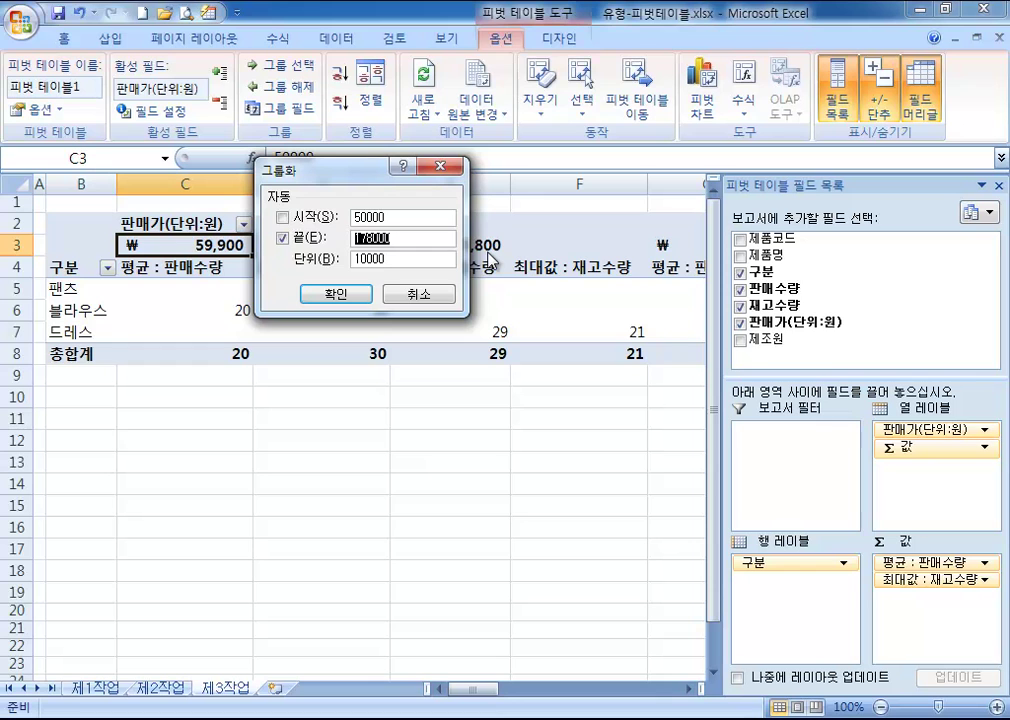
text(200000)
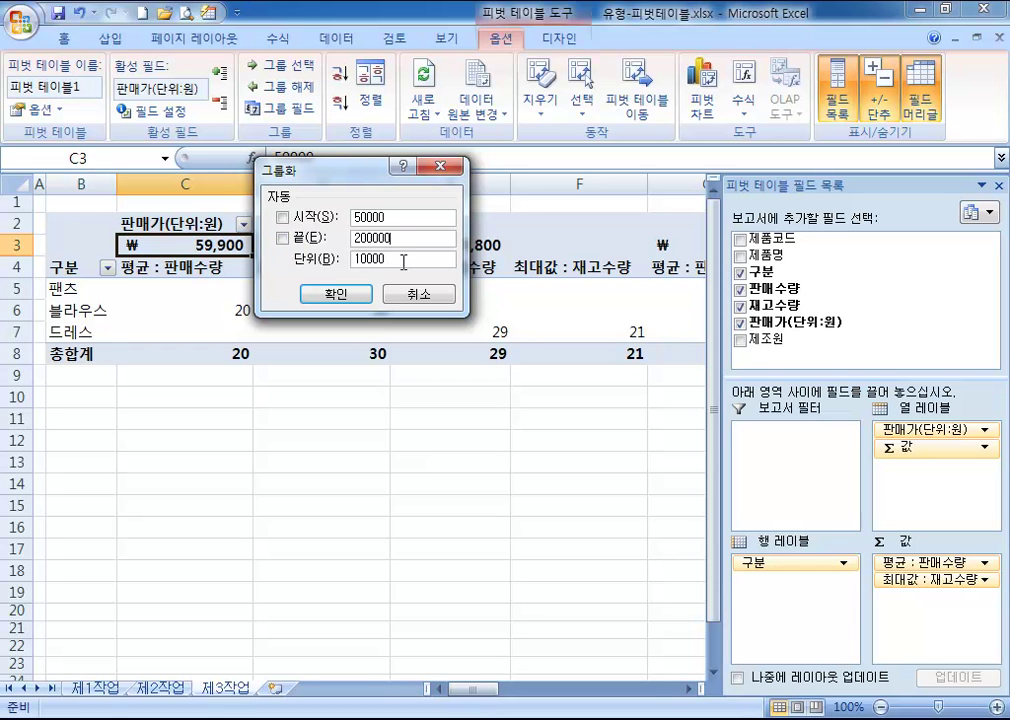
drag(379, 258, 282, 264)
text(50000)
drag(394, 218, 328, 213)
click(338, 295)
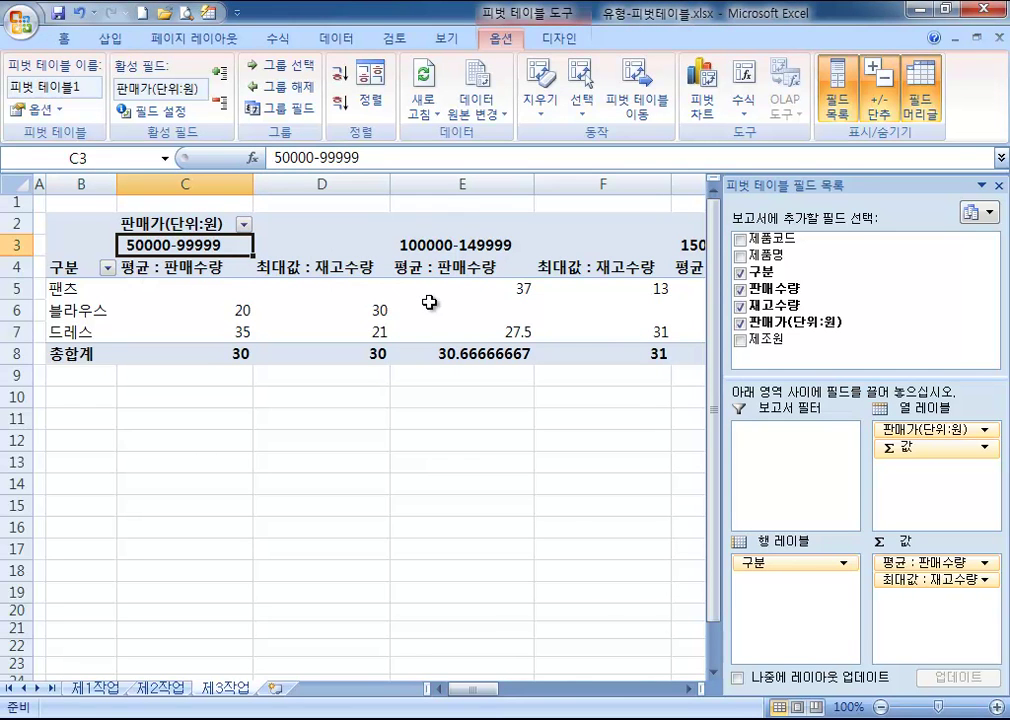
- Examine the full width of the grouped pivot table with the field list hidden, and redisplay the list
mouse_move(429, 302)
mouse_move(265, 298)
click(840, 87)
drag(686, 686, 672, 661)
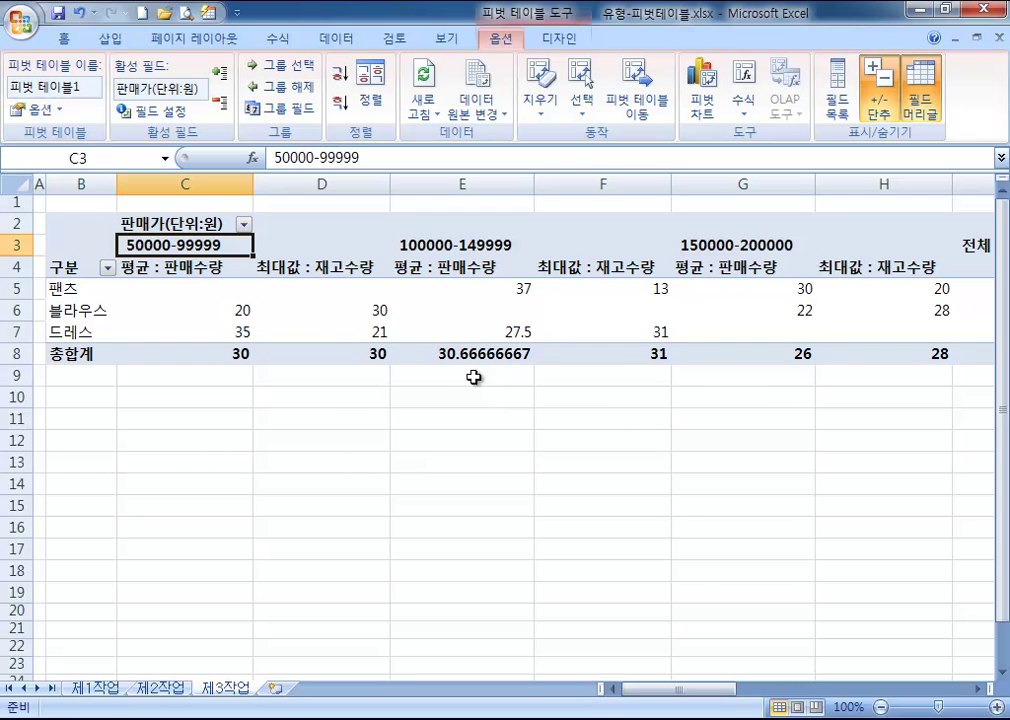
click(591, 307)
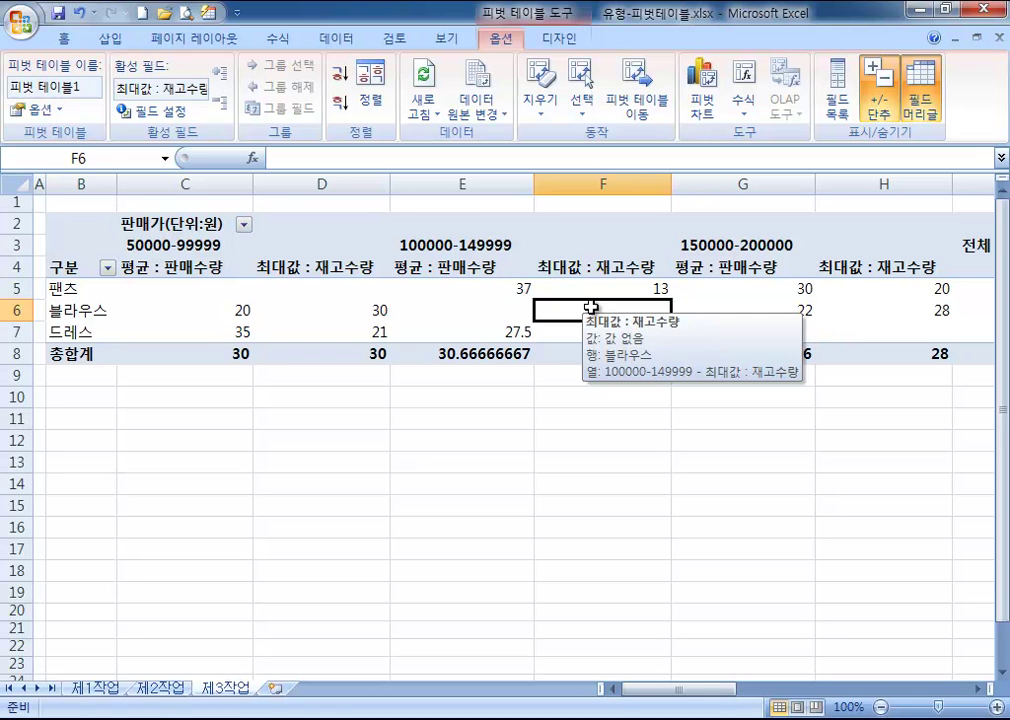
click(837, 100)
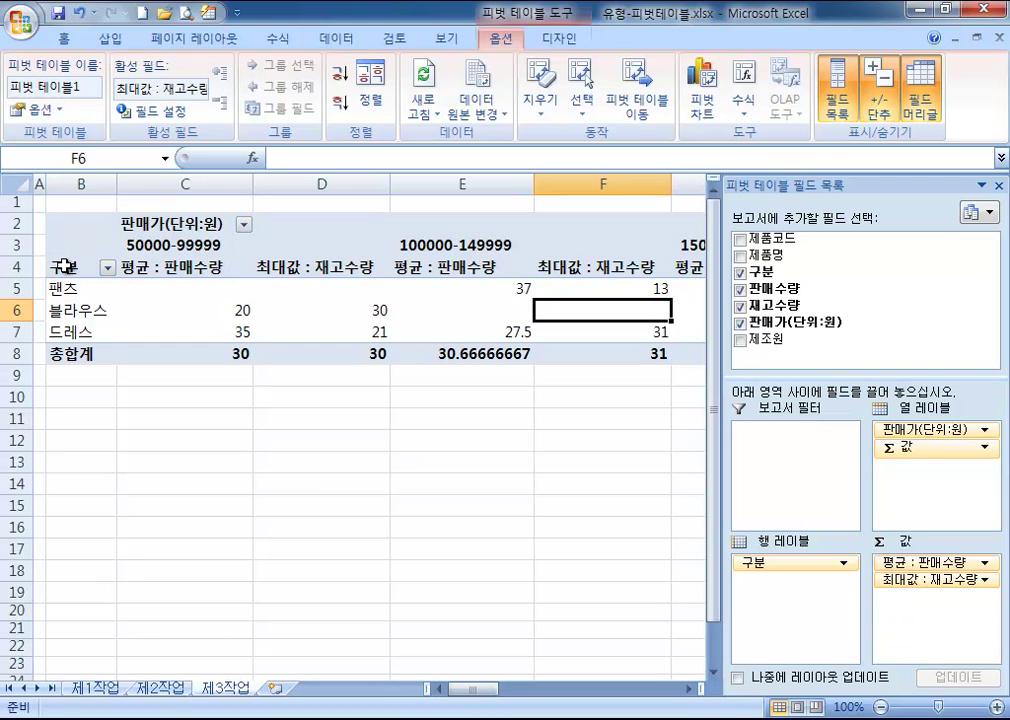
click(167, 220)
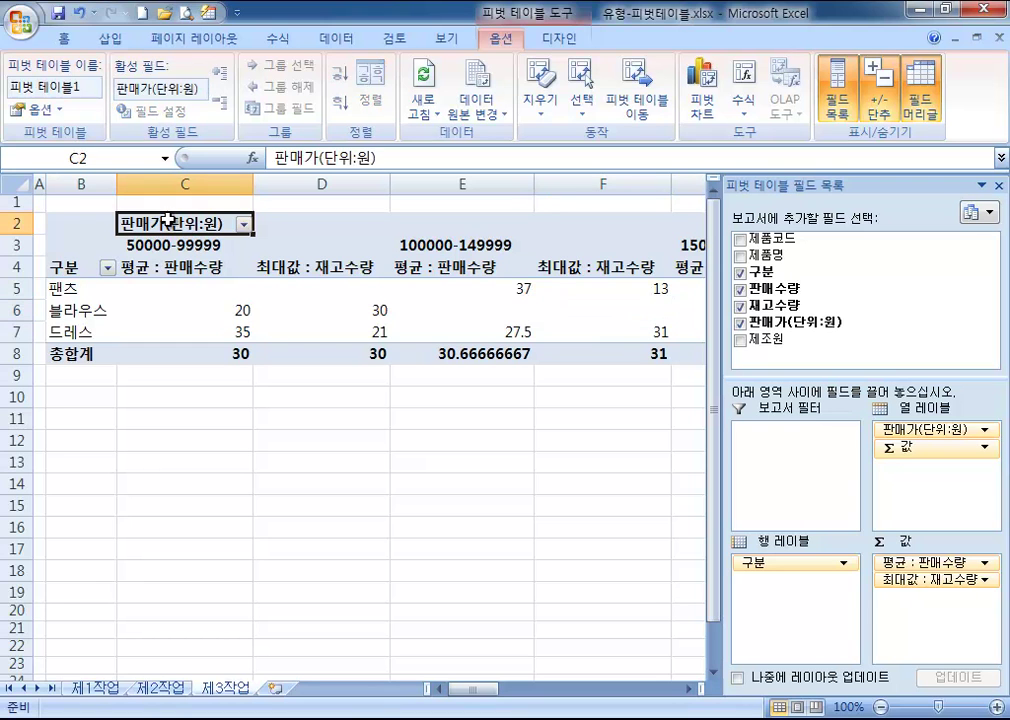
click(75, 289)
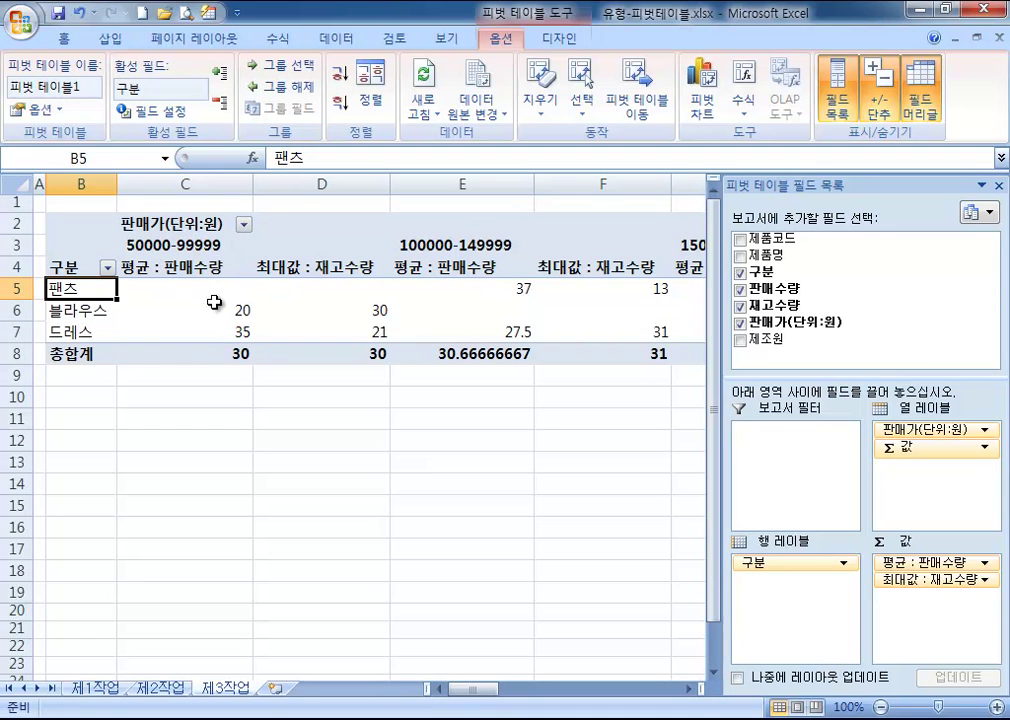
- In the pivot table options, enable merging and centering of label cells and show empty cells as ***
mouse_move(206, 319)
click(44, 110)
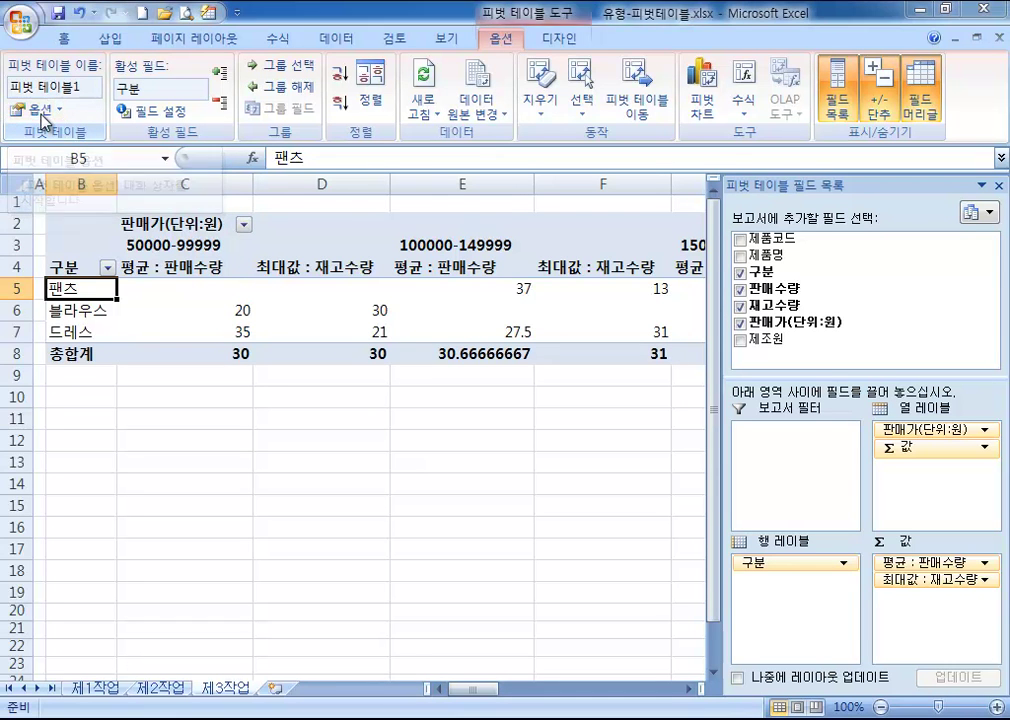
drag(413, 46, 366, 156)
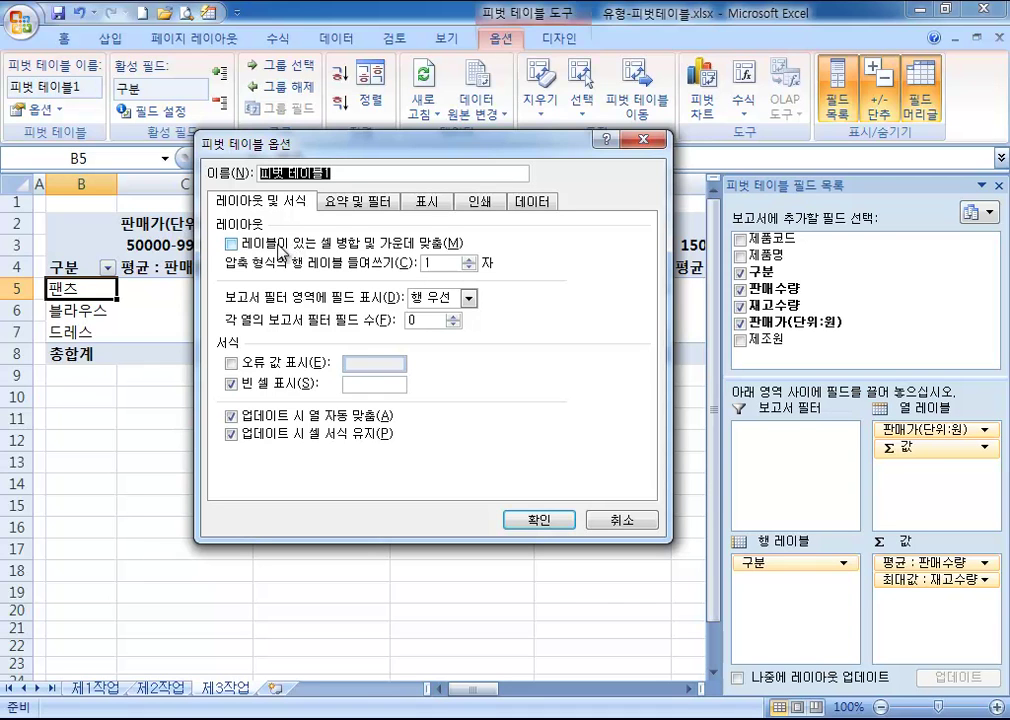
click(231, 245)
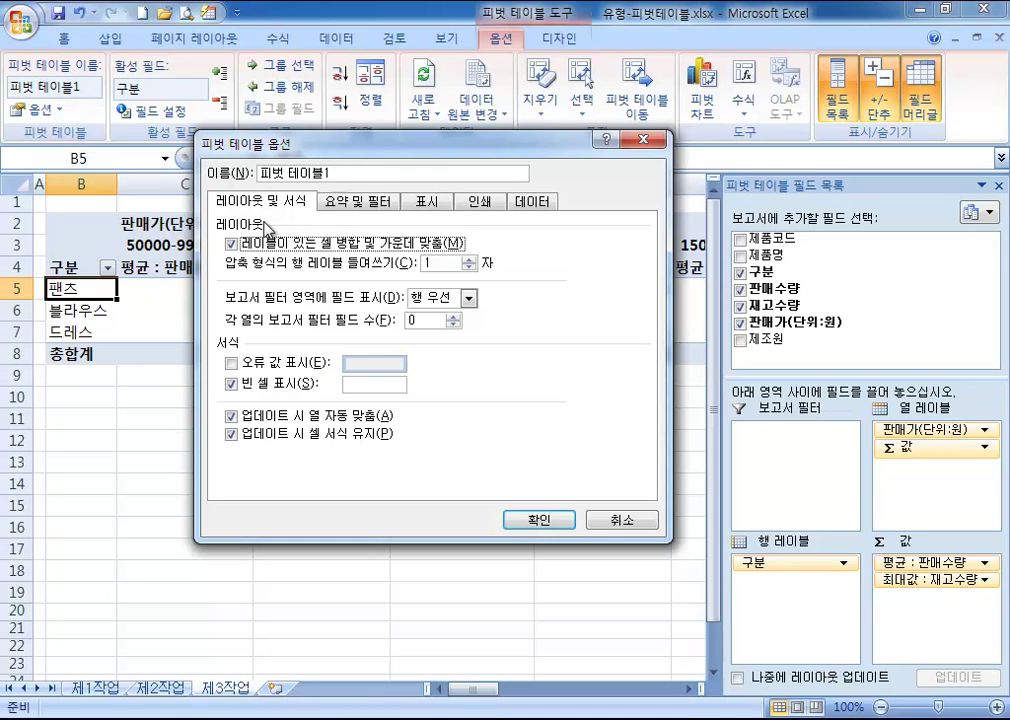
click(357, 384)
text(***)
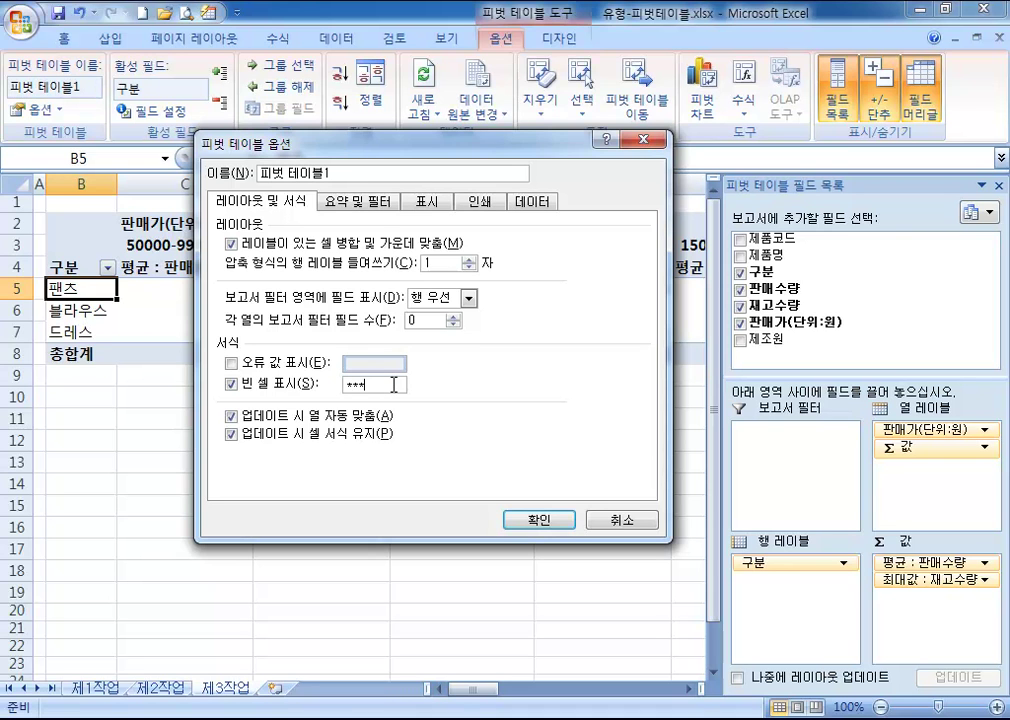
key(BackSpace)
text(*)
click(379, 384)
- Turn off row grand totals, keep column grand totals on, and apply the pivot table options
click(358, 205)
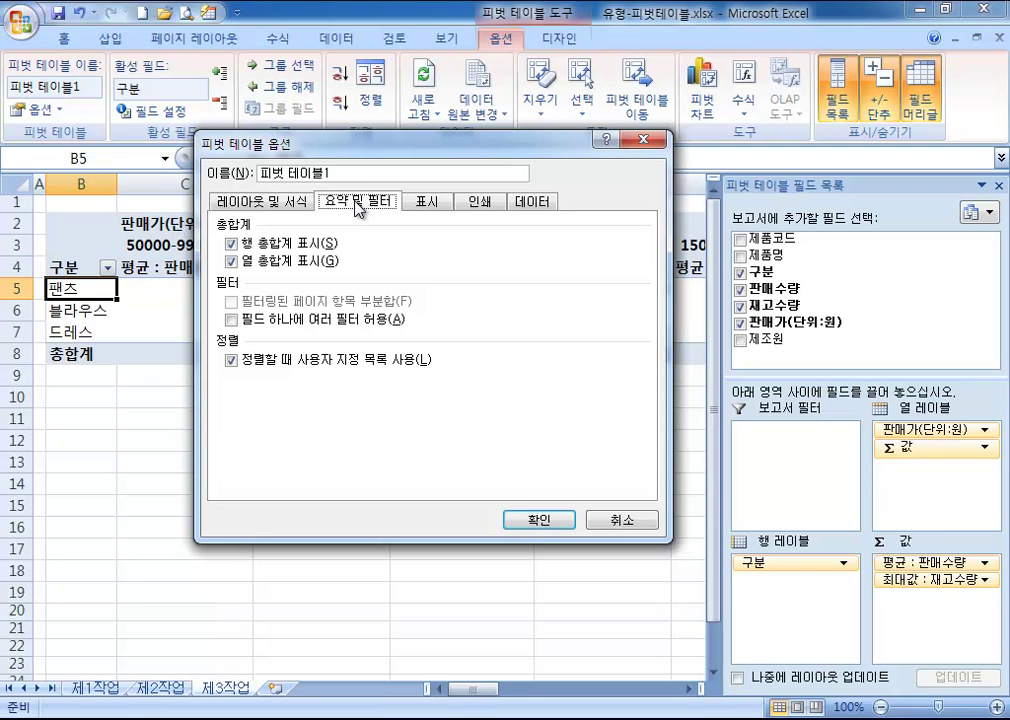
click(231, 244)
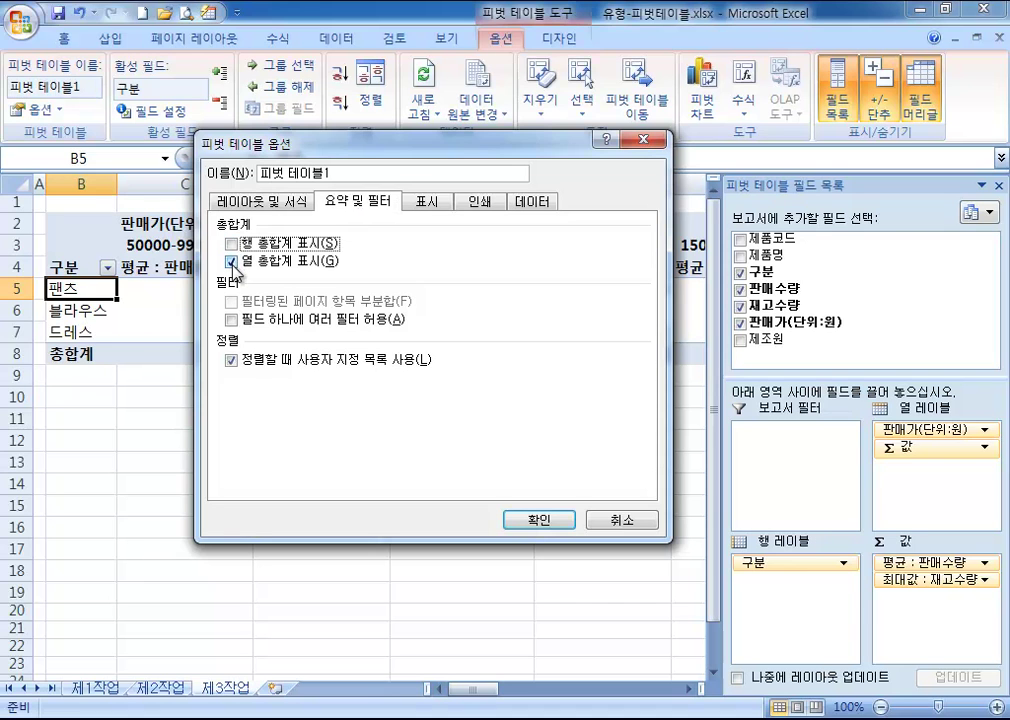
click(231, 244)
click(231, 261)
click(231, 244)
click(232, 262)
click(232, 262)
click(232, 245)
click(230, 246)
click(233, 245)
click(233, 245)
click(522, 517)
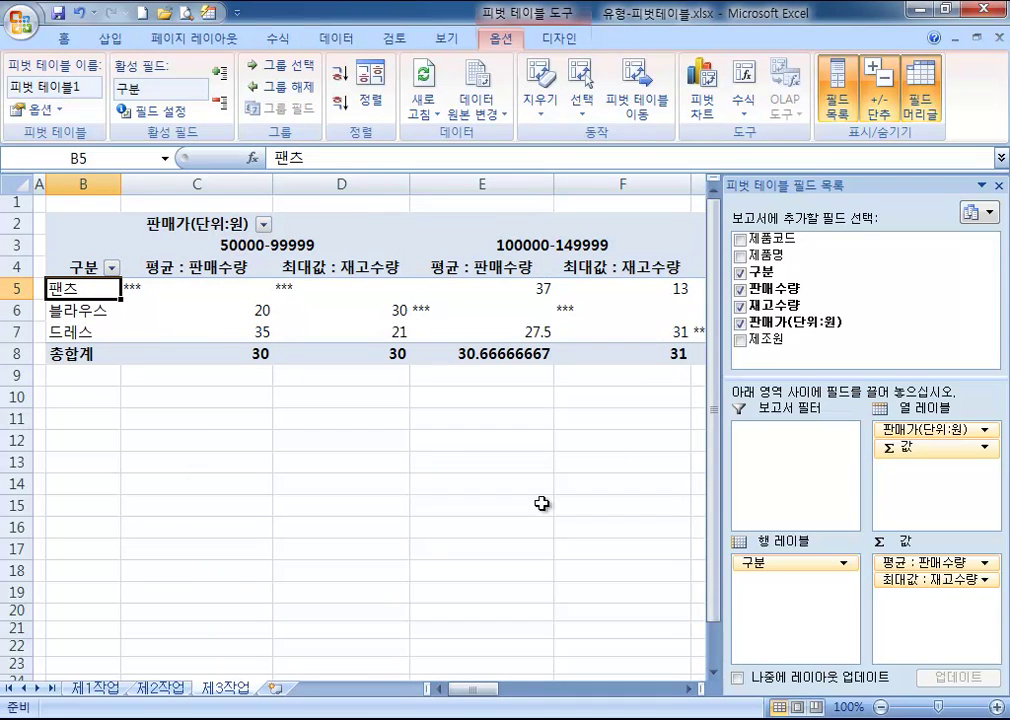
- With the field list hidden, format pivot values C5:H8 with the comma style and center alignment
click(838, 95)
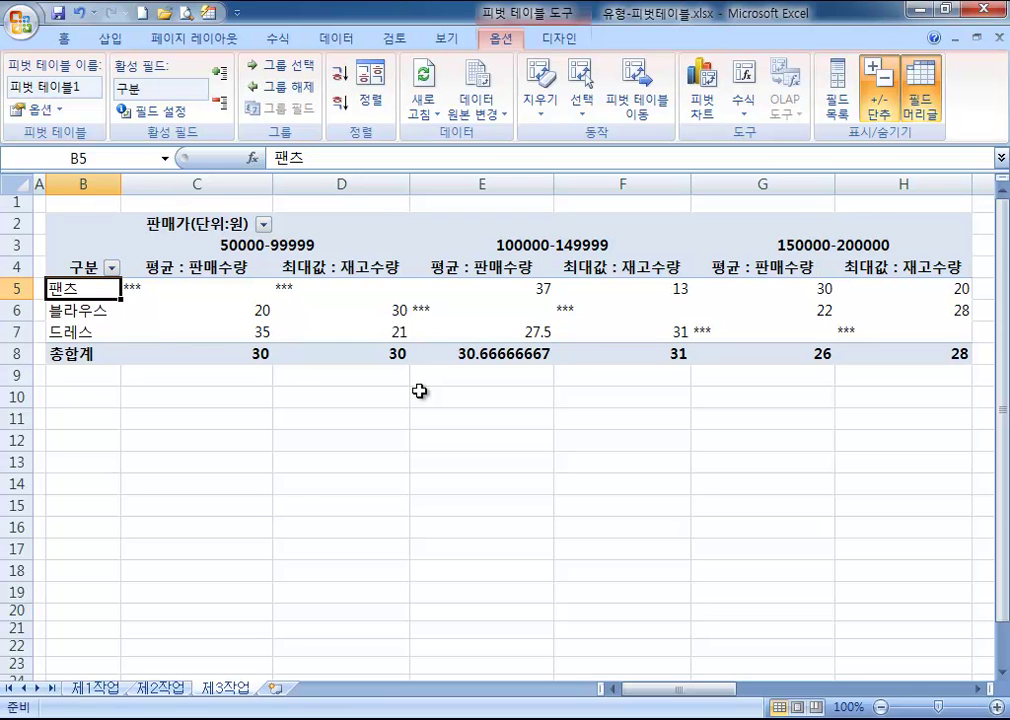
click(151, 287)
drag(151, 287, 907, 353)
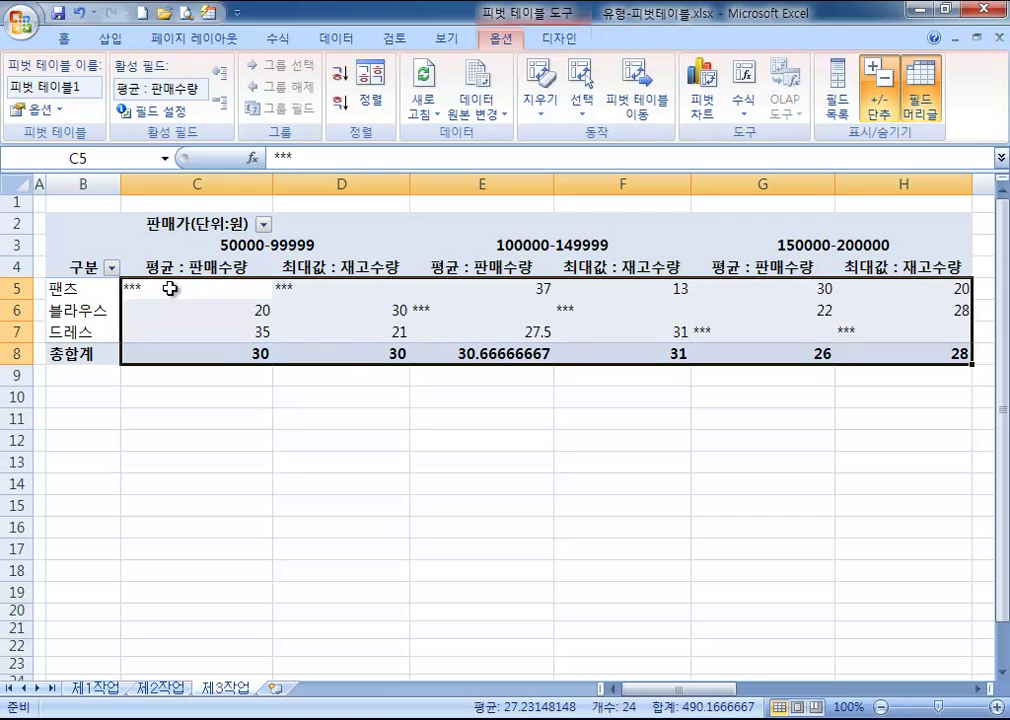
mouse_move(151, 293)
drag(162, 287, 895, 354)
click(68, 40)
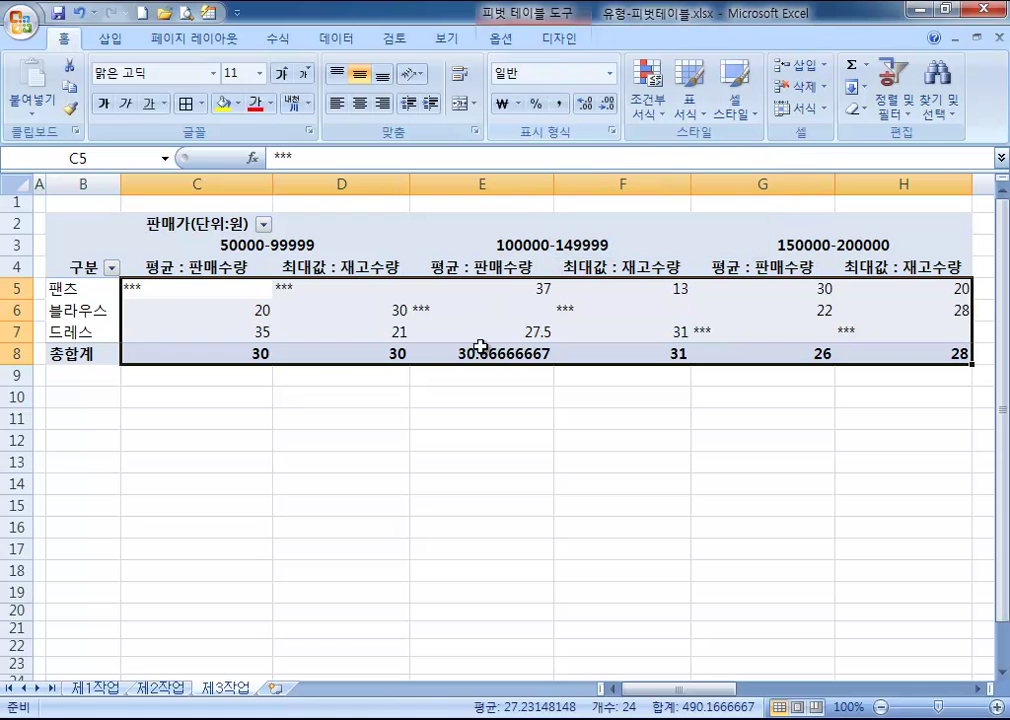
mouse_move(514, 346)
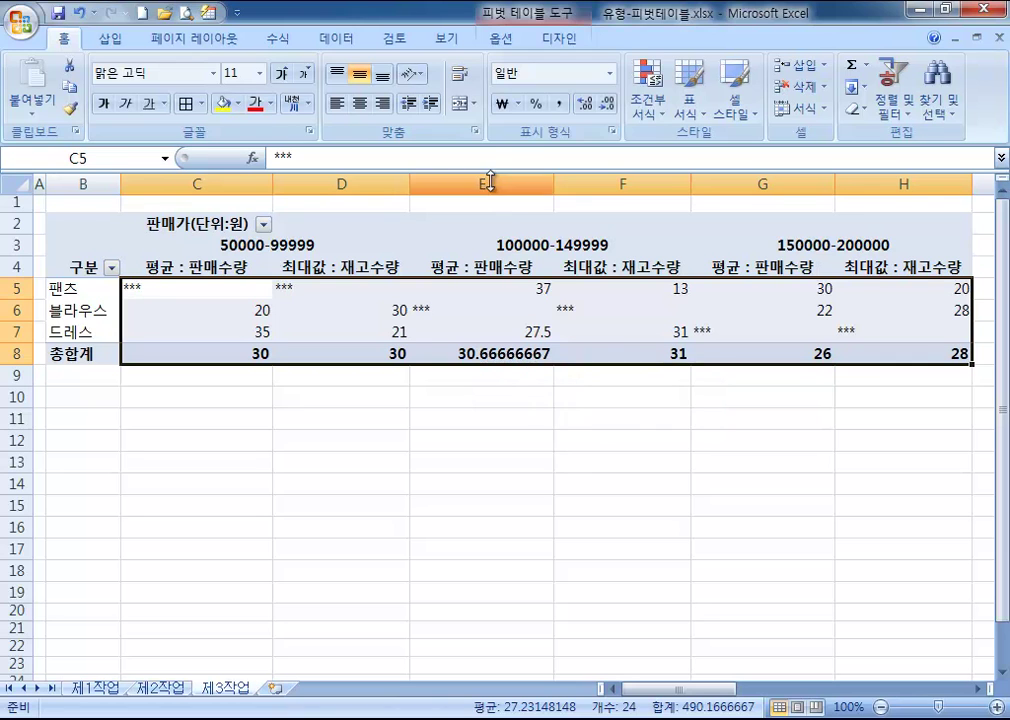
click(558, 104)
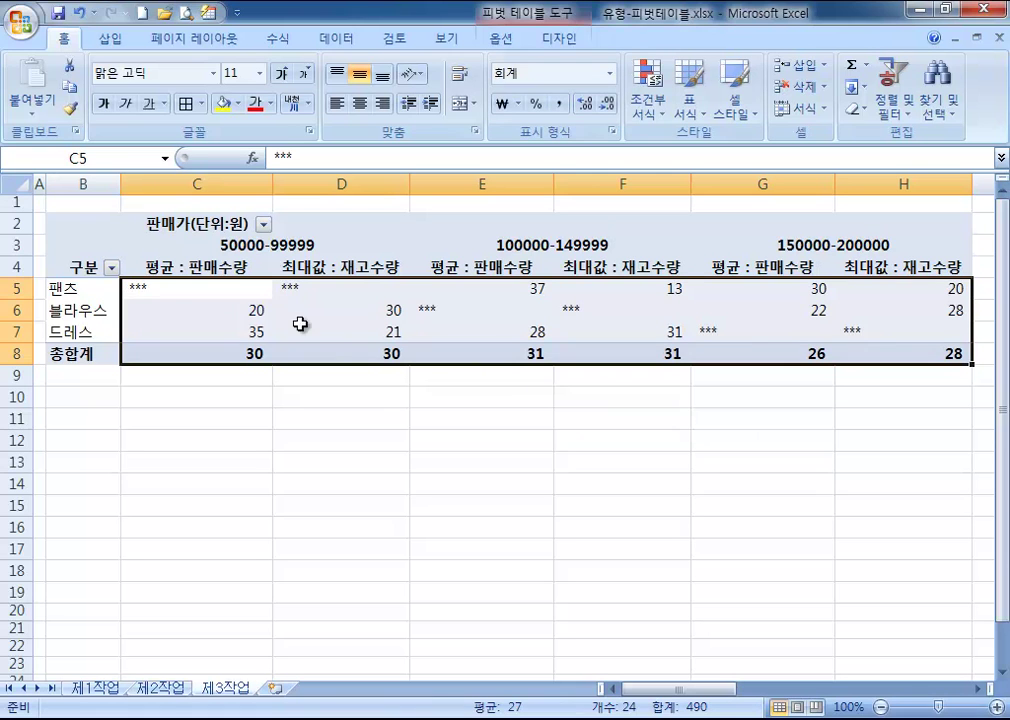
click(359, 103)
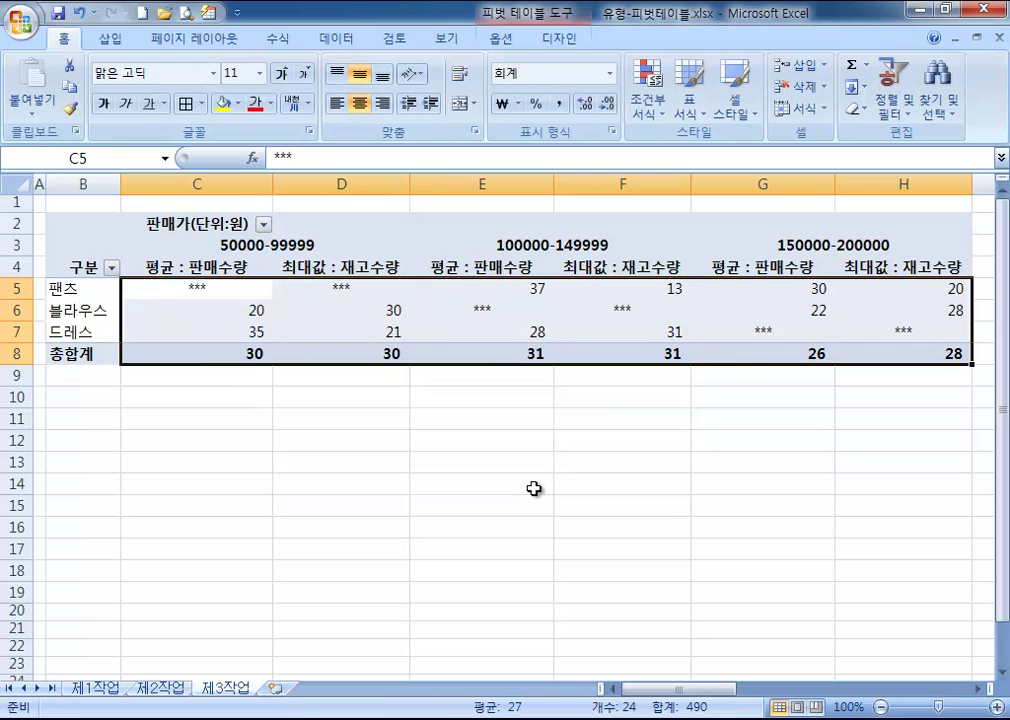
mouse_move(432, 325)
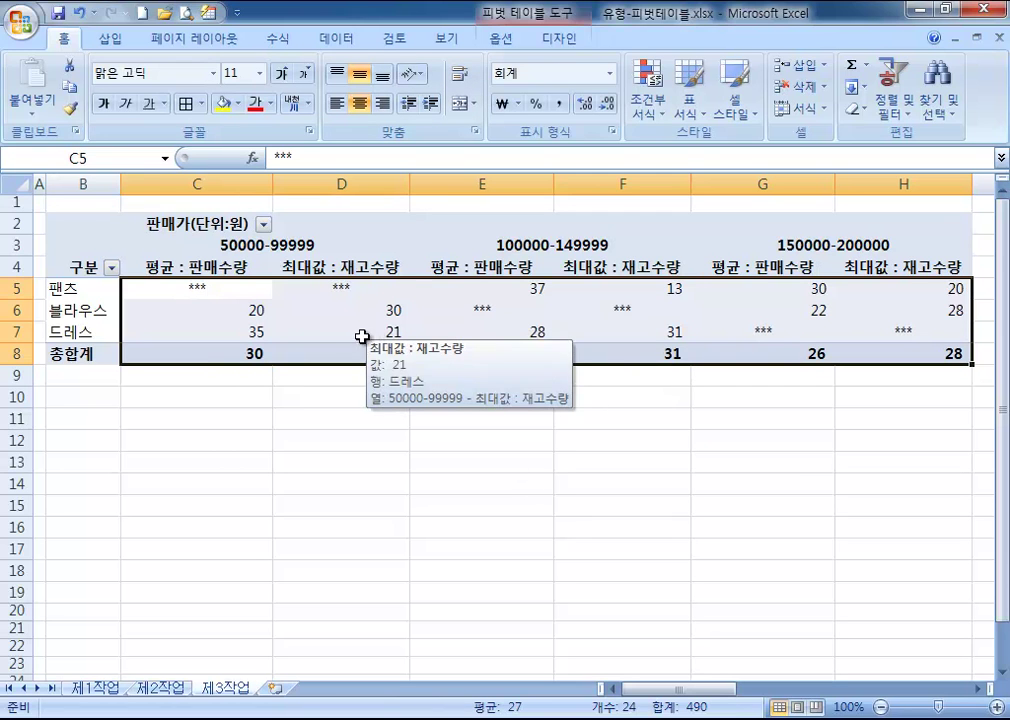
click(152, 333)
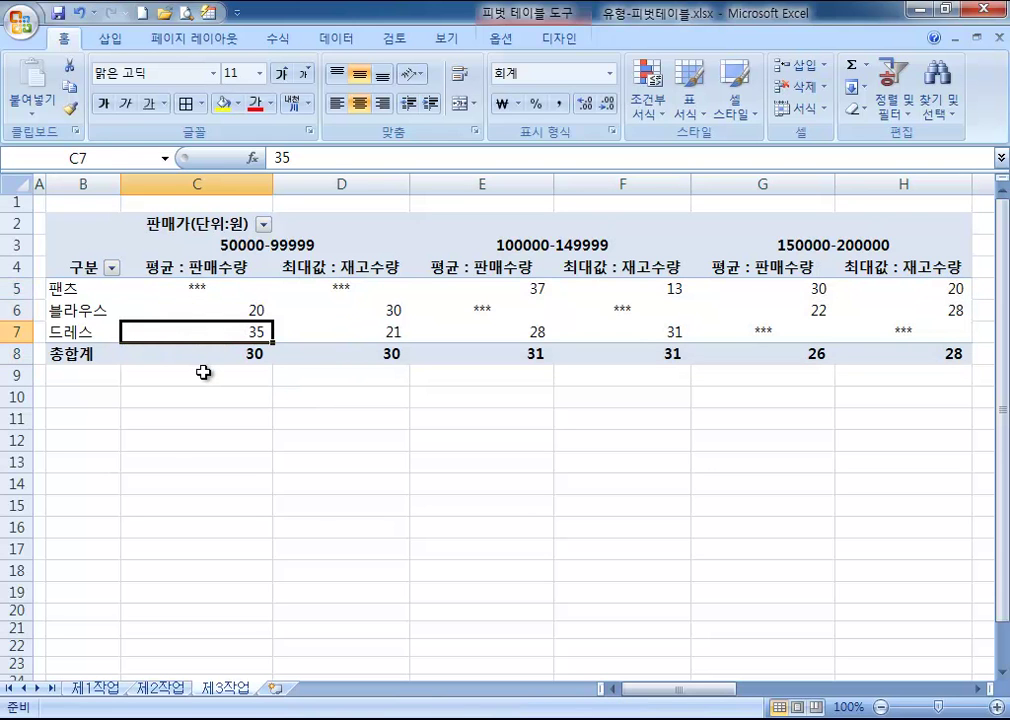
- Switch to the 4-1정복1.xlsx workbook and start a pivot table from range B4:H12 on the 제1작업 sheet
key(ctrl+F6)
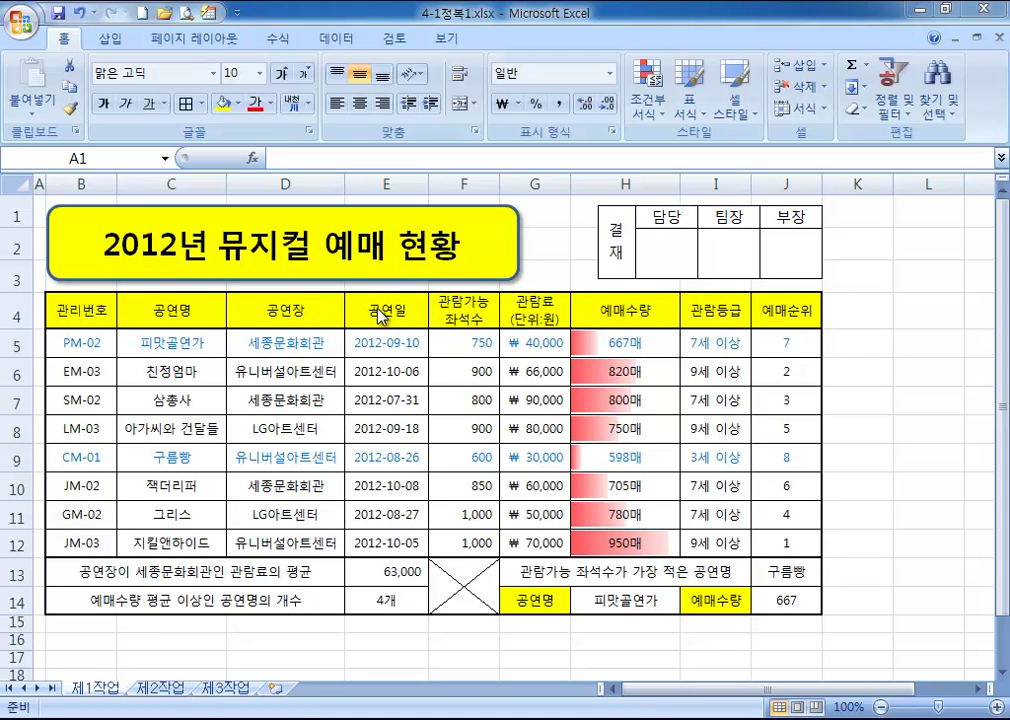
click(80, 311)
drag(80, 311, 623, 548)
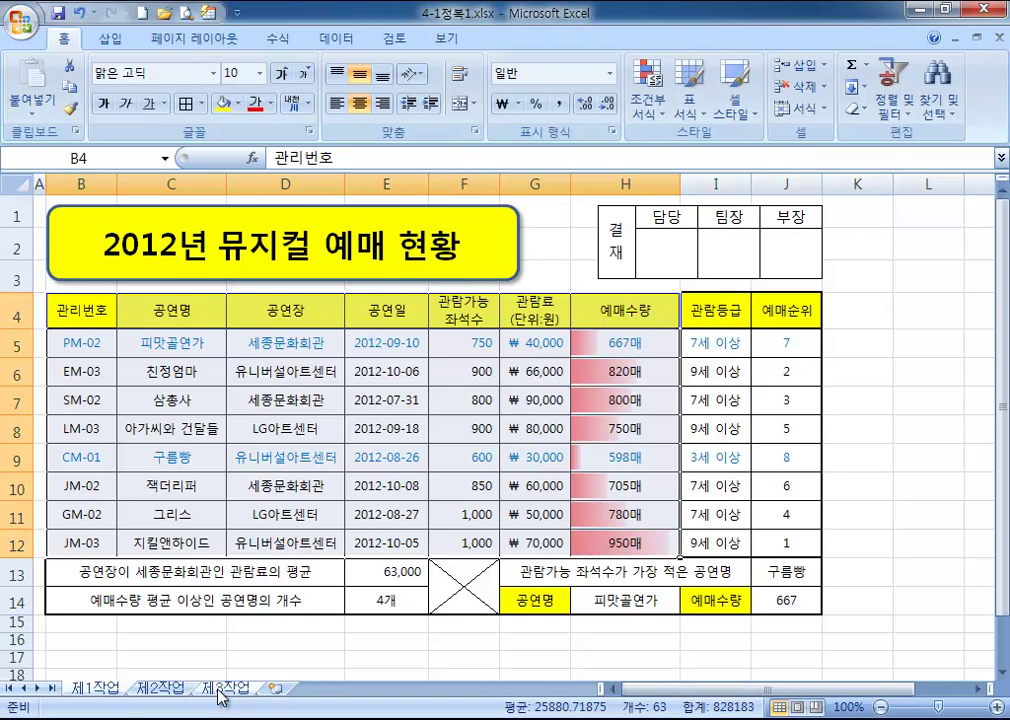
drag(95, 310, 609, 540)
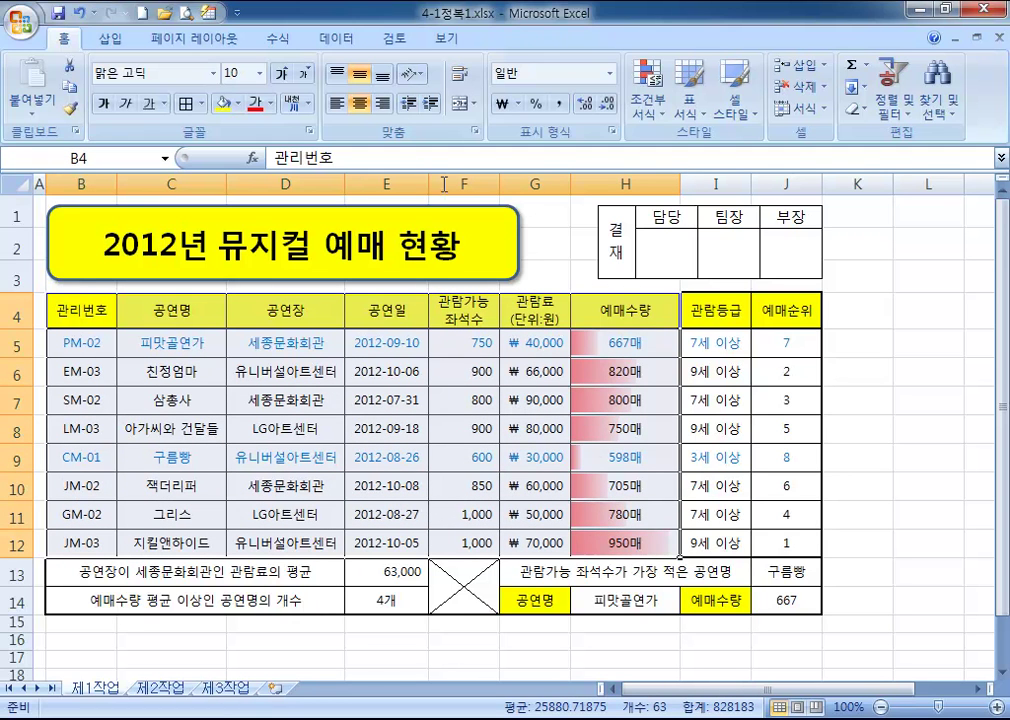
click(108, 37)
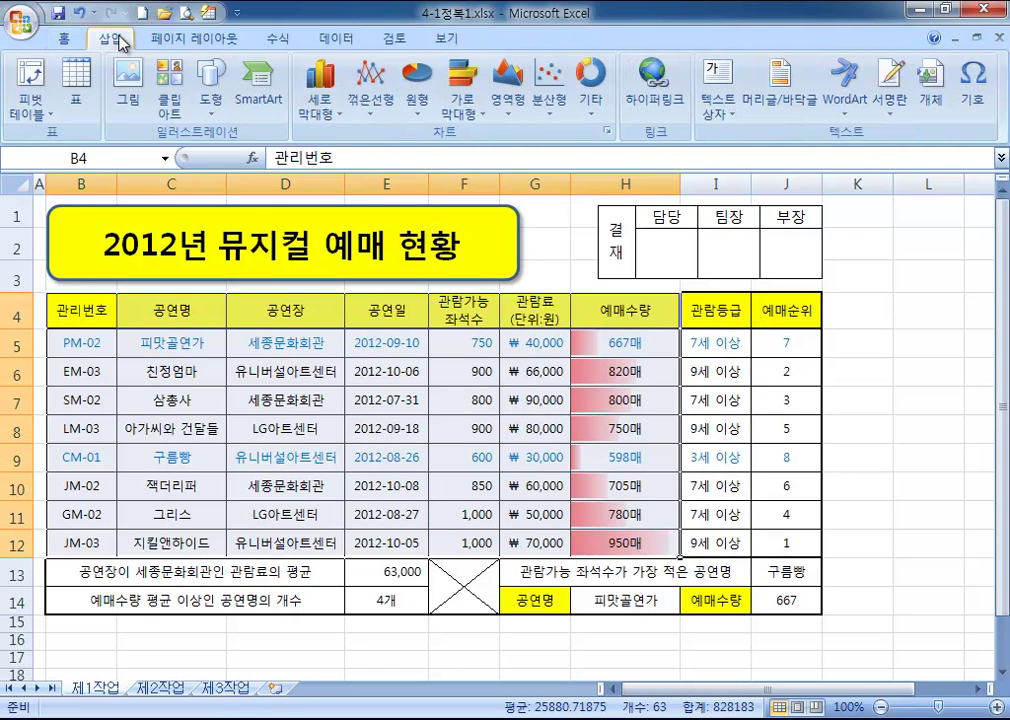
click(27, 80)
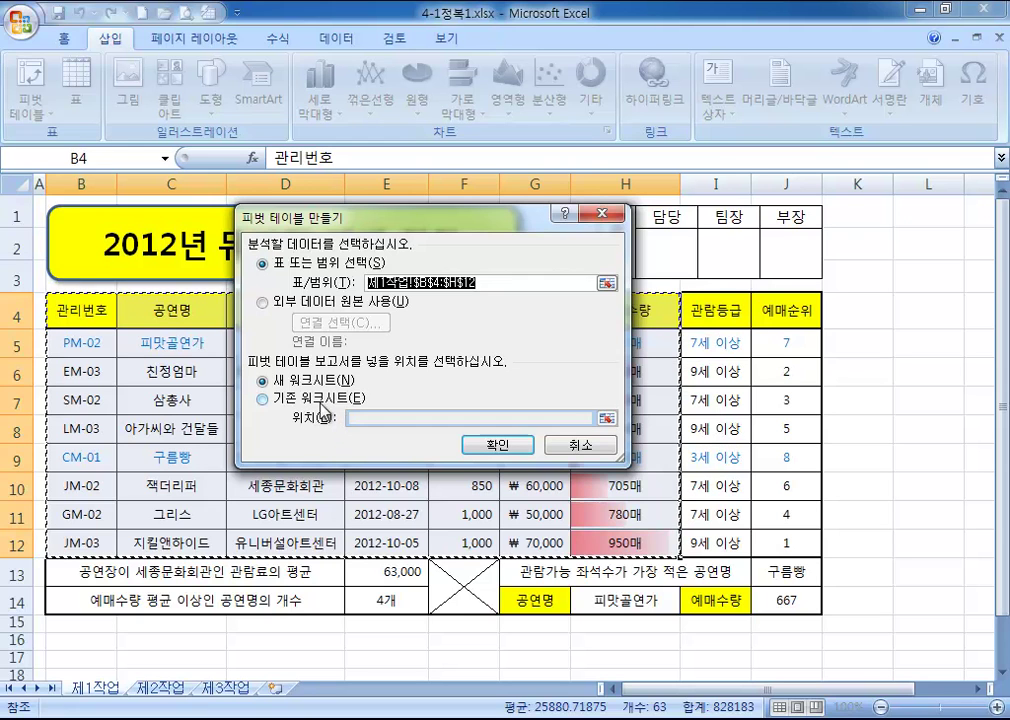
- Place the new pivot table on the existing 제3작업 worksheet at cell B2 and create it
click(322, 400)
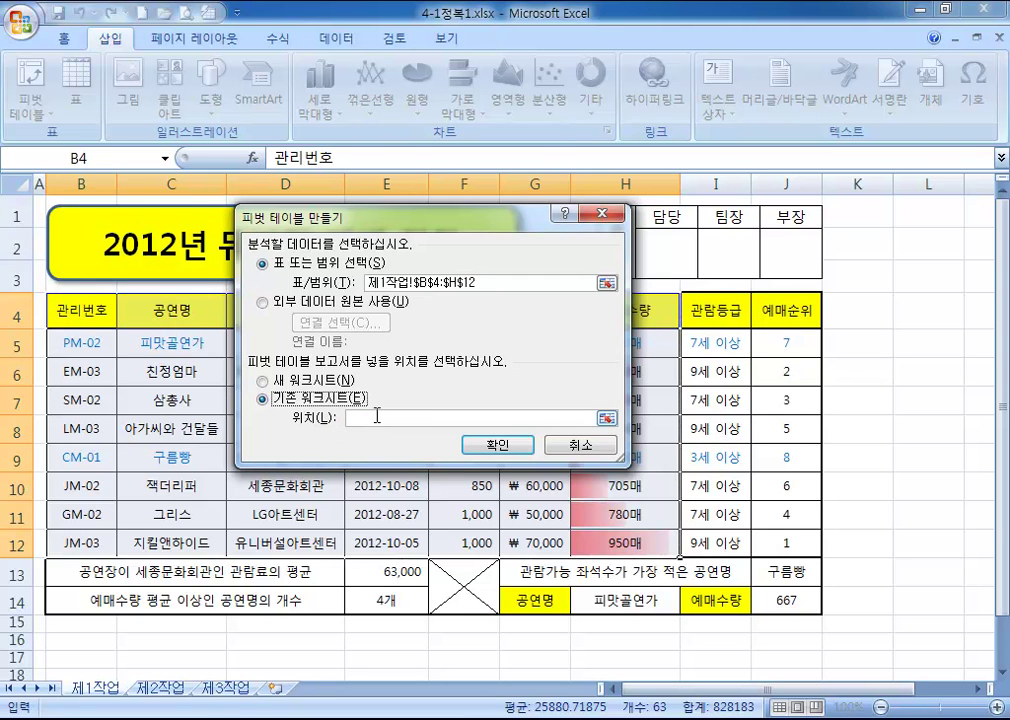
click(377, 415)
click(225, 688)
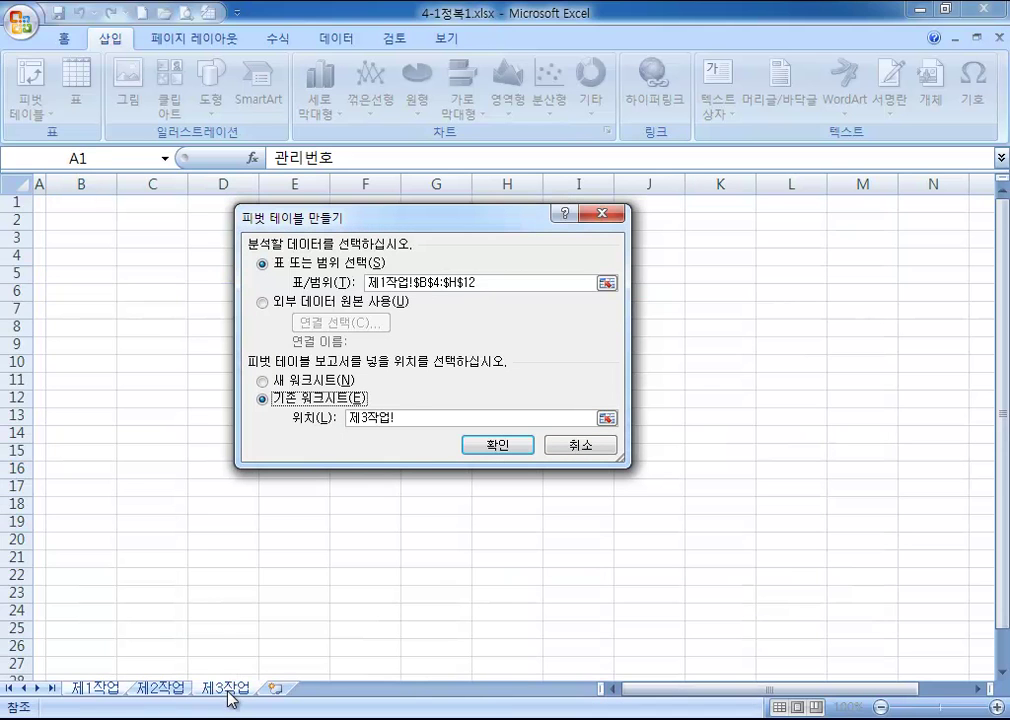
click(78, 222)
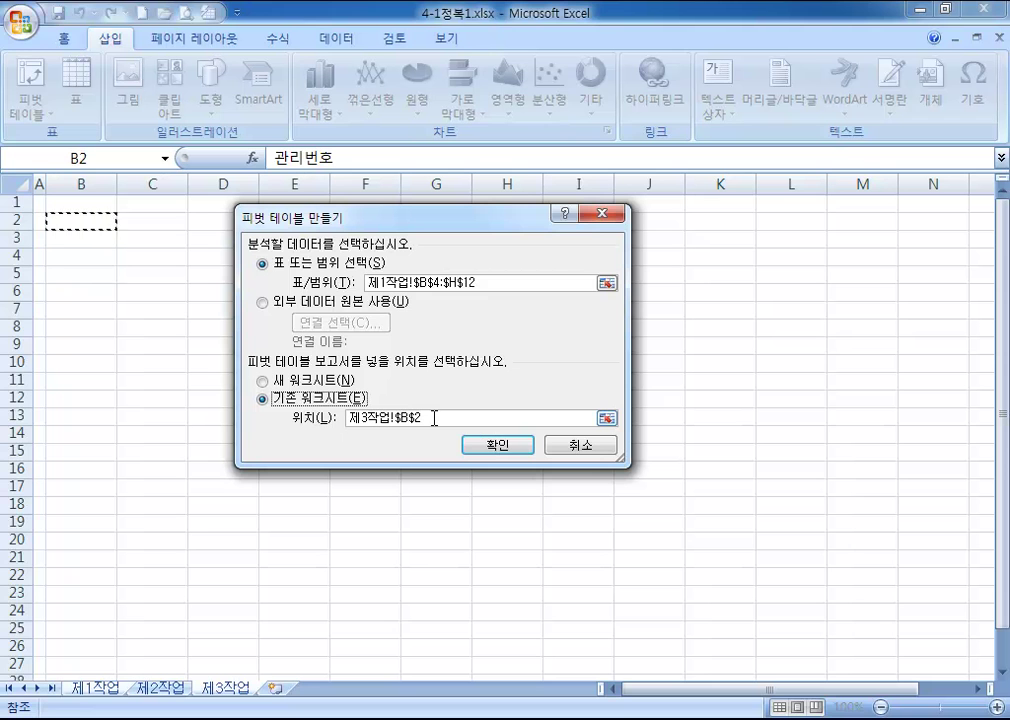
click(510, 449)
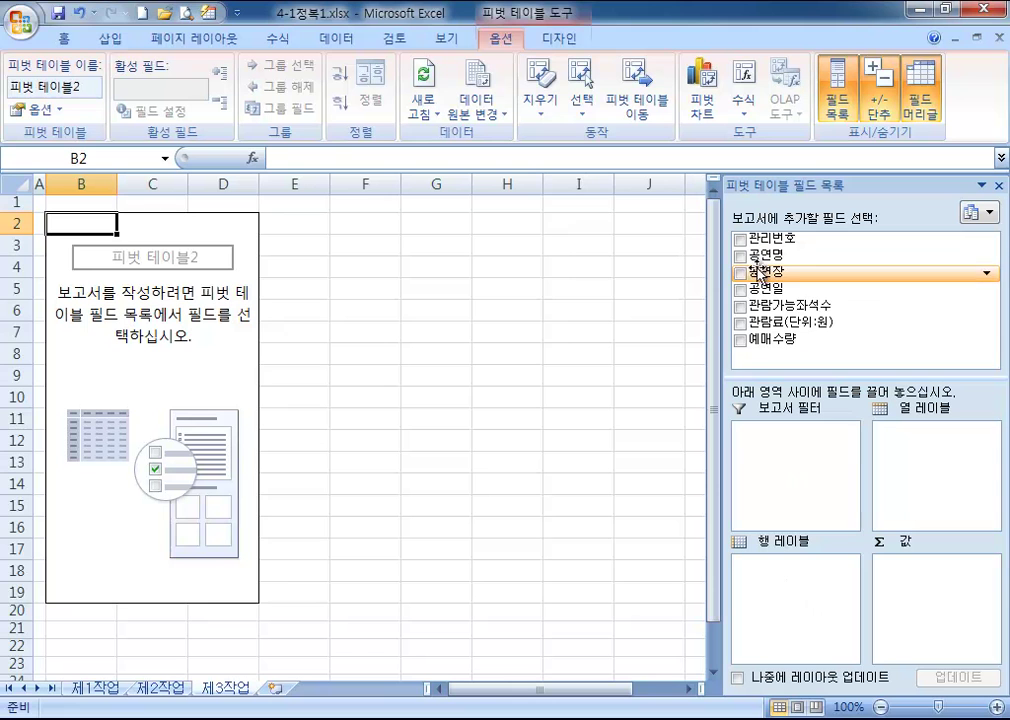
- Lay out the pivot table with 공연일 as rows, 공연장 as columns, and 공연명 and 관람료(단위:원) as values, and widen the field list
drag(768, 292, 785, 590)
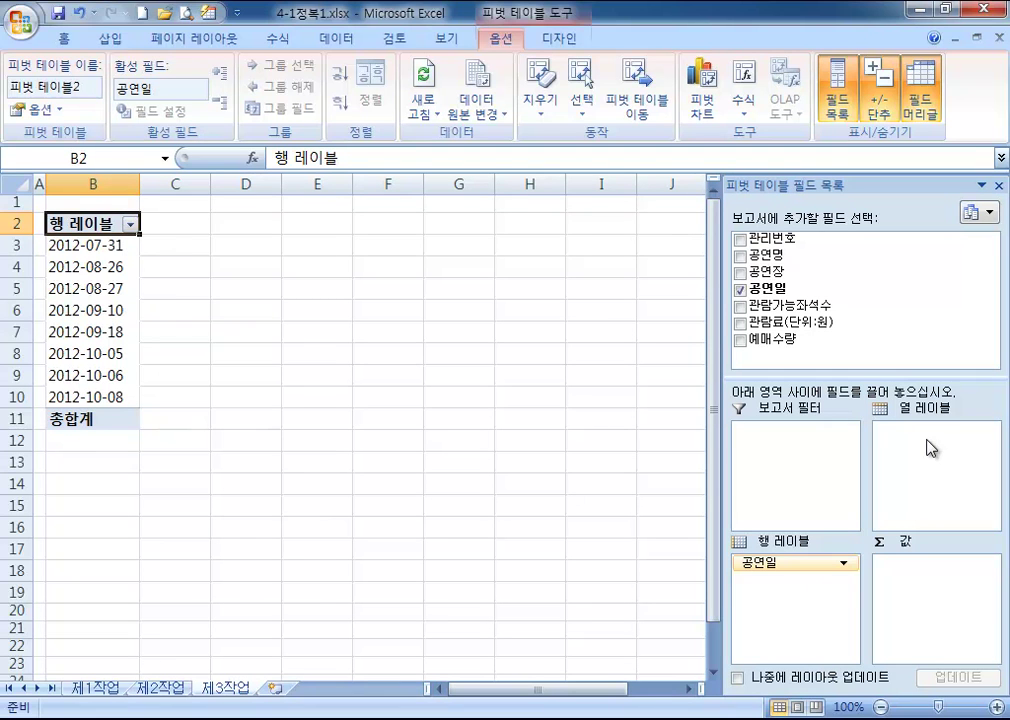
drag(766, 272, 907, 452)
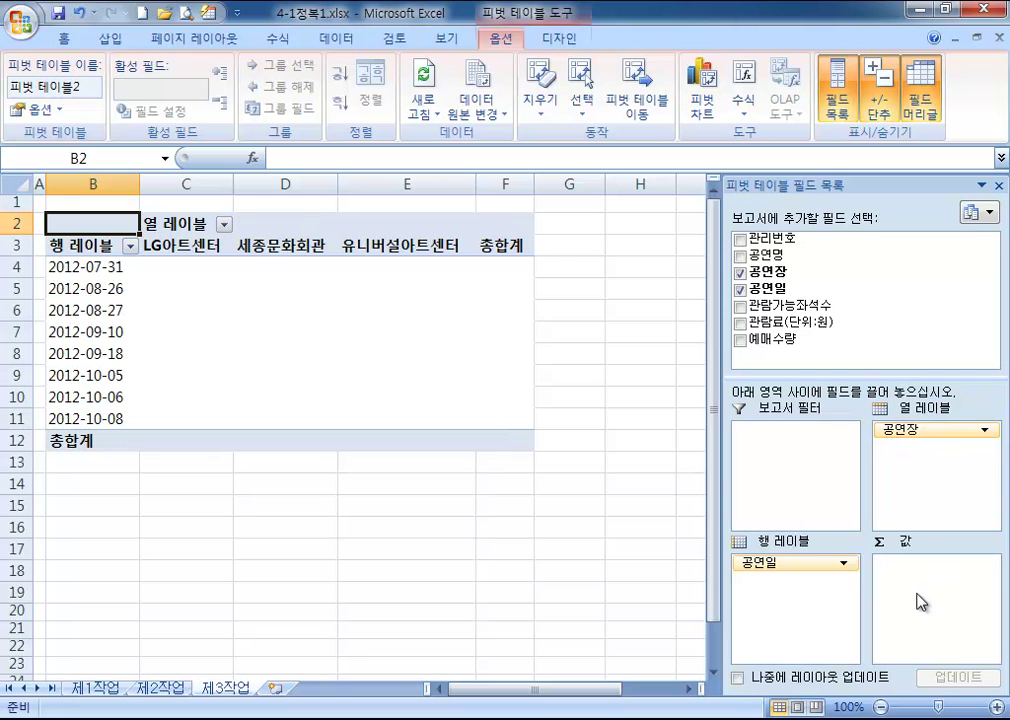
drag(770, 255, 928, 598)
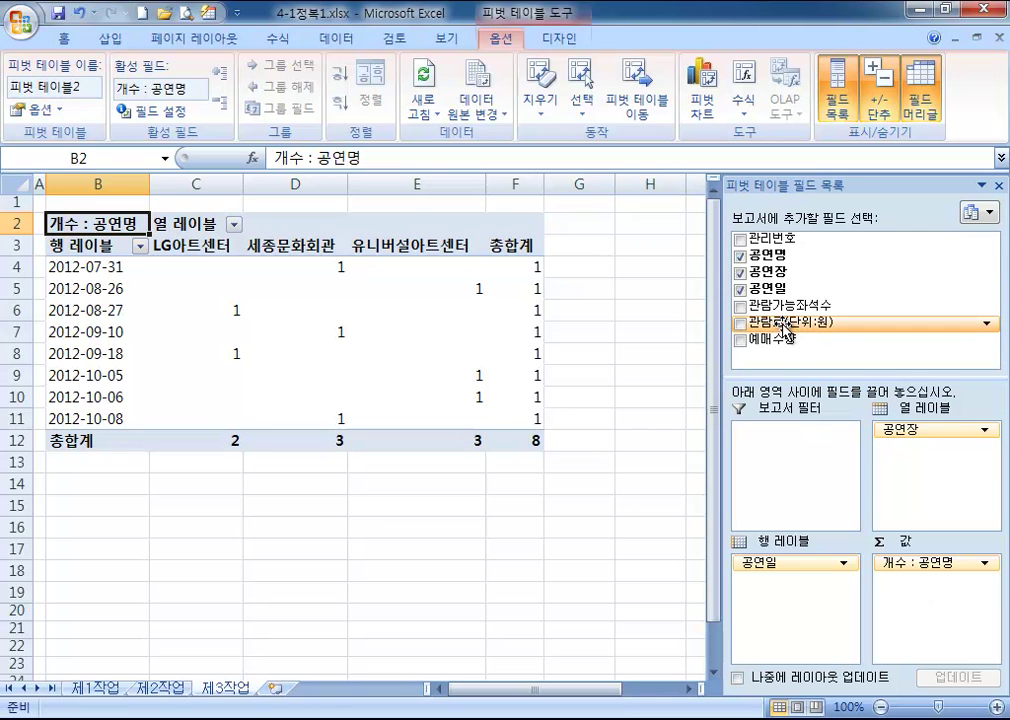
drag(787, 325, 905, 592)
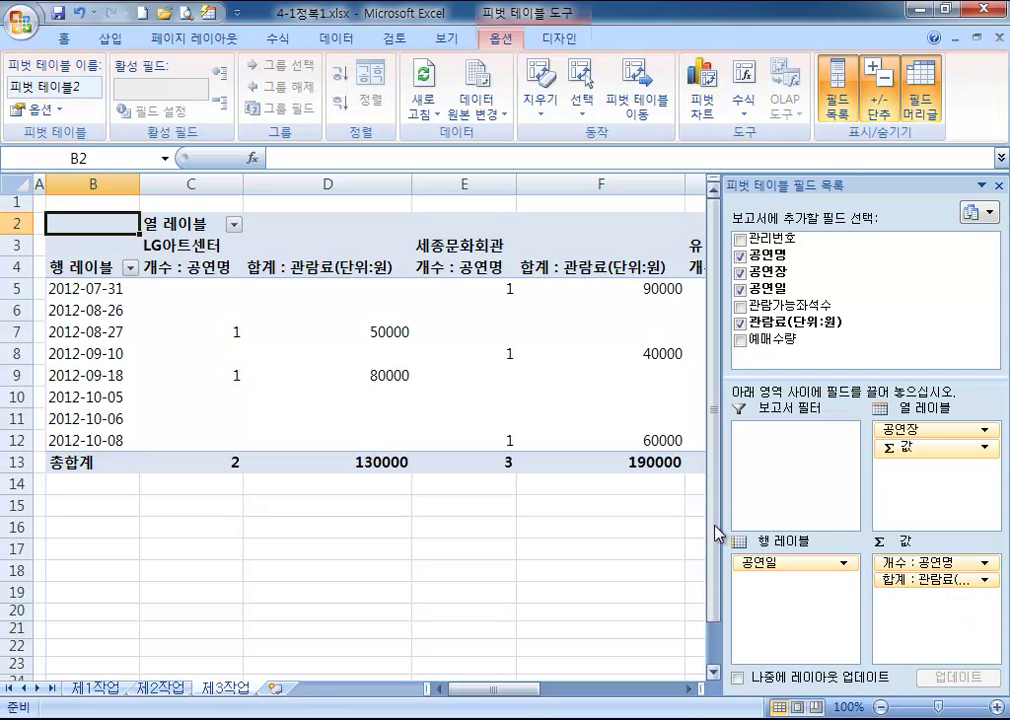
drag(719, 525, 657, 512)
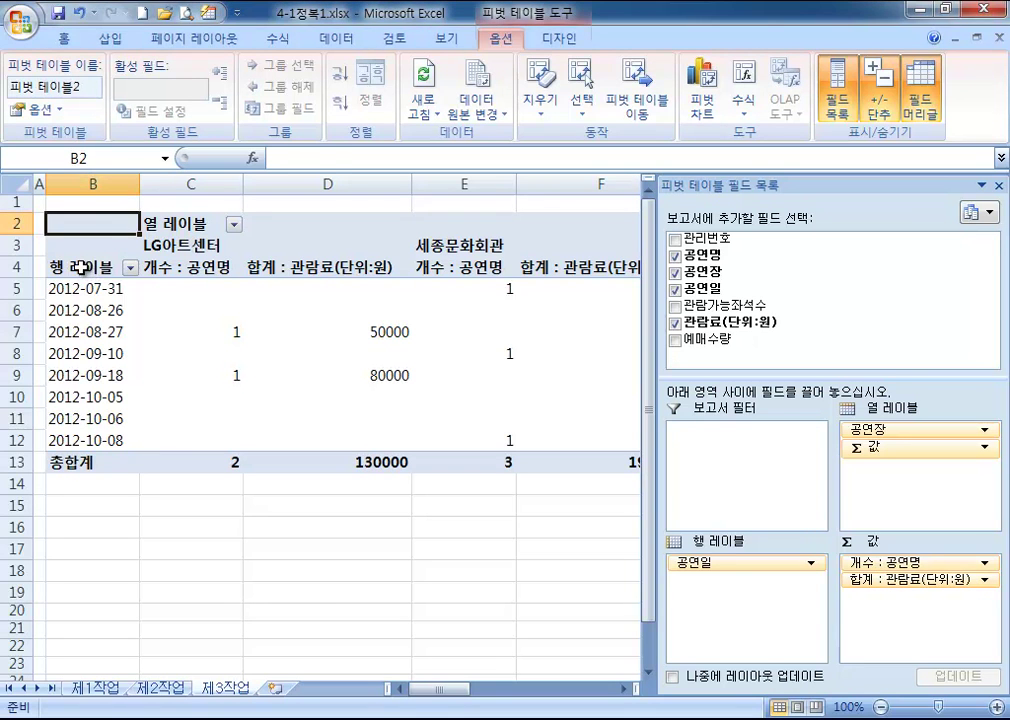
- Rename the pivot table's row label header to 공연일 and its column label header to 공연장
click(88, 268)
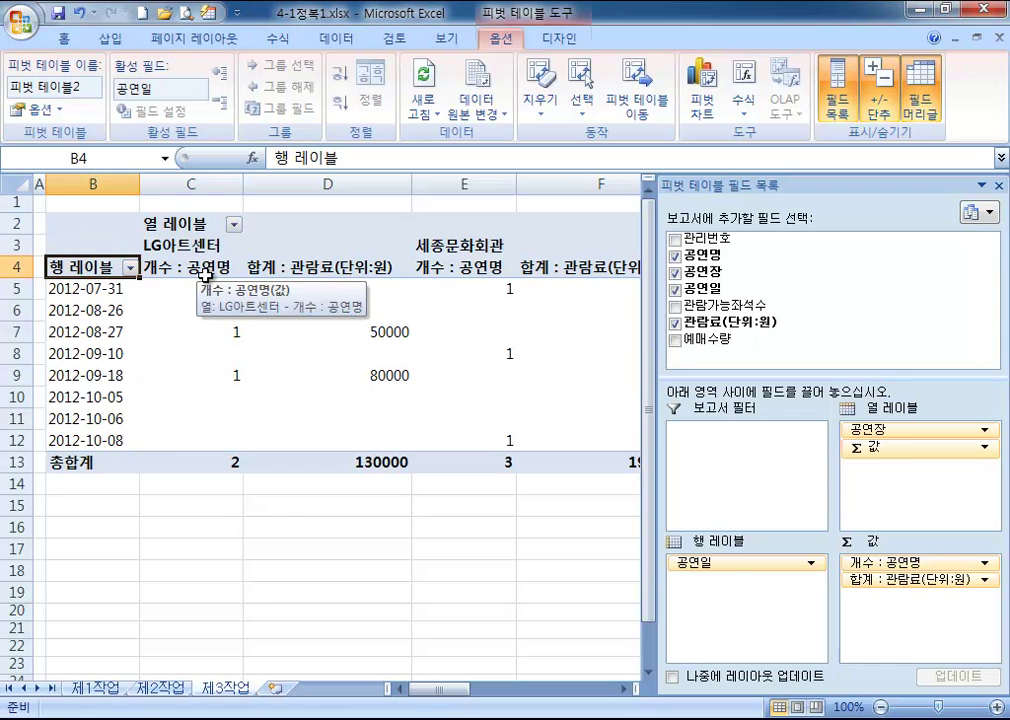
text(공여ㅅ)
key(BackSpace)
key(BackSpace)
text(연일)
key(Return)
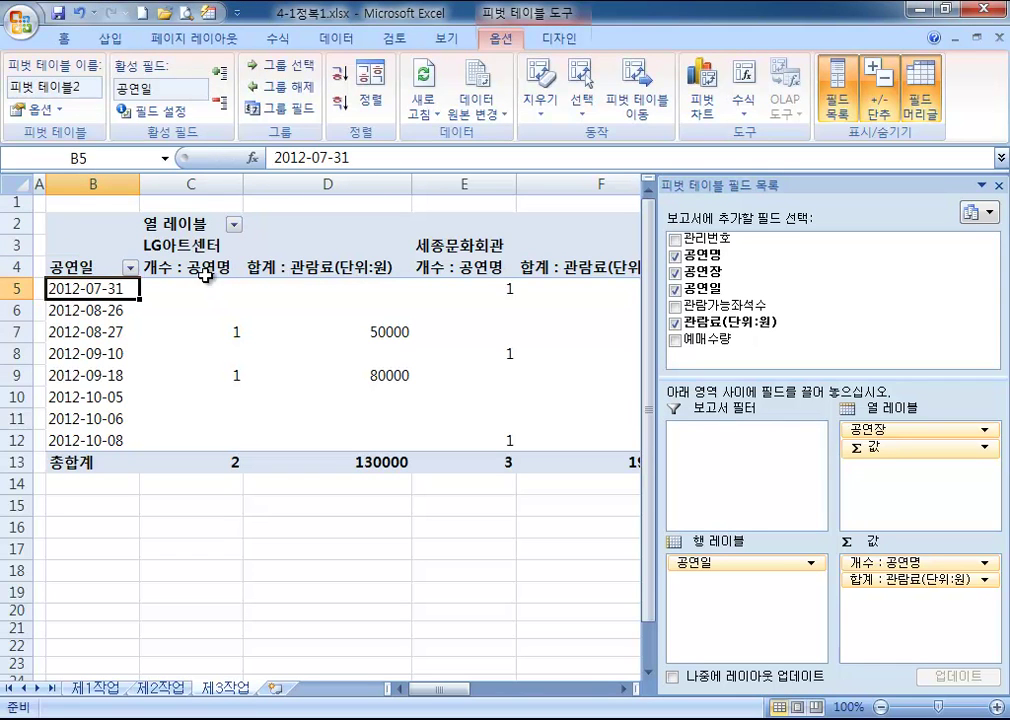
click(177, 223)
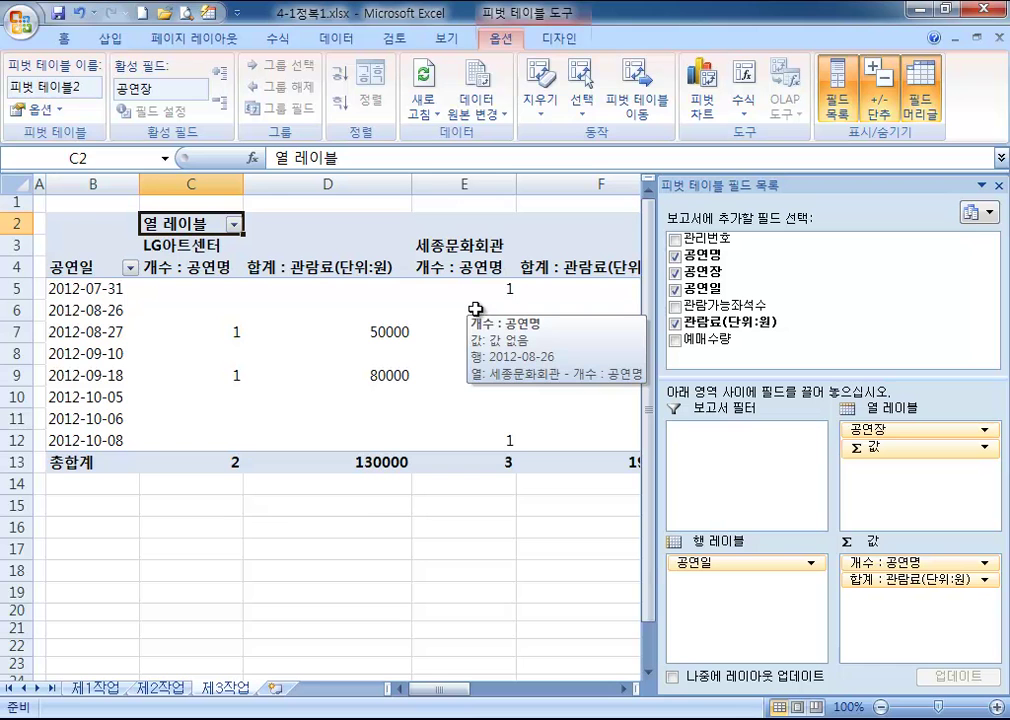
text(공연장)
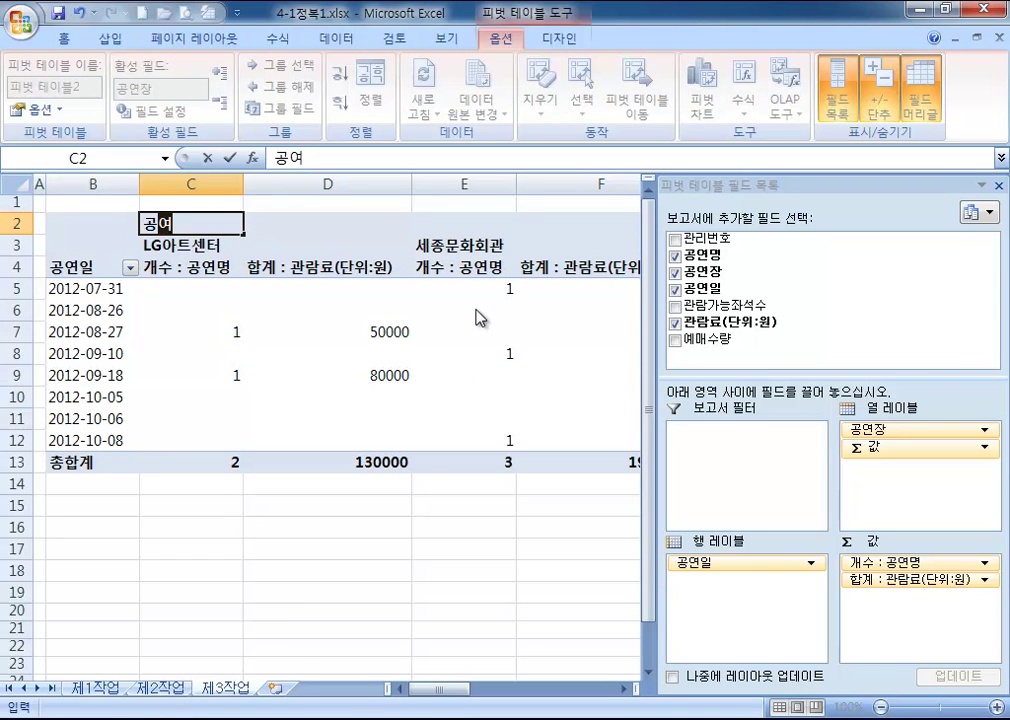
key(Return)
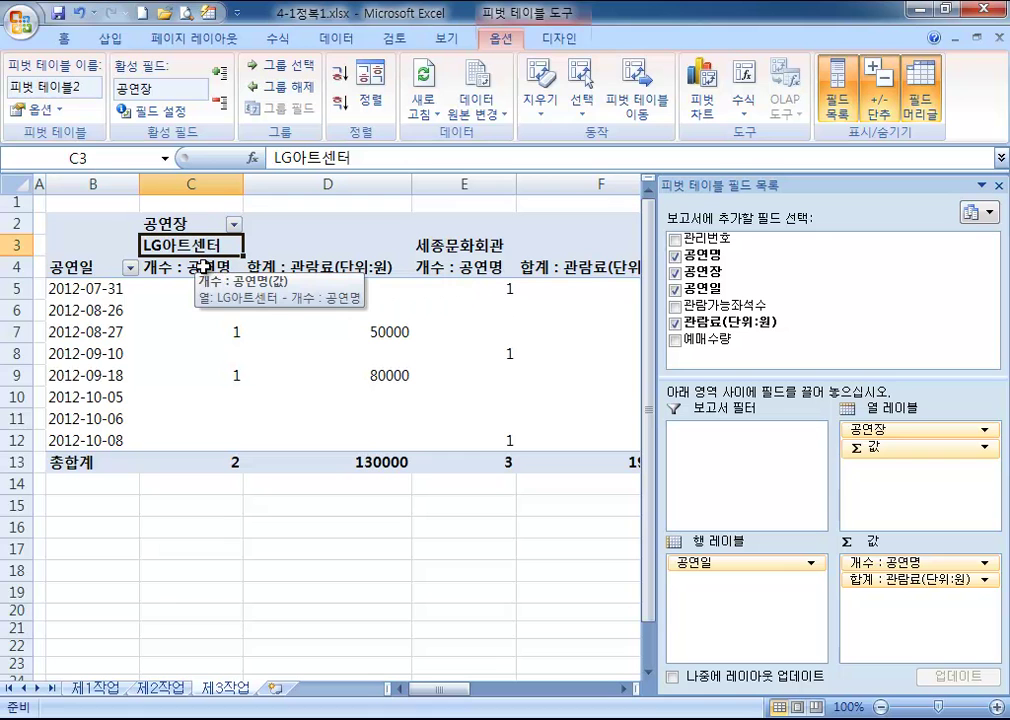
double_click(307, 265)
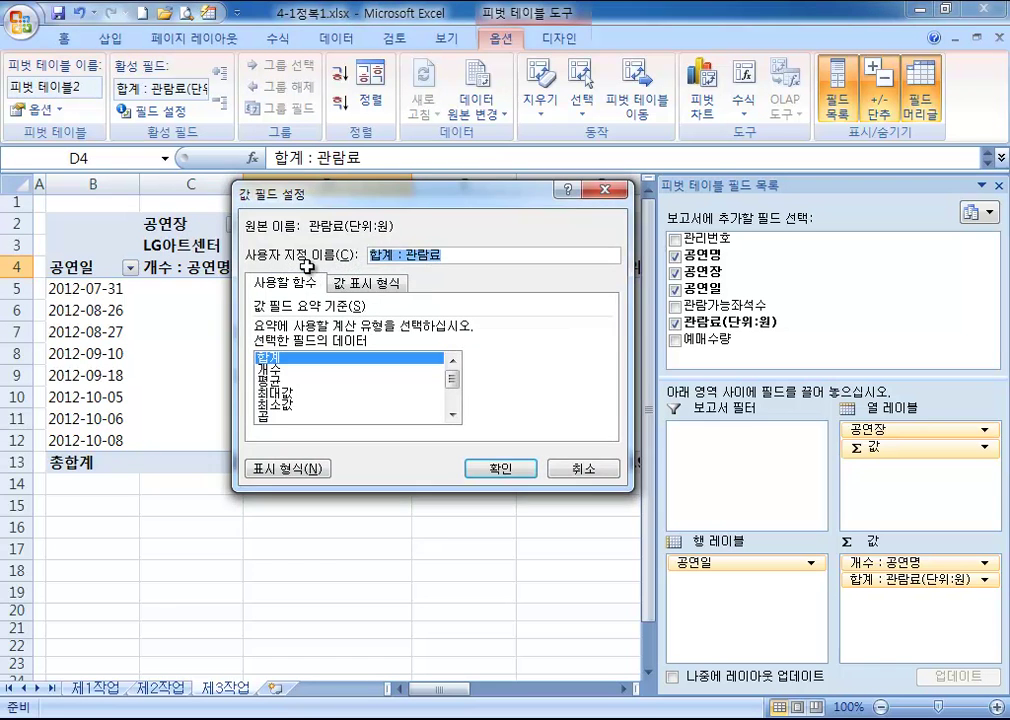
key(Escape)
right_click(305, 262)
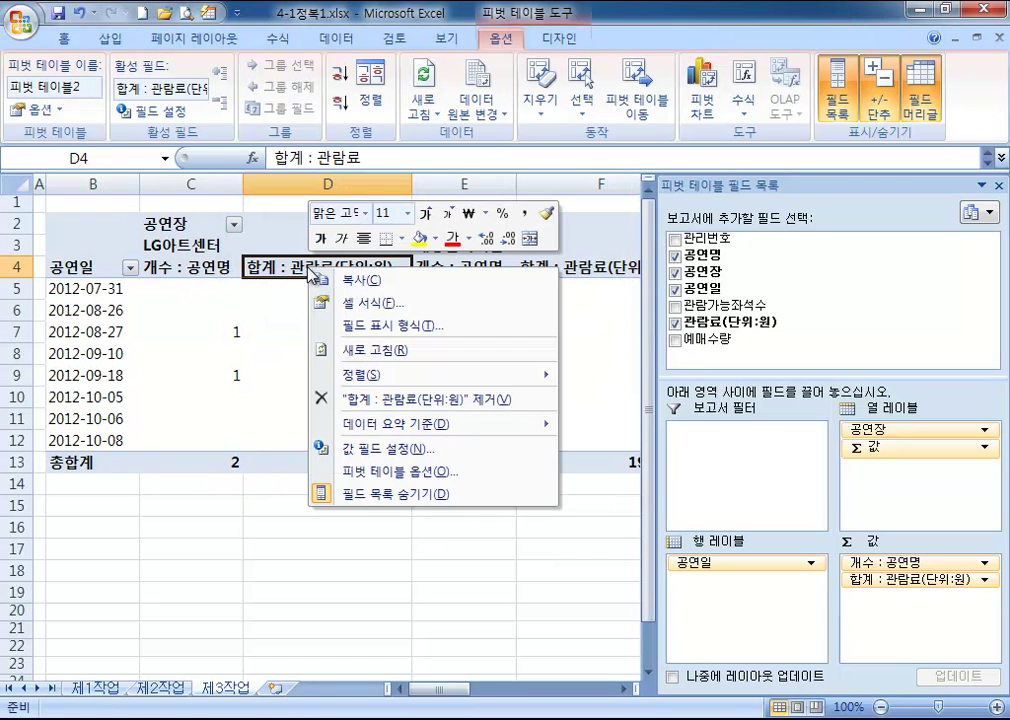
click(355, 455)
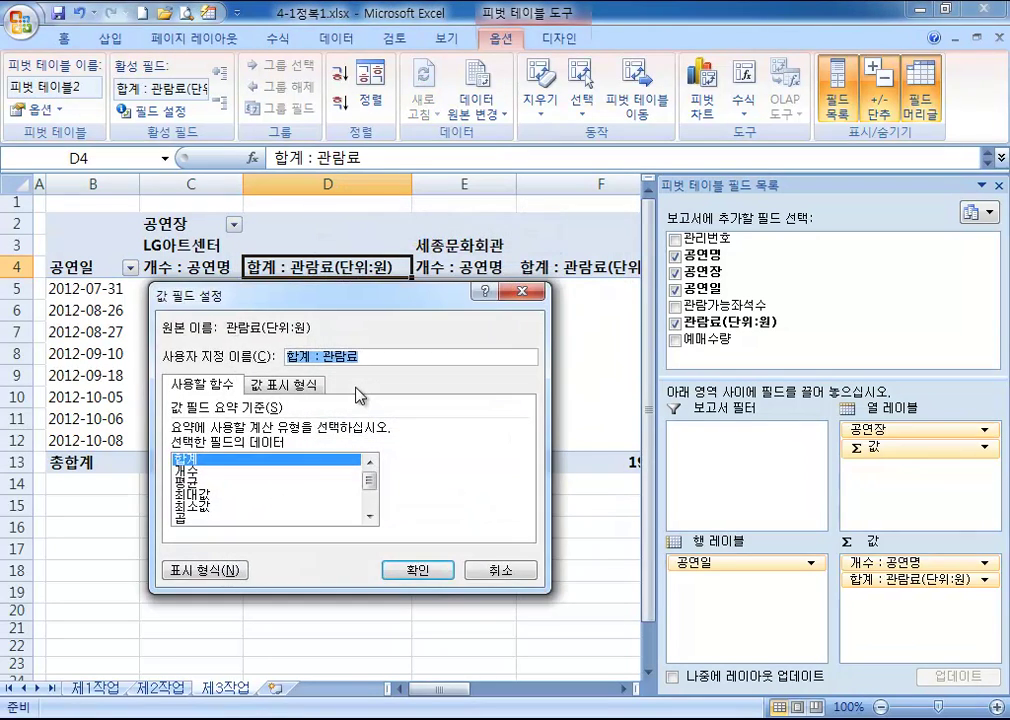
key(Return)
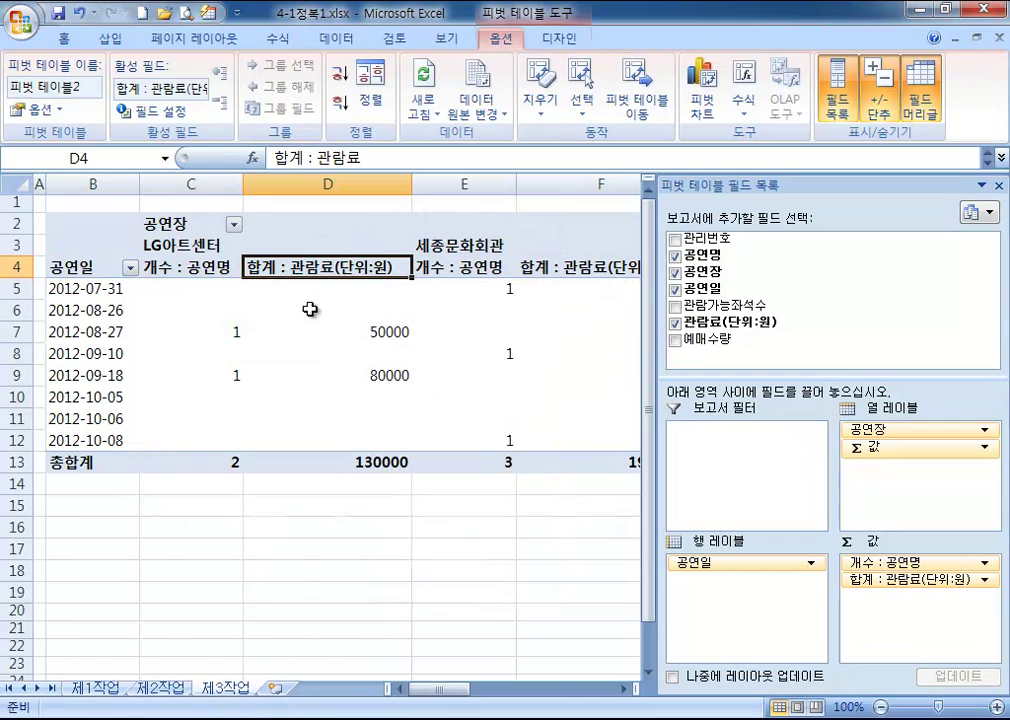
click(170, 122)
key(Escape)
- Summarize the 관람료(단위:원) value field by average and name it 평균 : 관람료(단위:원)
click(905, 580)
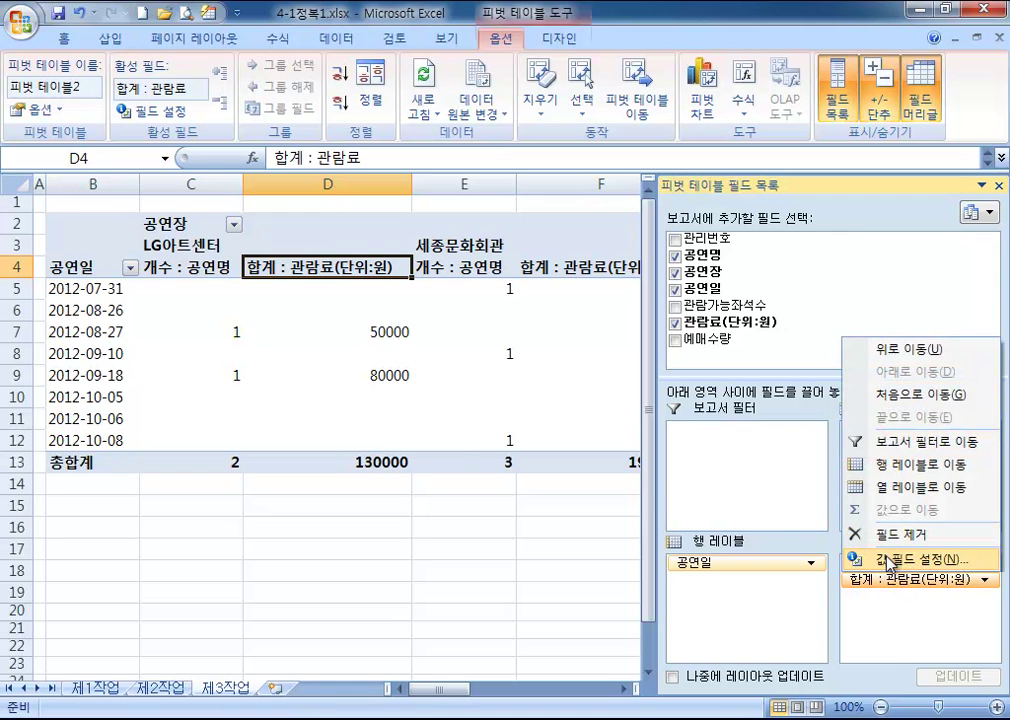
click(889, 560)
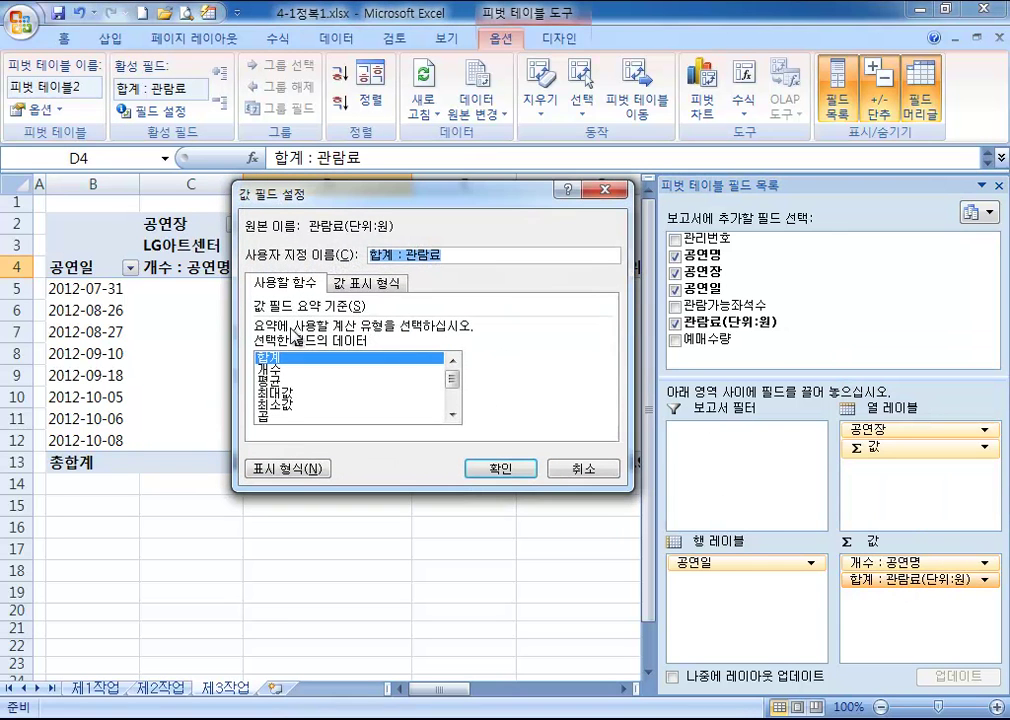
click(287, 381)
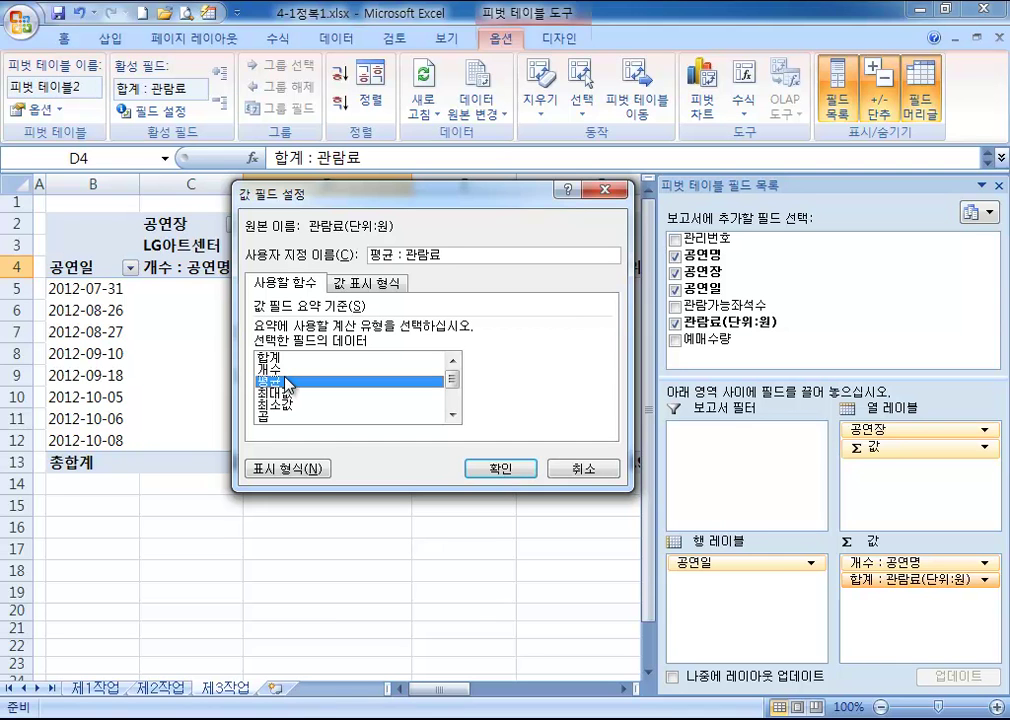
drag(300, 201, 212, 305)
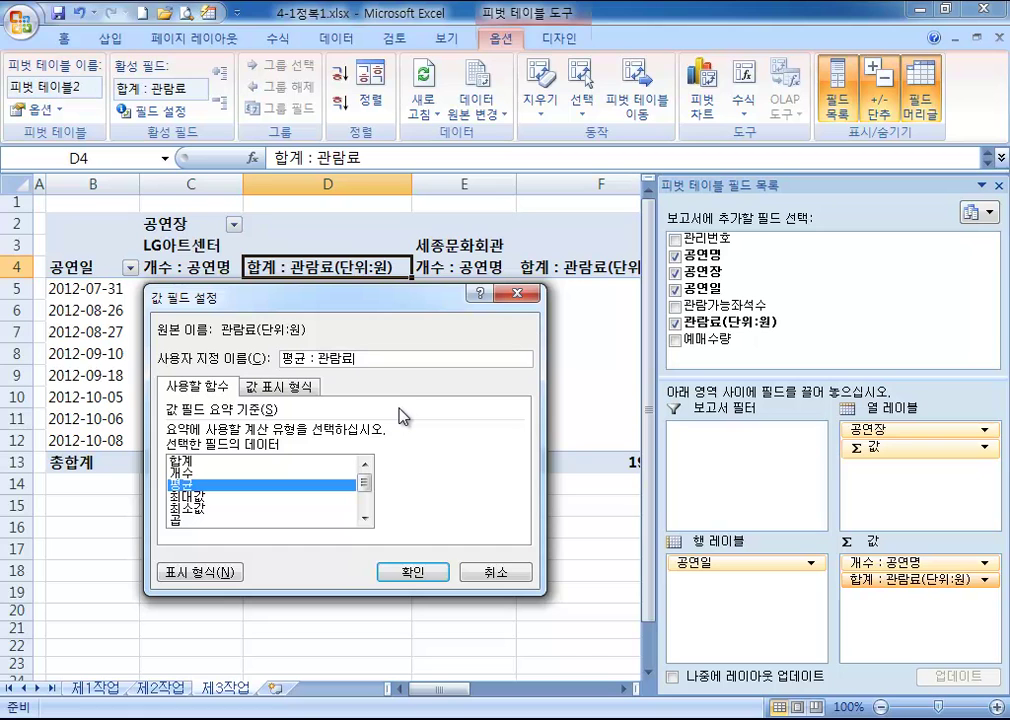
text((단위:원))
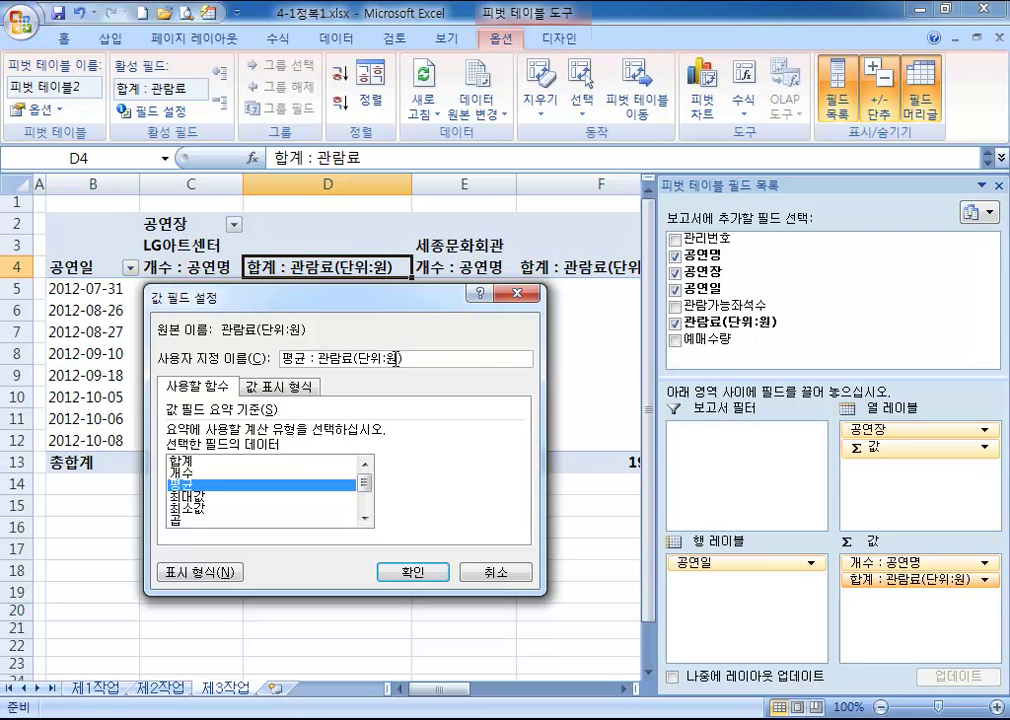
click(421, 567)
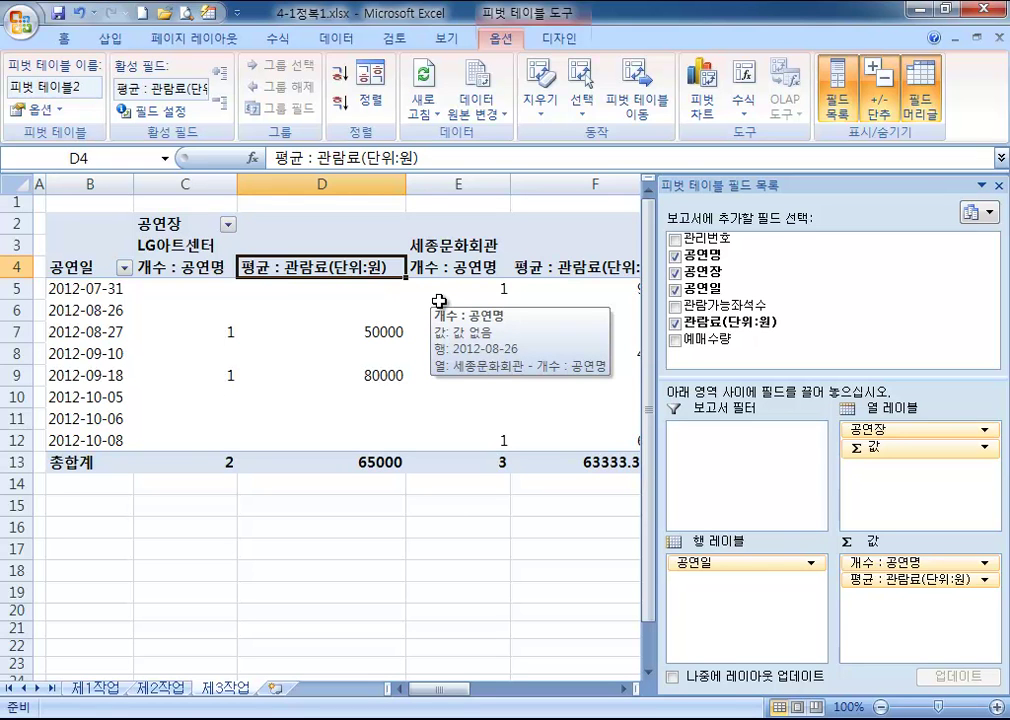
click(77, 292)
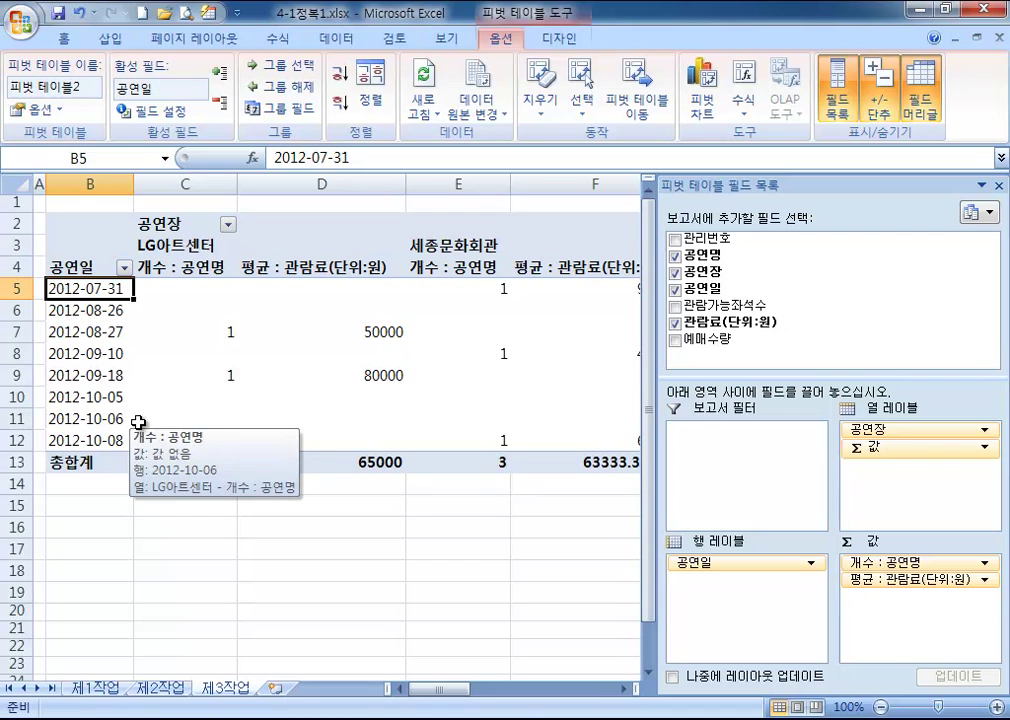
click(86, 336)
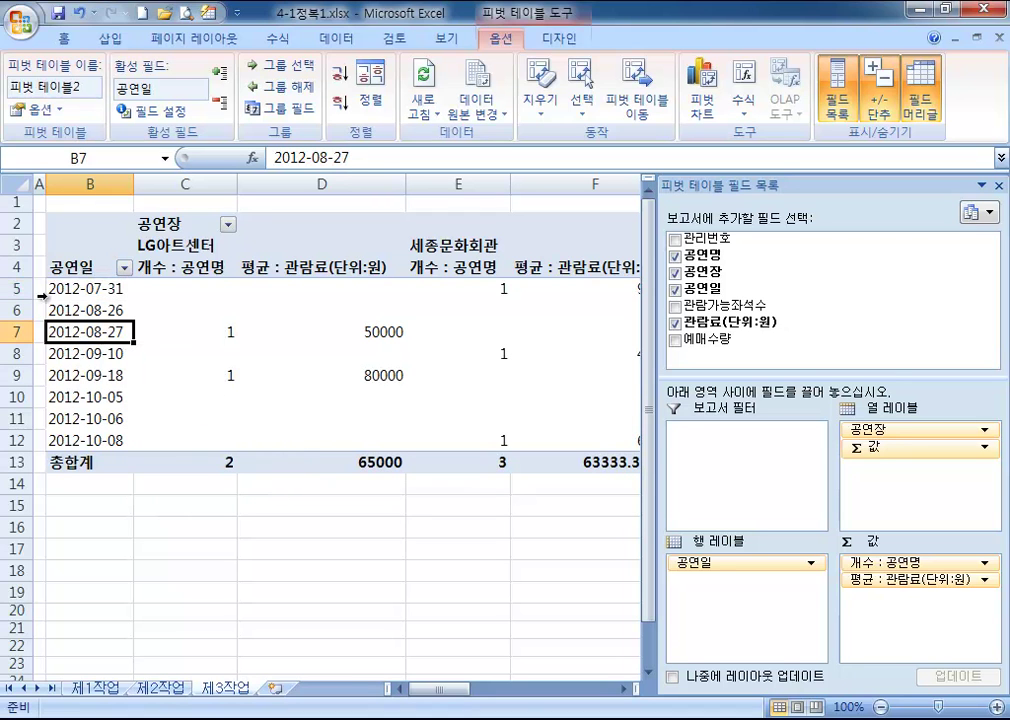
right_click(78, 331)
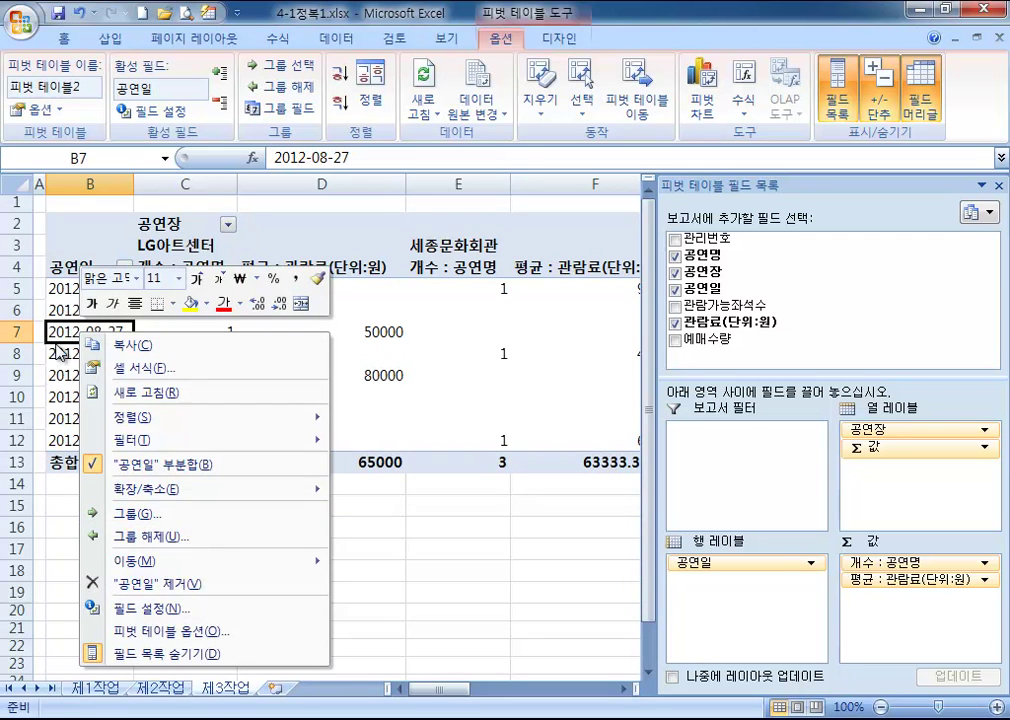
click(49, 279)
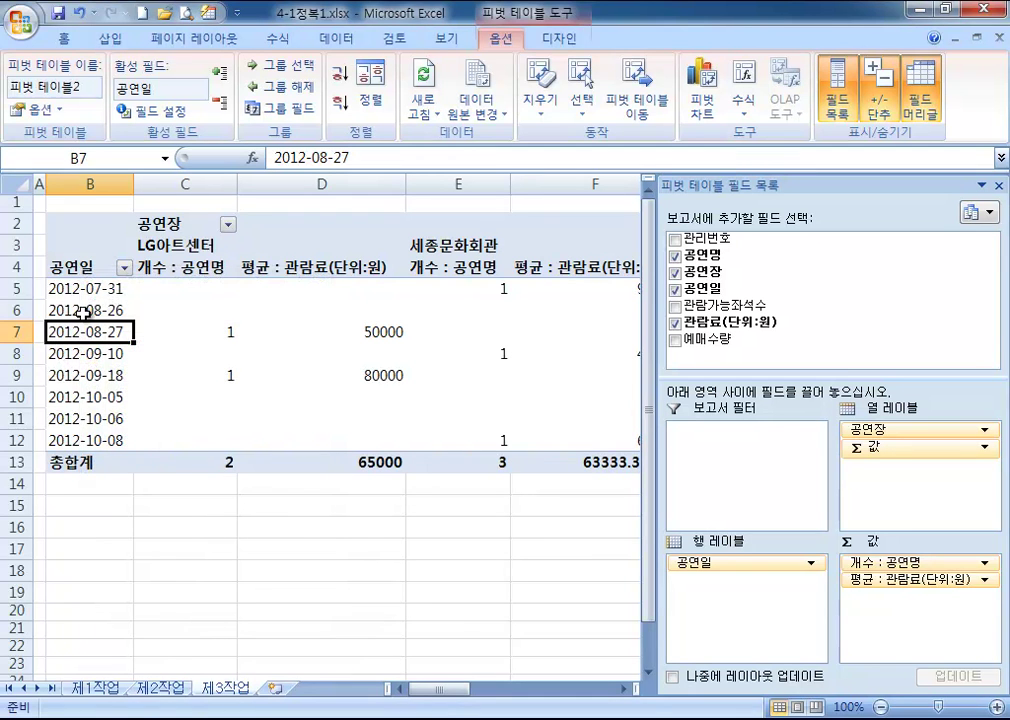
- Group the 공연일 row labels of the pivot table by month (월) only, keeping the automatic start and end dates
click(86, 310)
right_click(85, 311)
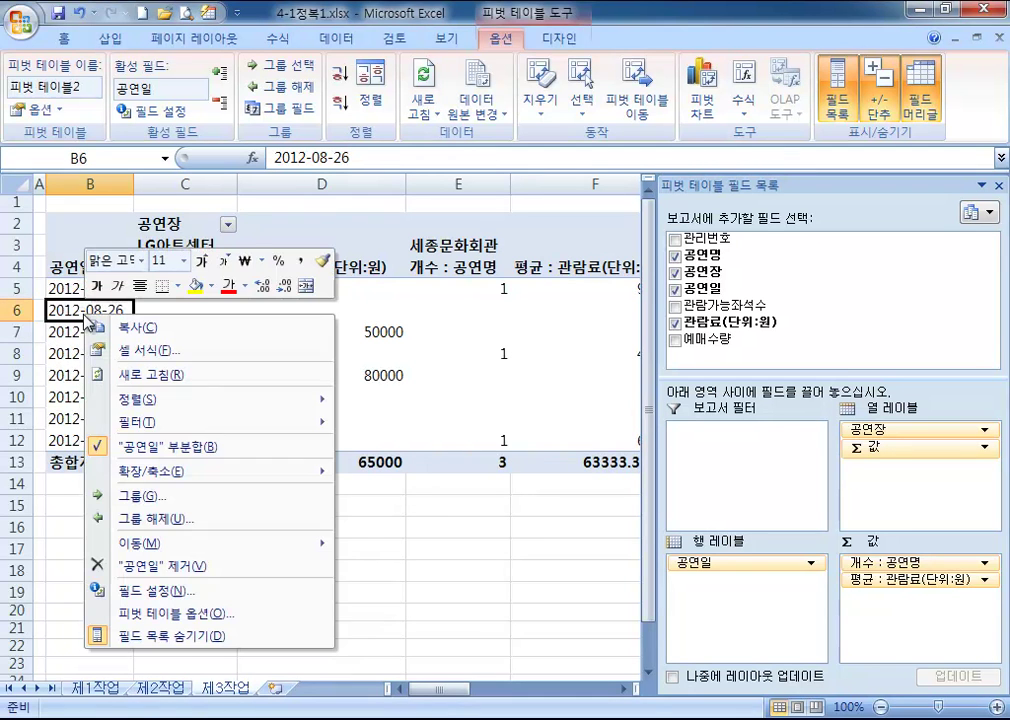
click(137, 494)
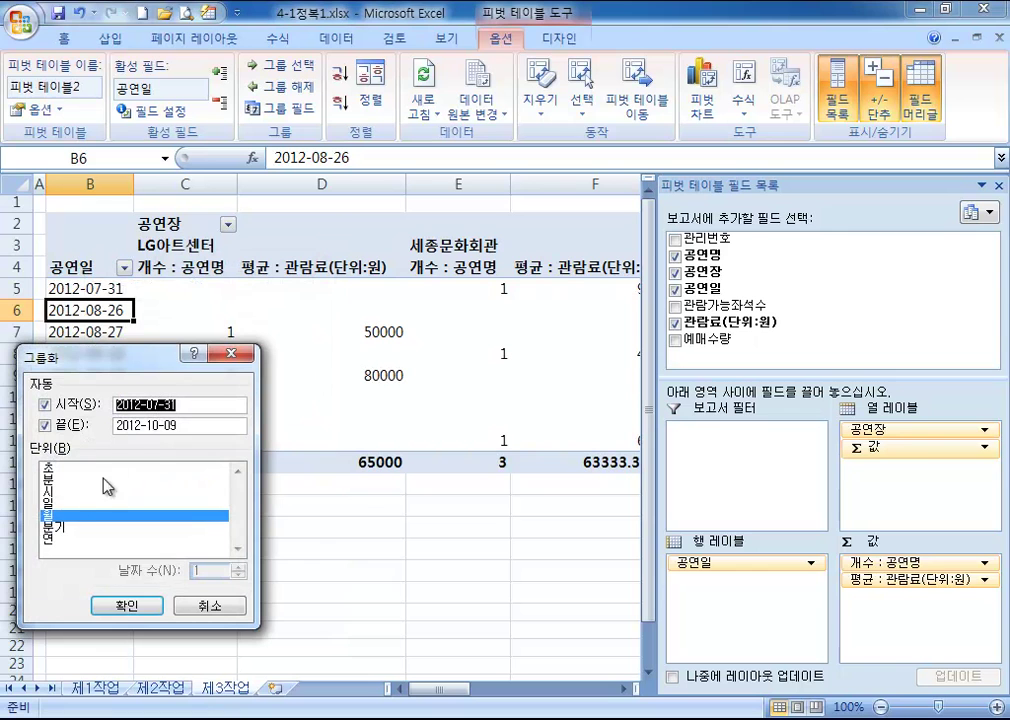
click(58, 516)
click(58, 516)
click(58, 516)
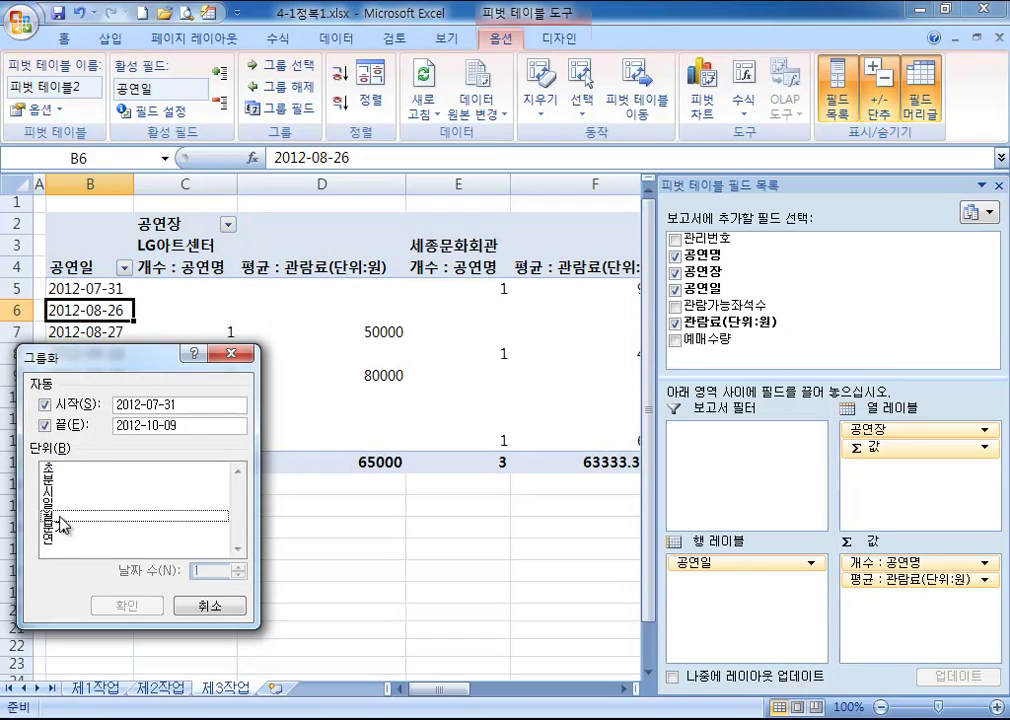
drag(86, 362, 280, 135)
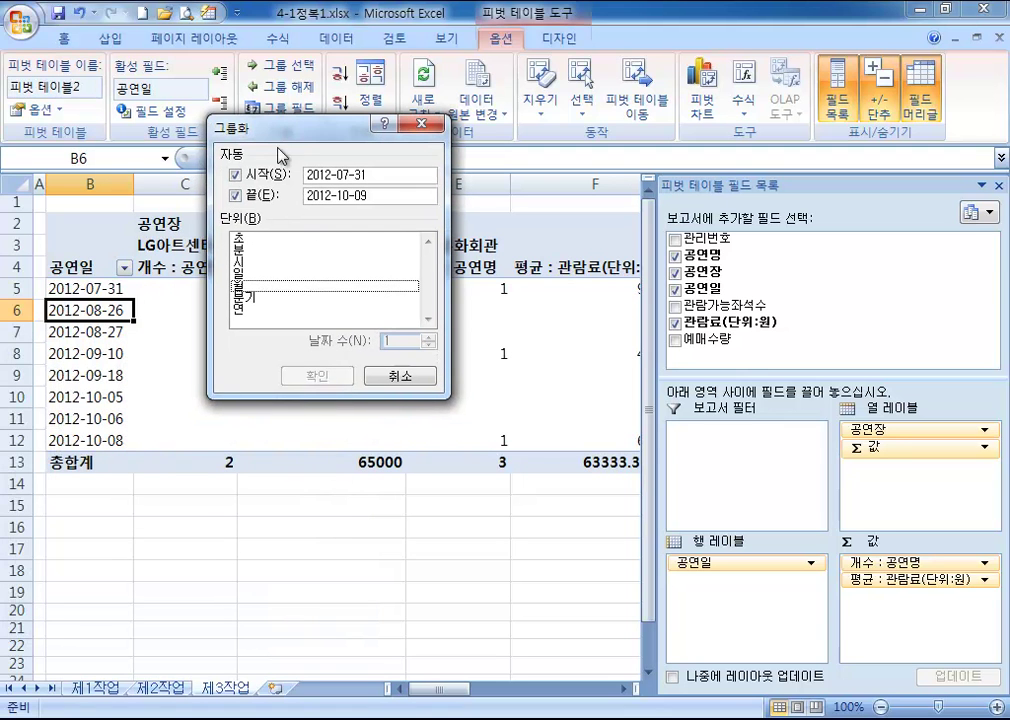
click(247, 290)
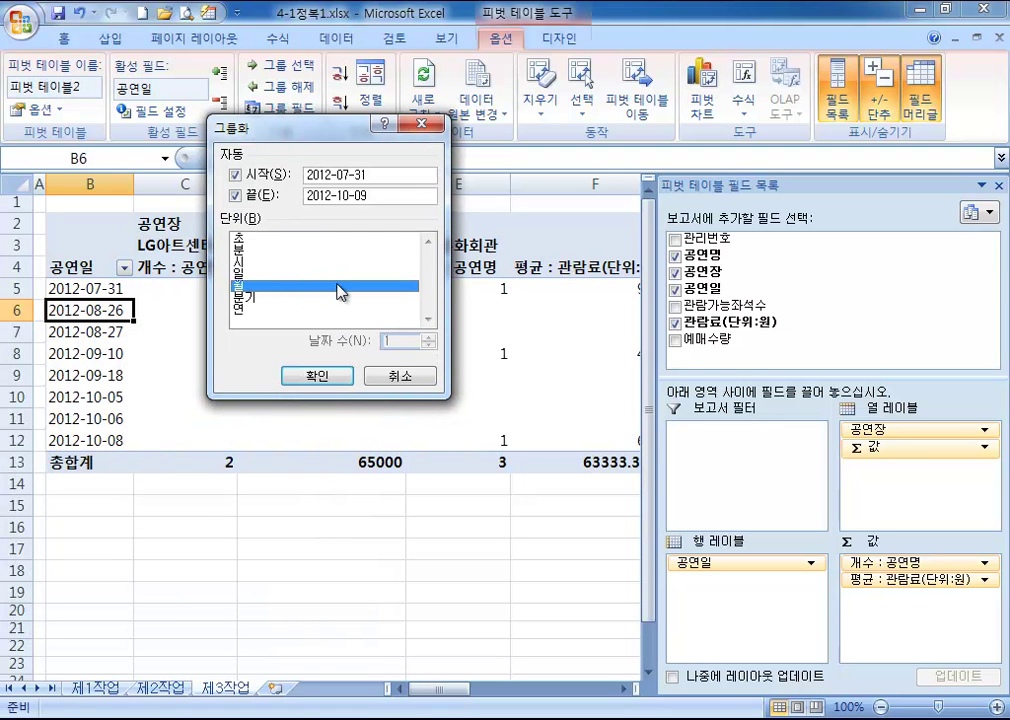
click(296, 376)
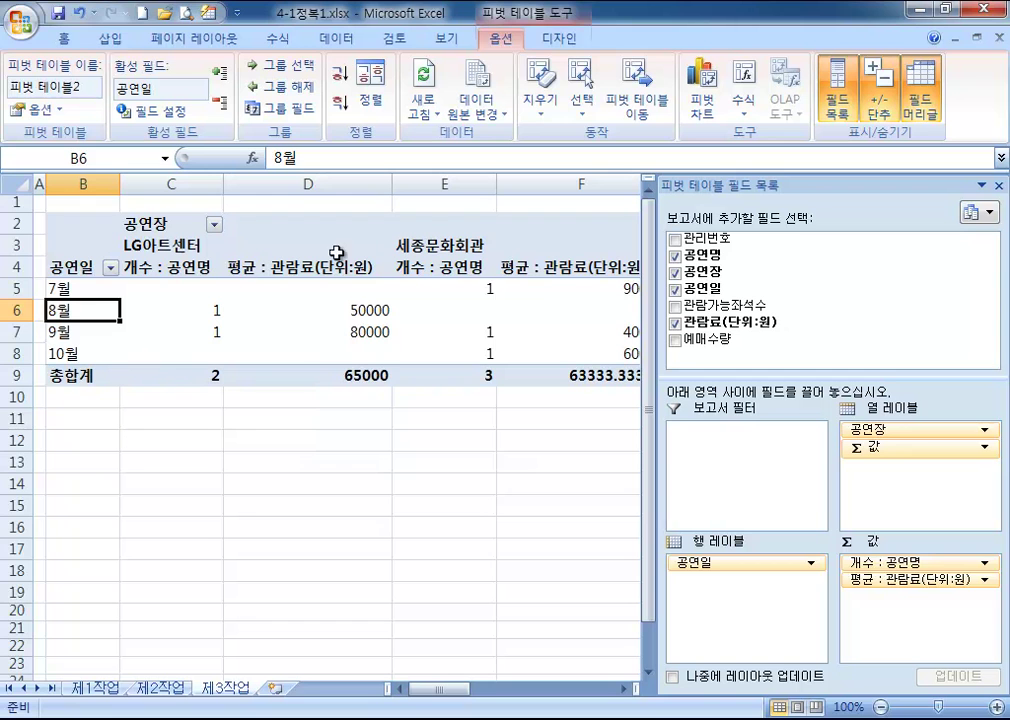
- Switch the sort order of the 공연장 column labels between descending and ascending twice, ending in ascending order
click(428, 245)
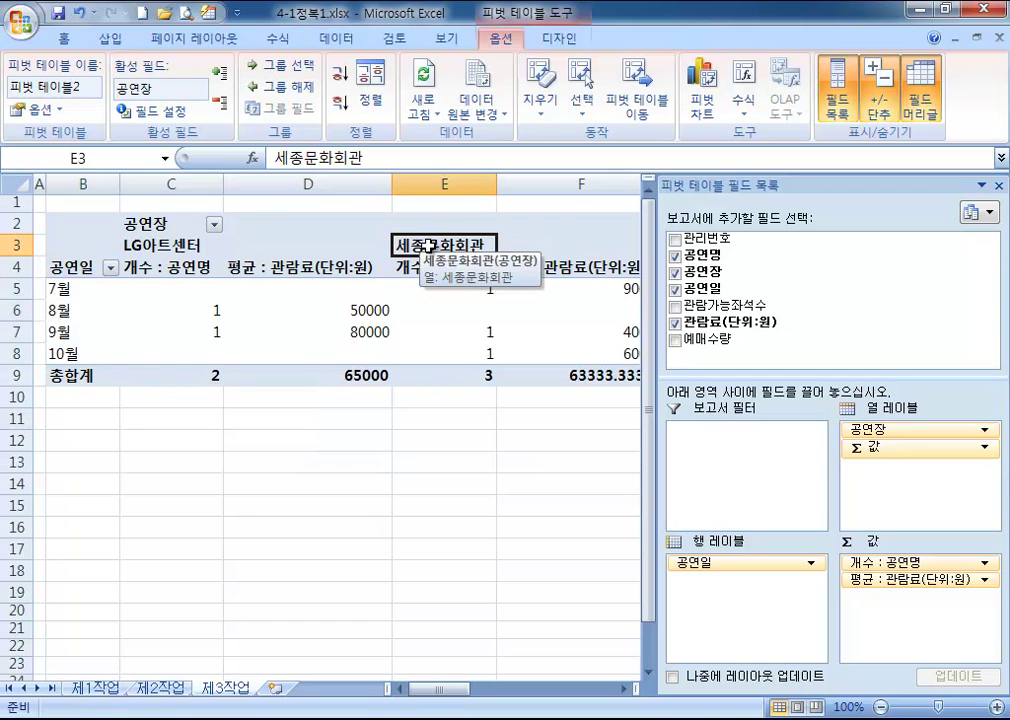
click(160, 243)
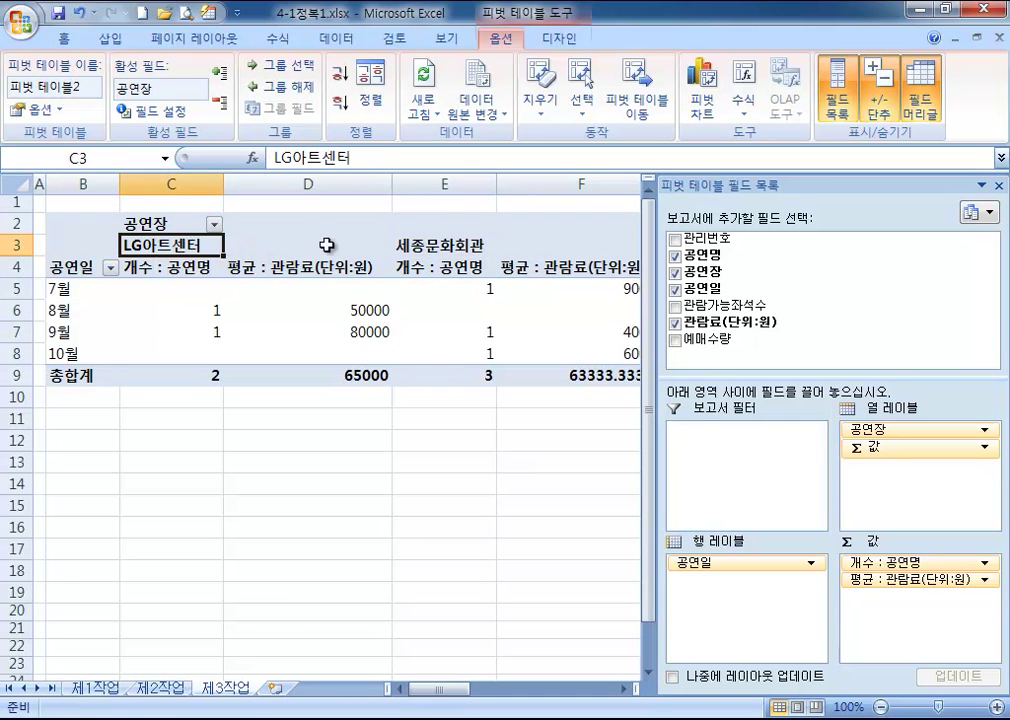
click(428, 248)
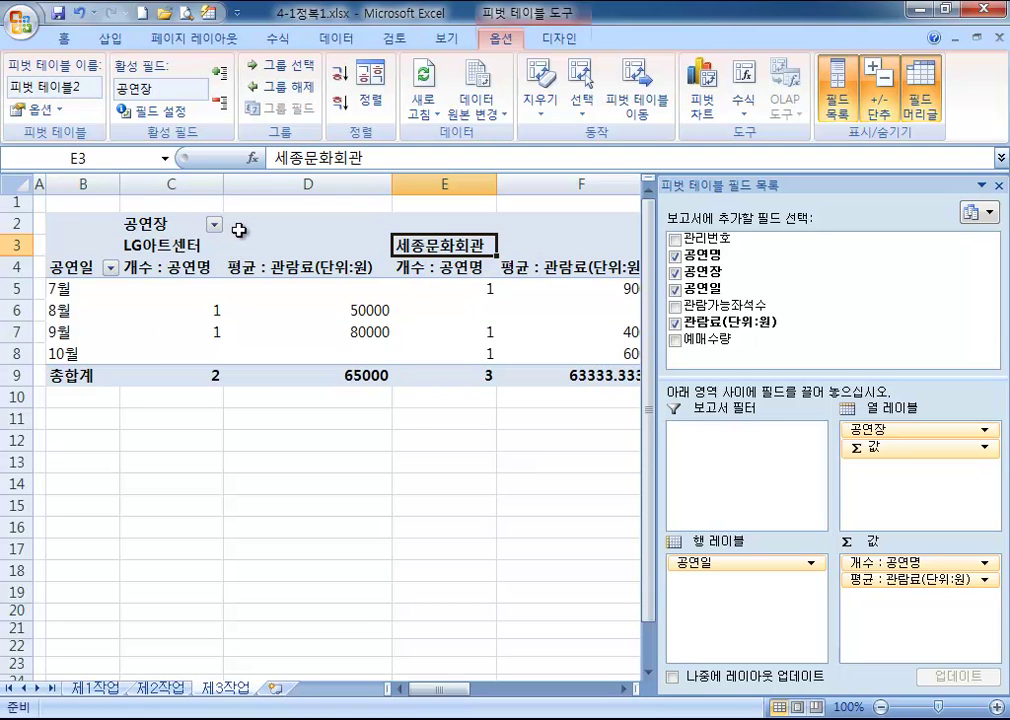
click(341, 103)
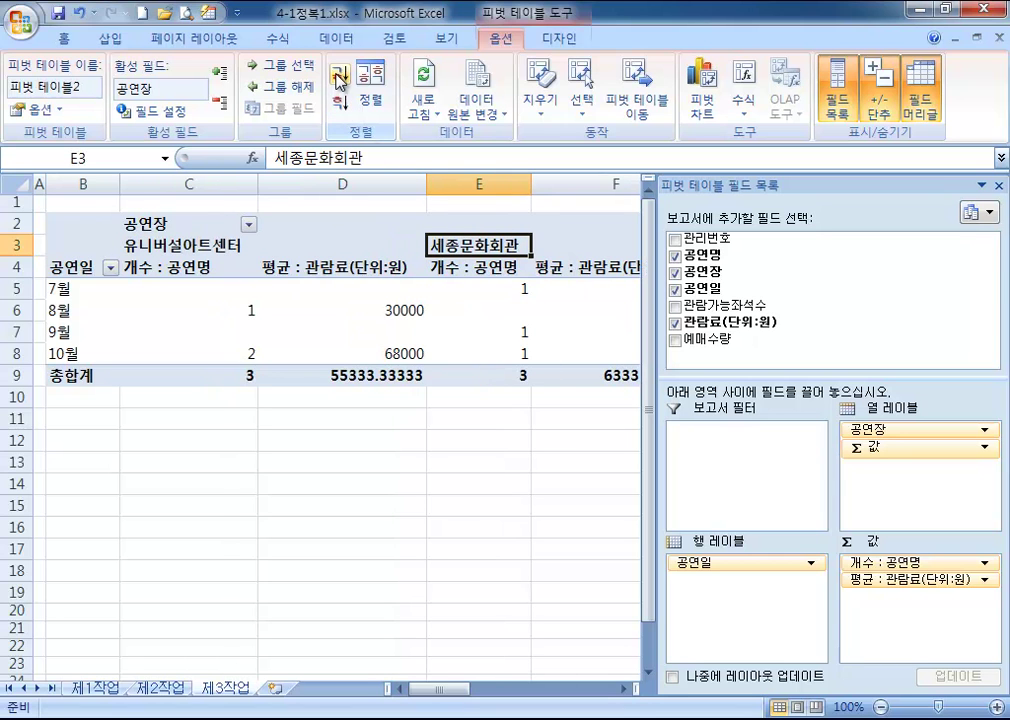
click(340, 76)
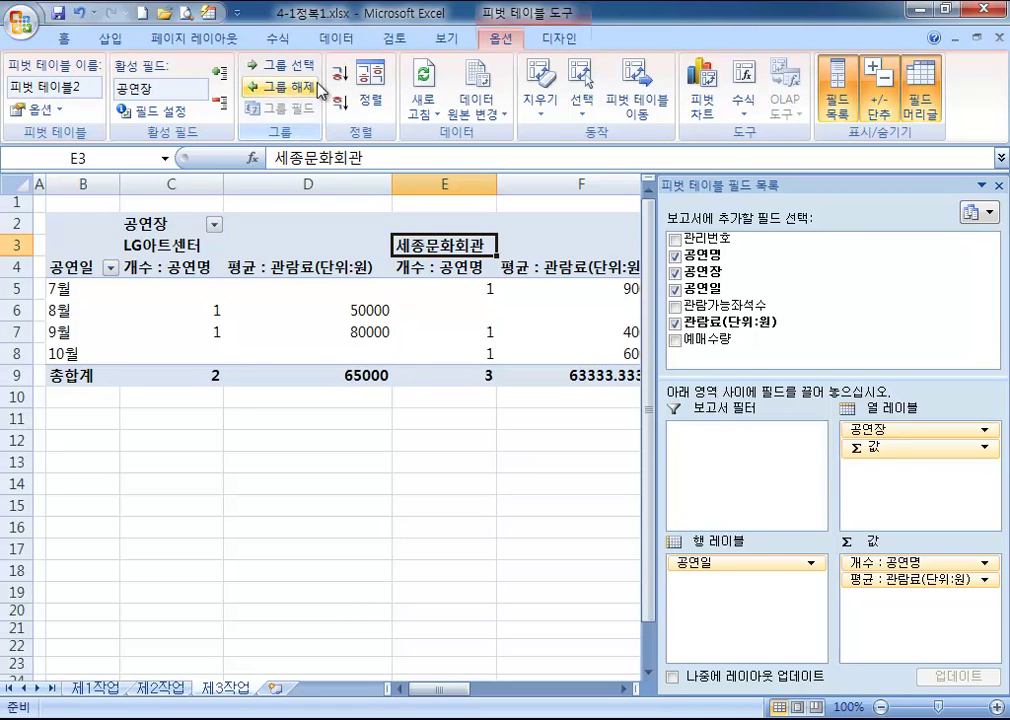
click(341, 103)
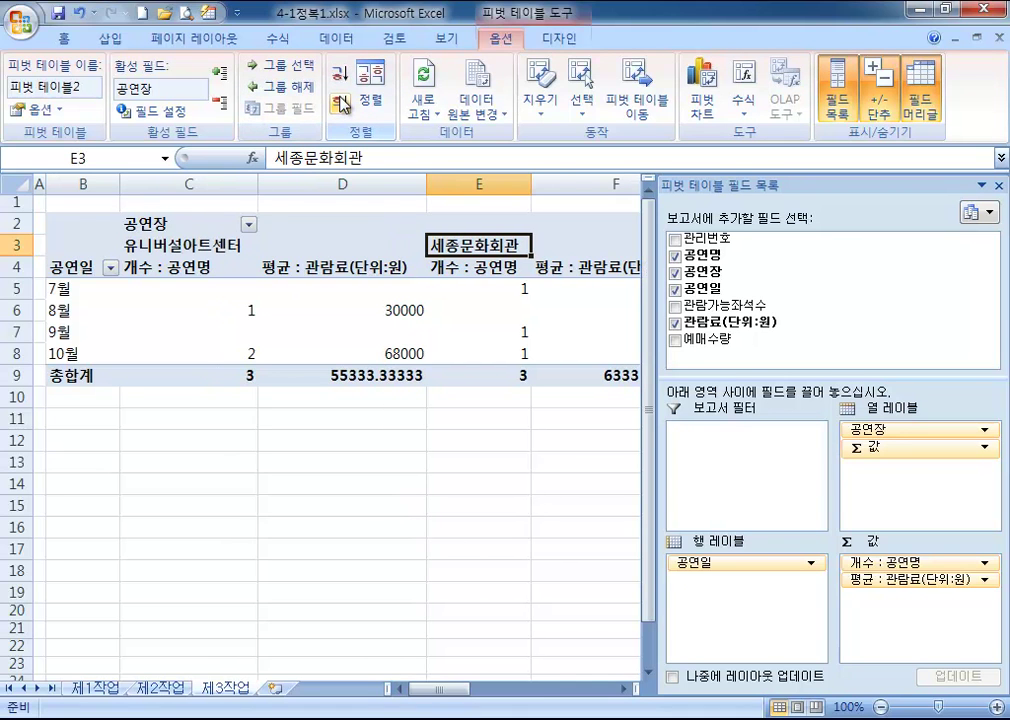
click(342, 82)
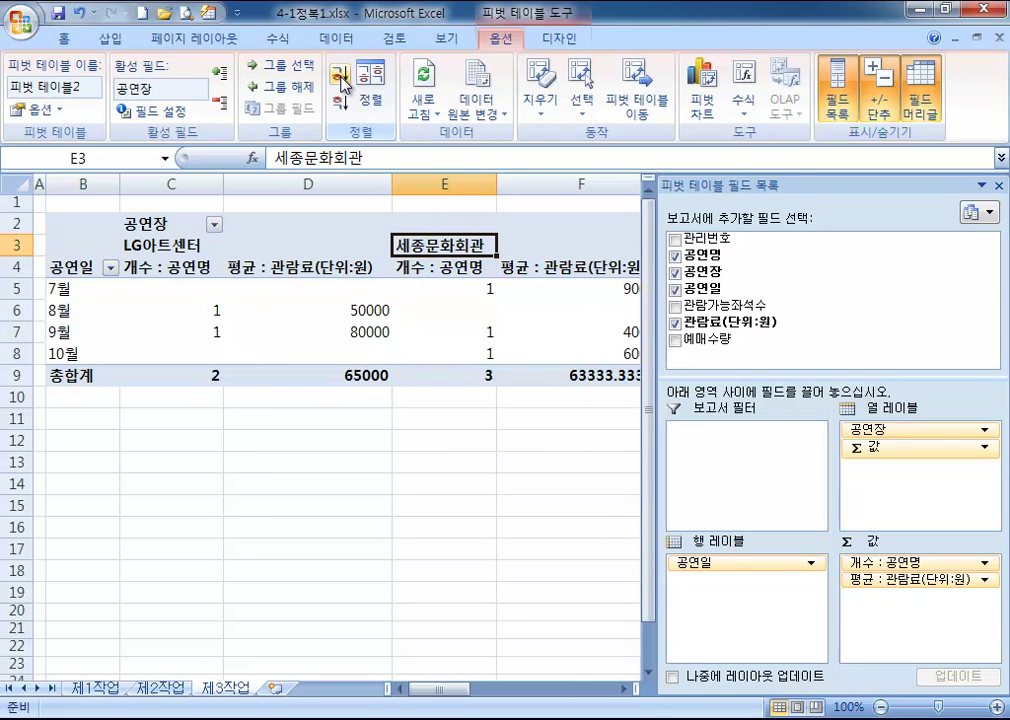
- Hide the pivot table field list, and sort the 공연장 labels in descending and back in ascending order
click(837, 100)
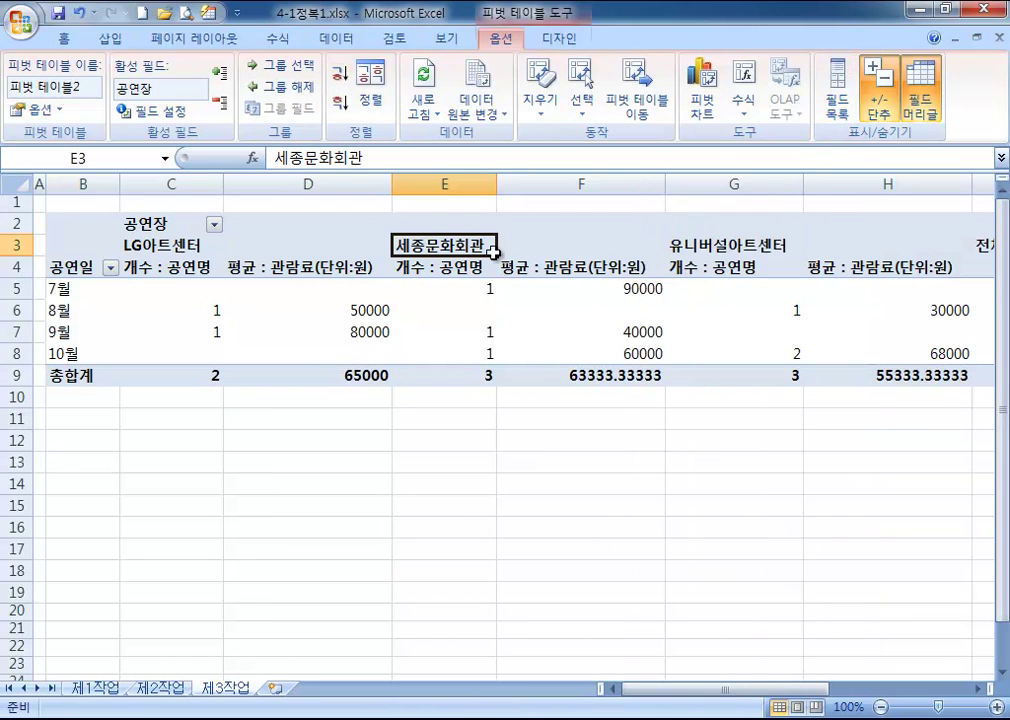
click(728, 248)
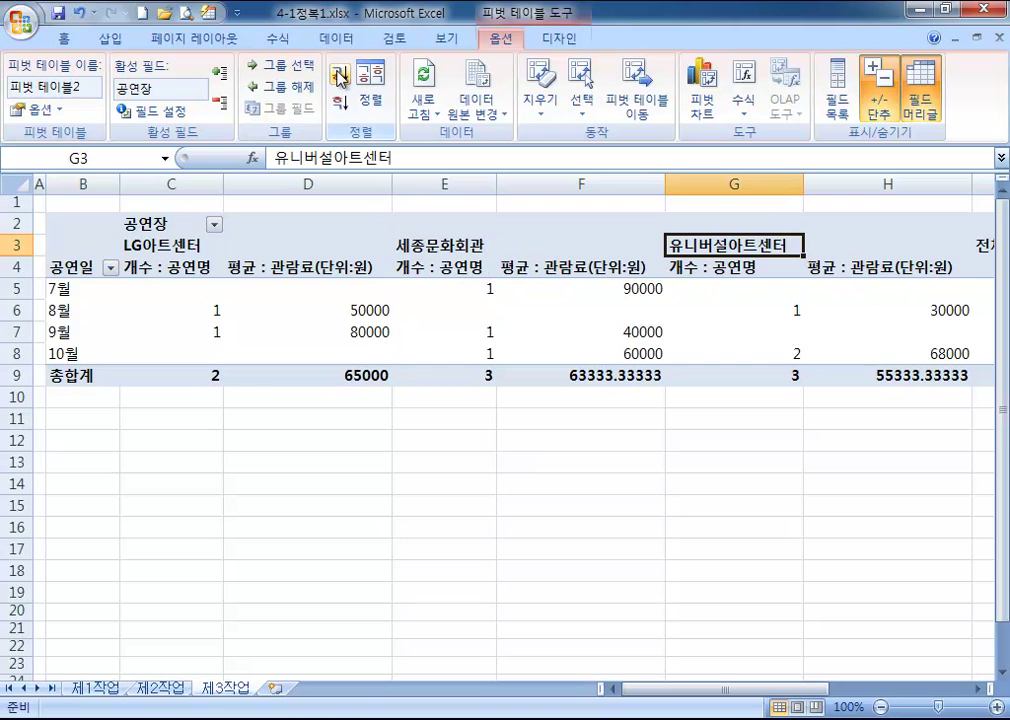
click(341, 103)
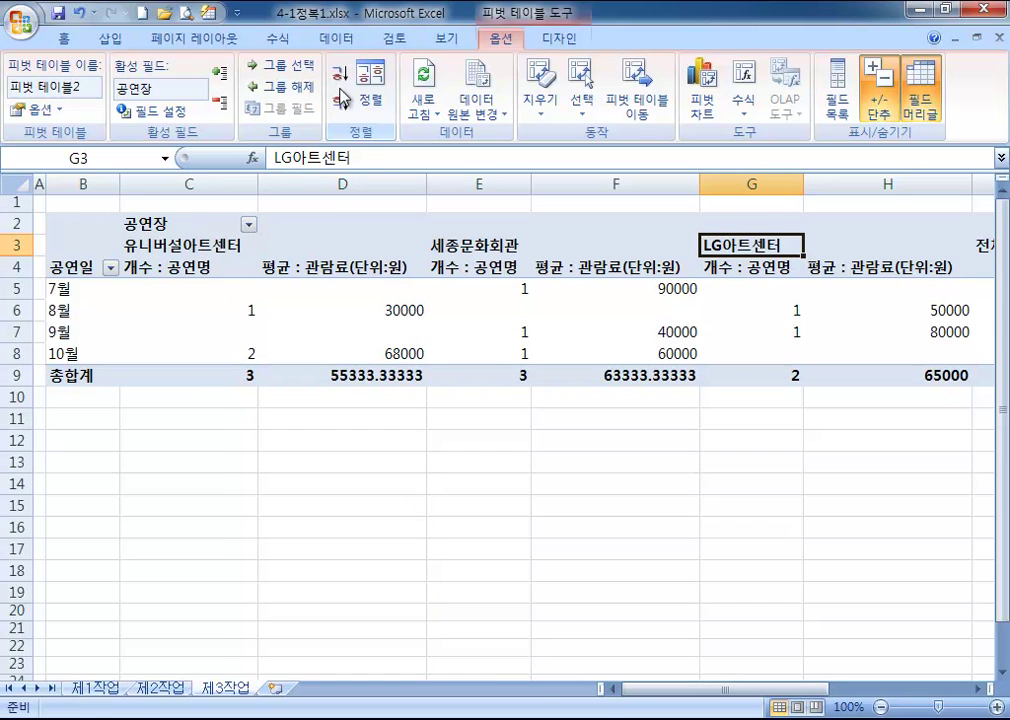
click(340, 74)
- Move the 유니버설아트센터 column group ahead of 세종문화회관, directly after LG아트센터
click(430, 237)
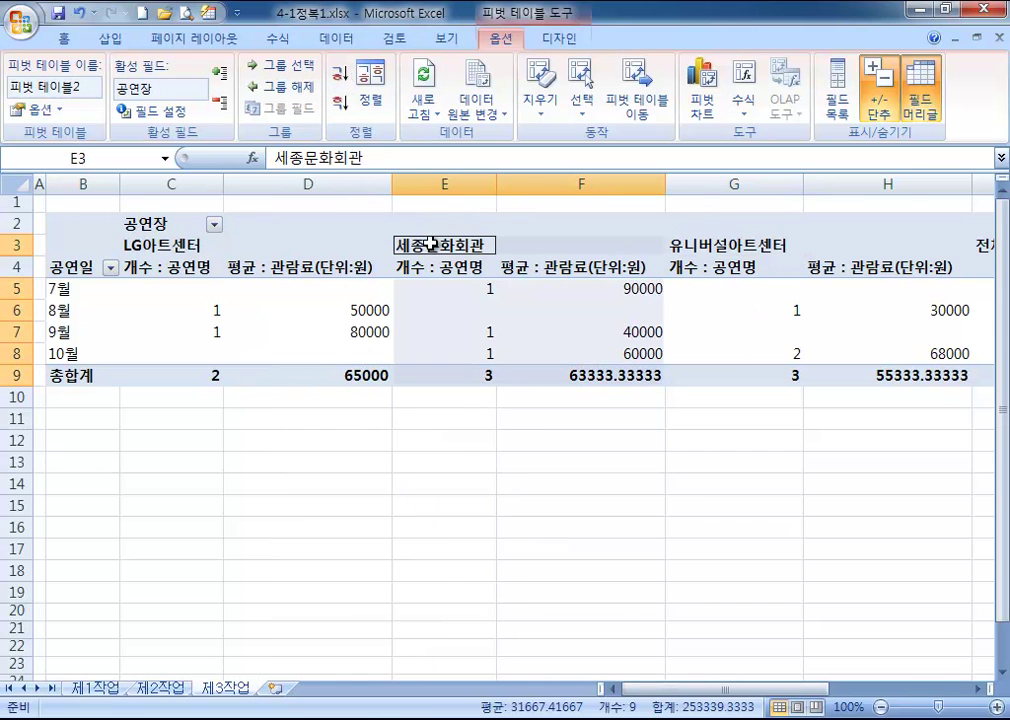
click(187, 246)
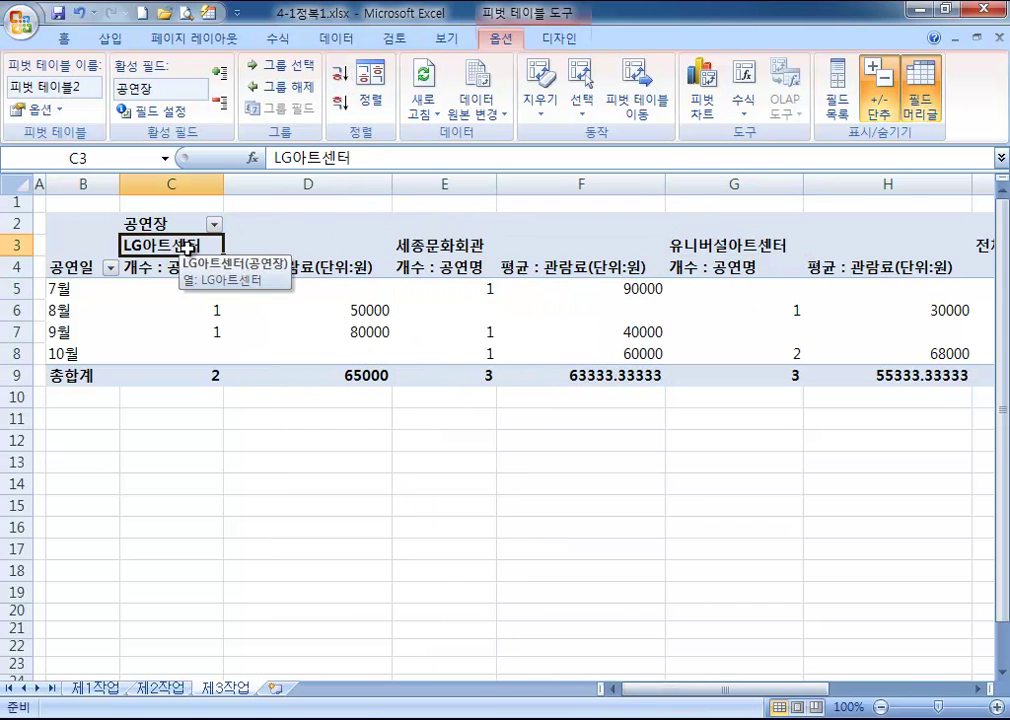
click(440, 245)
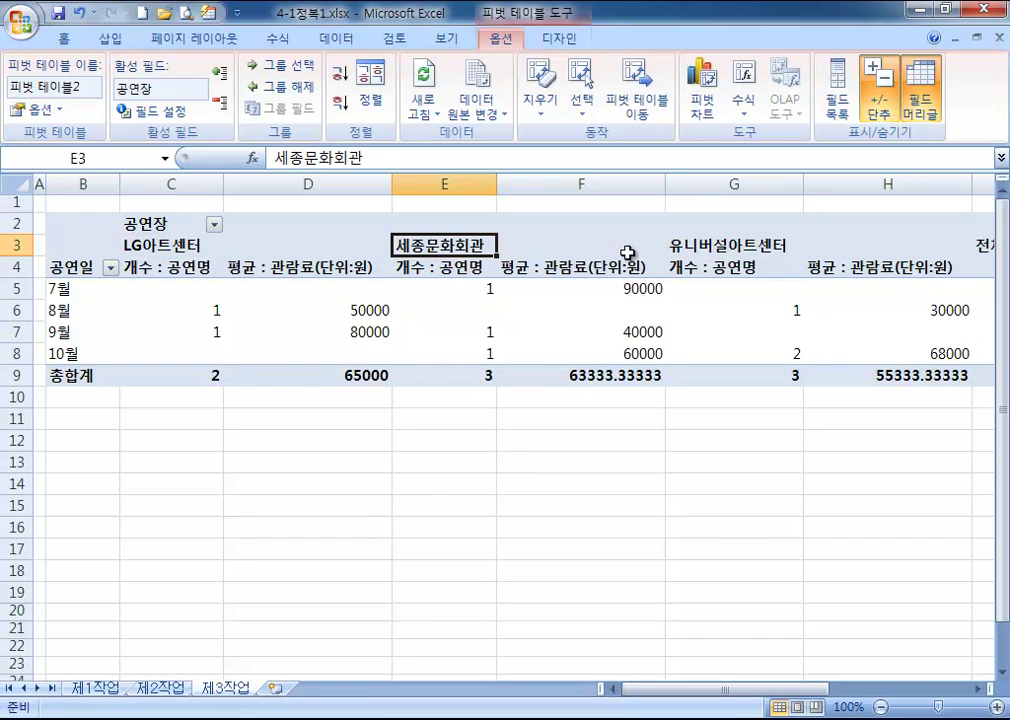
click(690, 245)
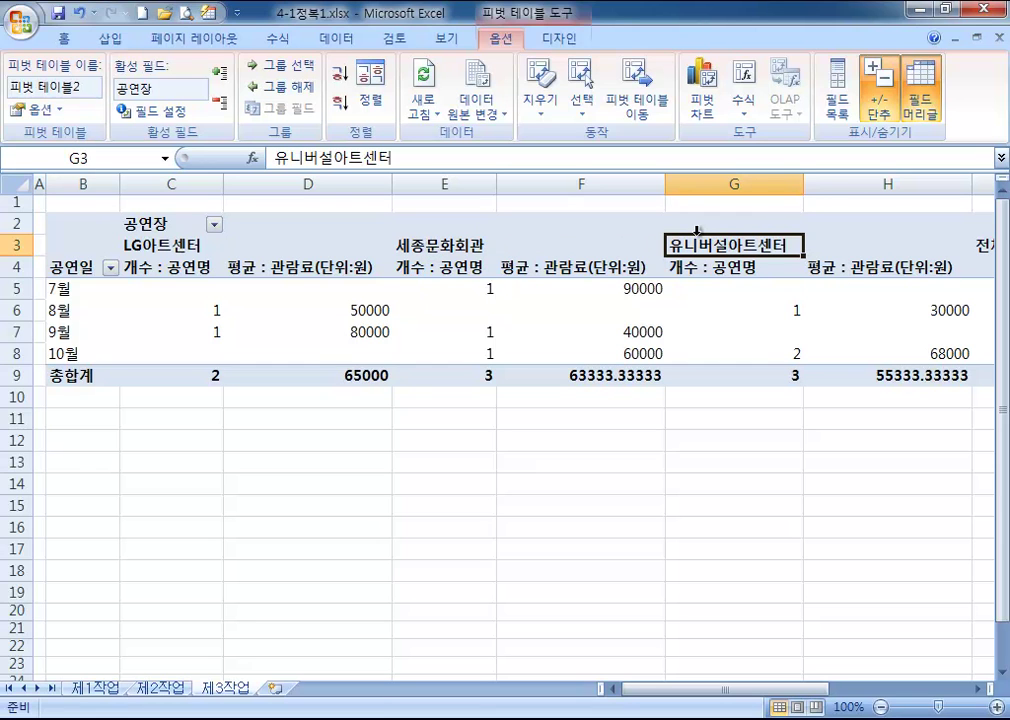
drag(699, 236, 445, 256)
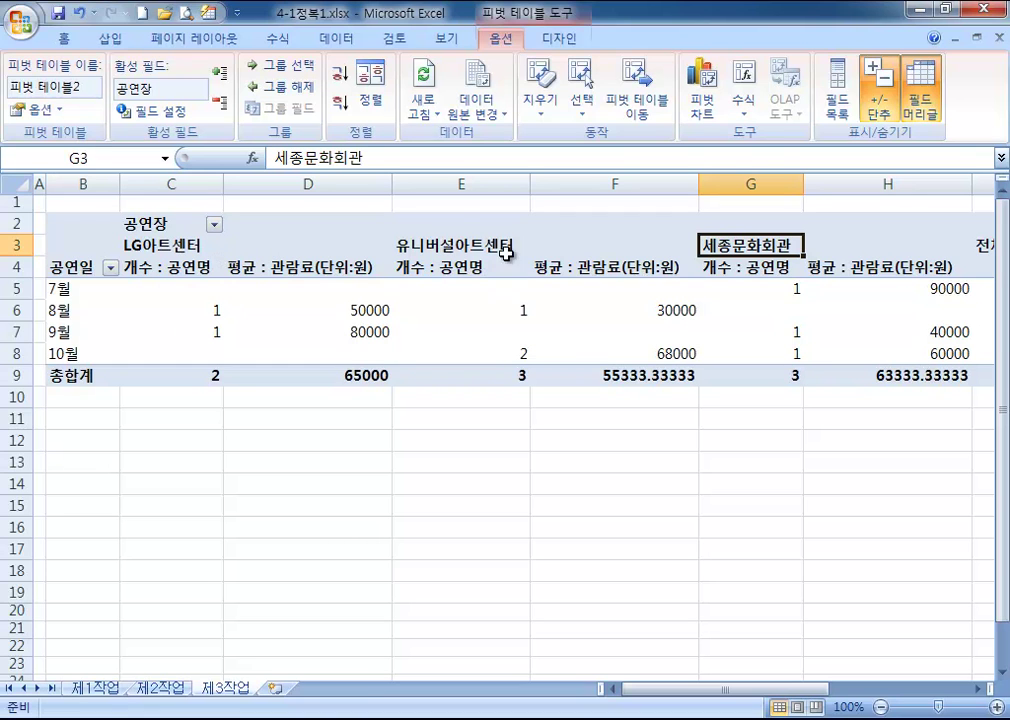
- Move the 유니버설아트센터 column group behind 세종문화회관 and return it to directly after LG아트센터
click(472, 250)
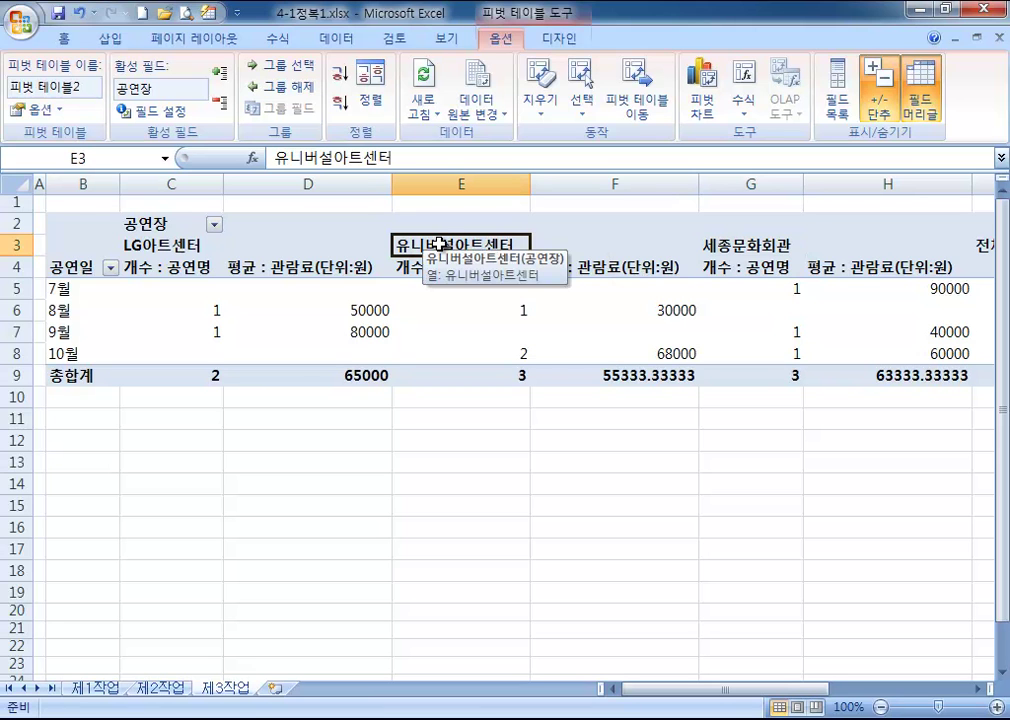
drag(440, 243, 940, 255)
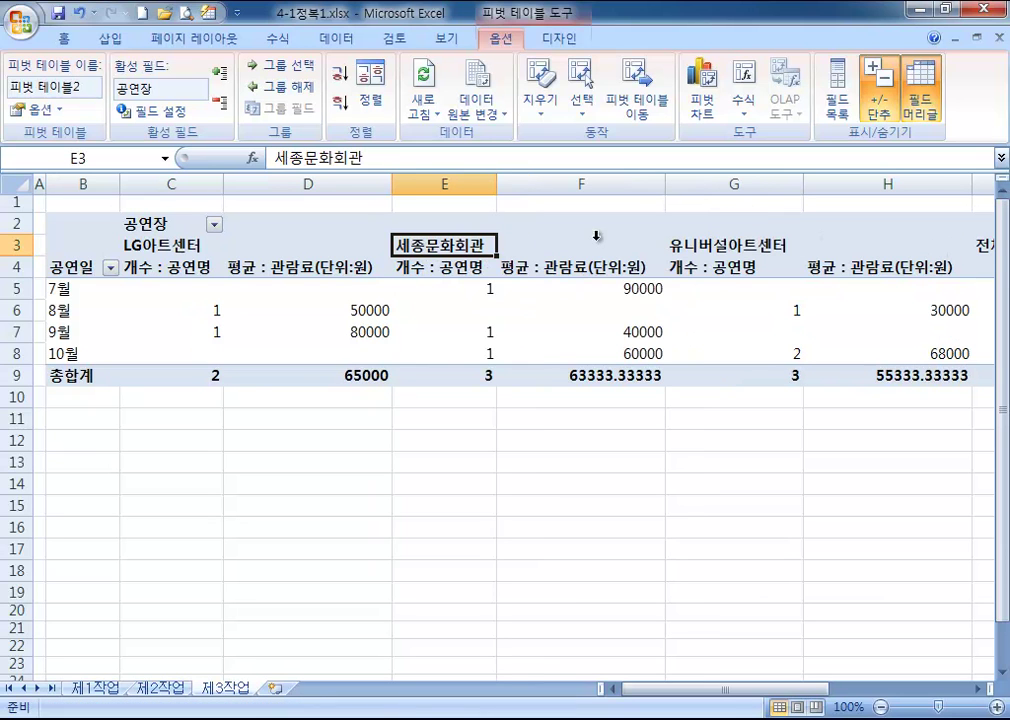
click(705, 243)
drag(709, 232, 379, 250)
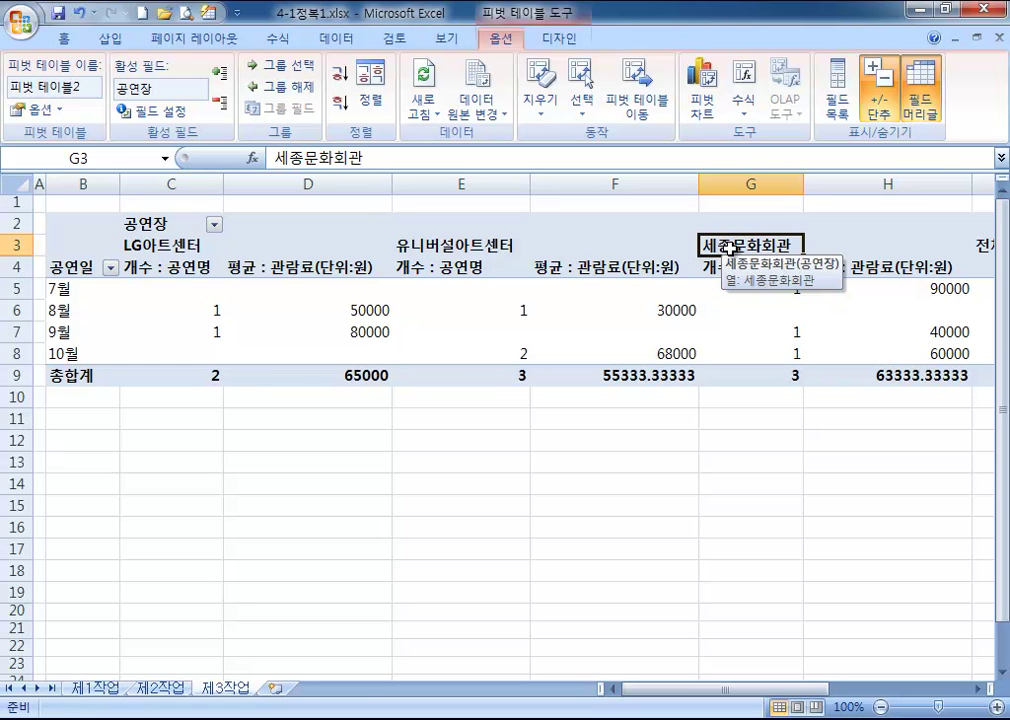
click(66, 268)
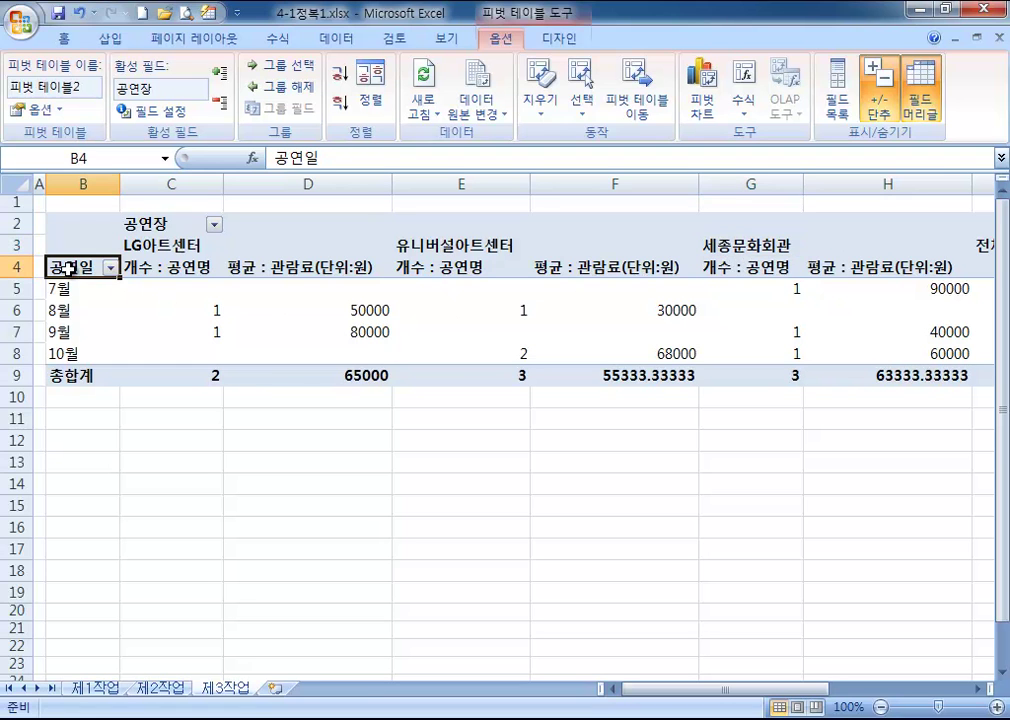
click(172, 224)
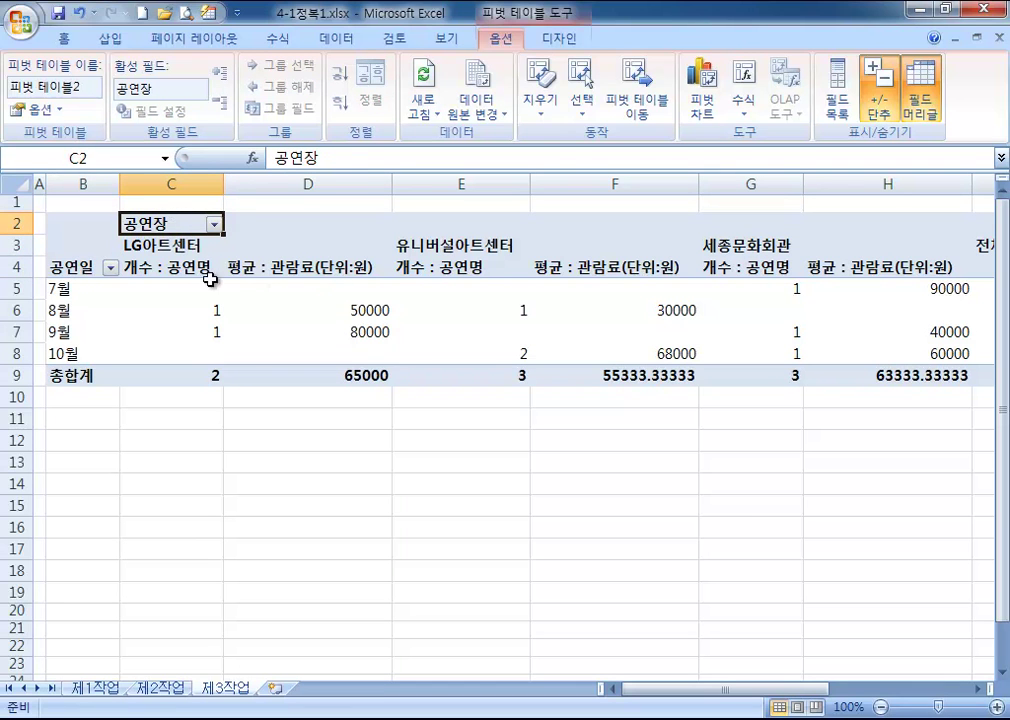
click(176, 268)
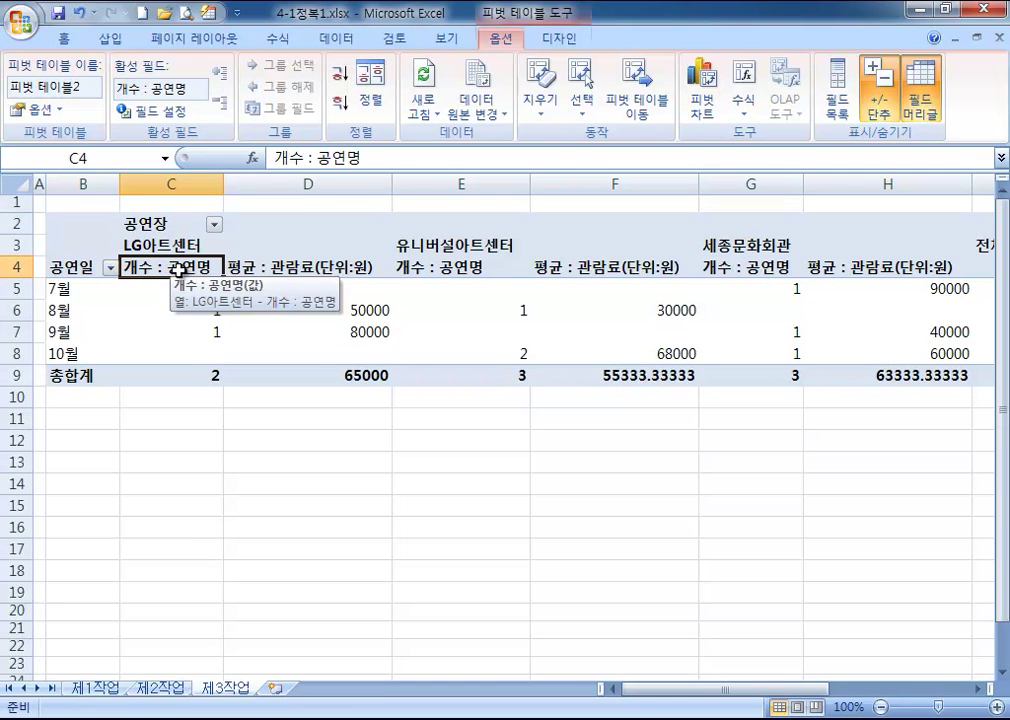
click(302, 268)
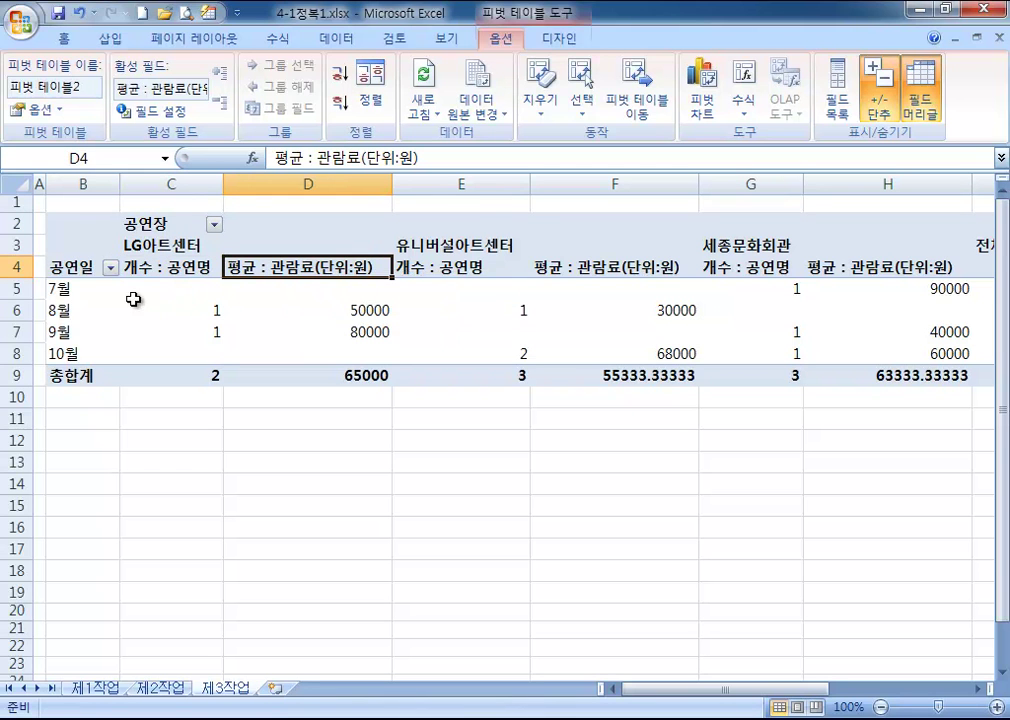
- In the pivot table options, enable merging and centering cells with labels, and set empty cells to show **
click(47, 288)
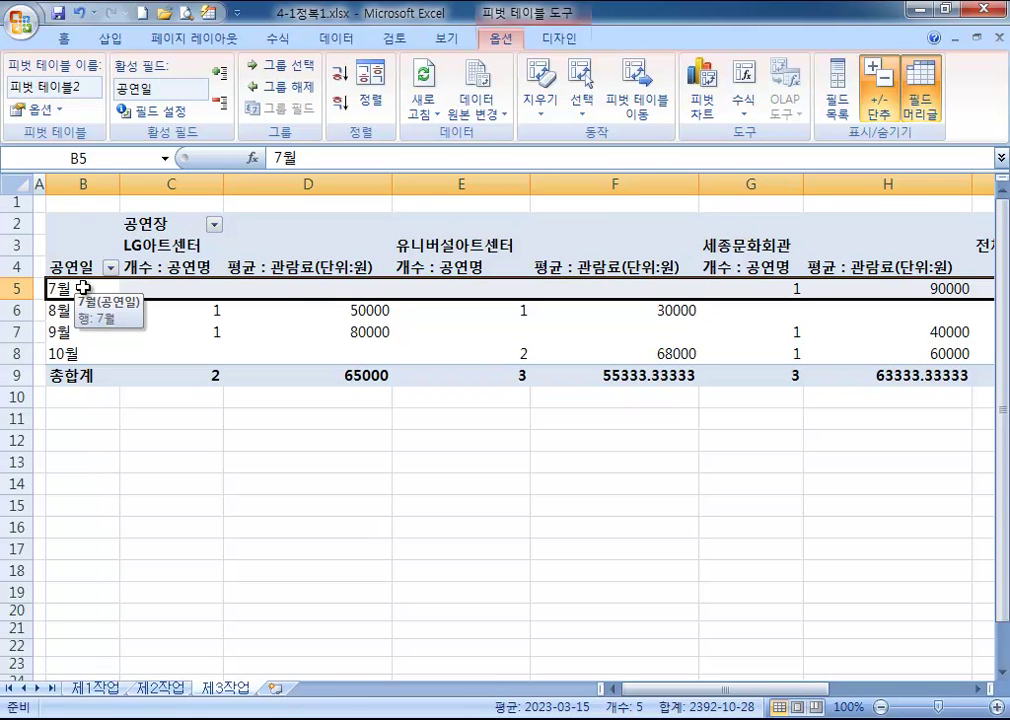
click(82, 288)
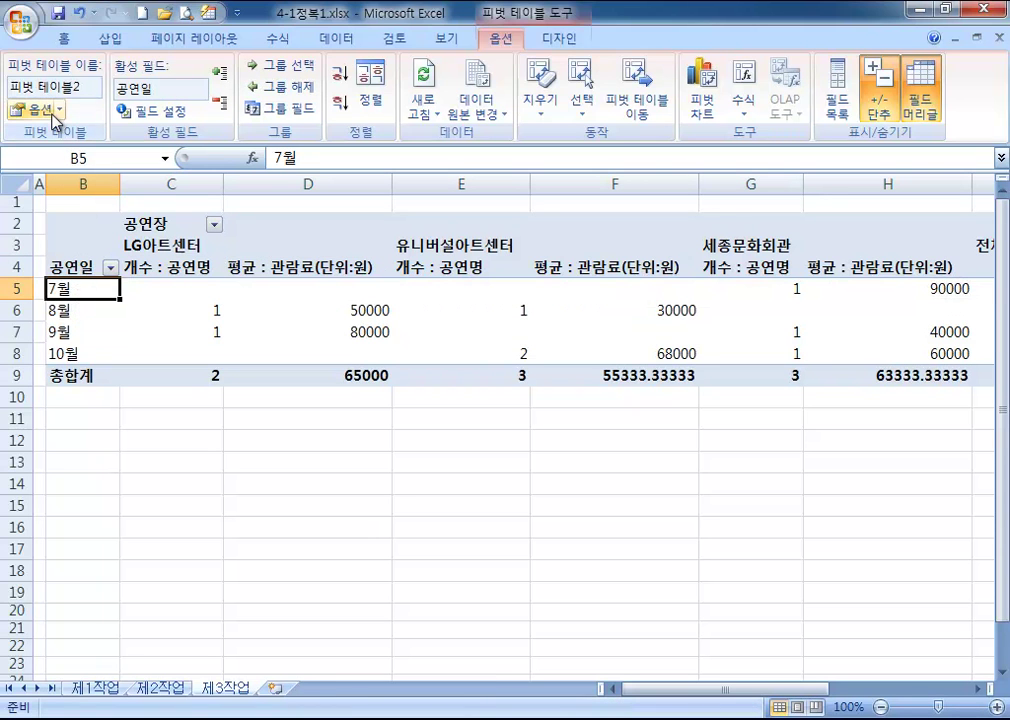
click(51, 110)
drag(225, 195, 428, 98)
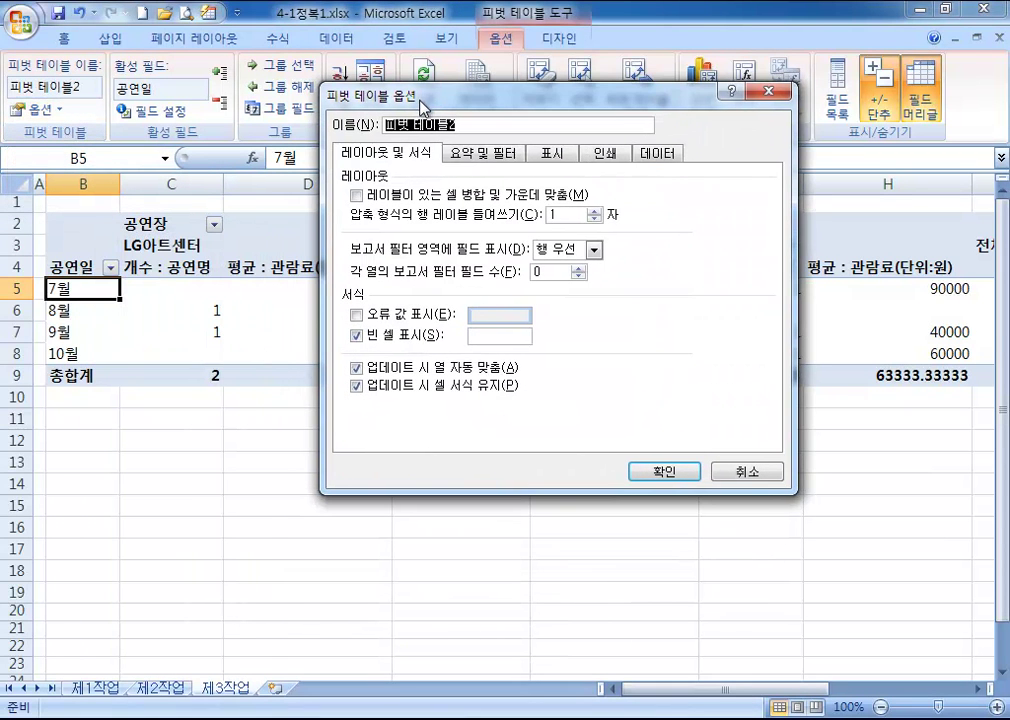
click(357, 196)
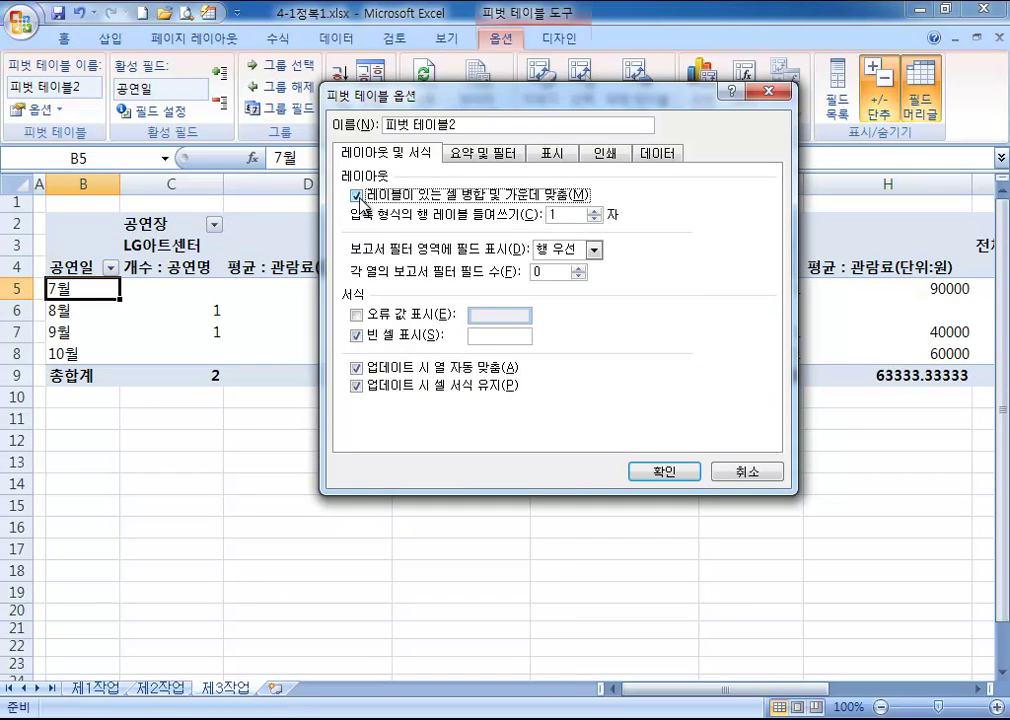
click(512, 337)
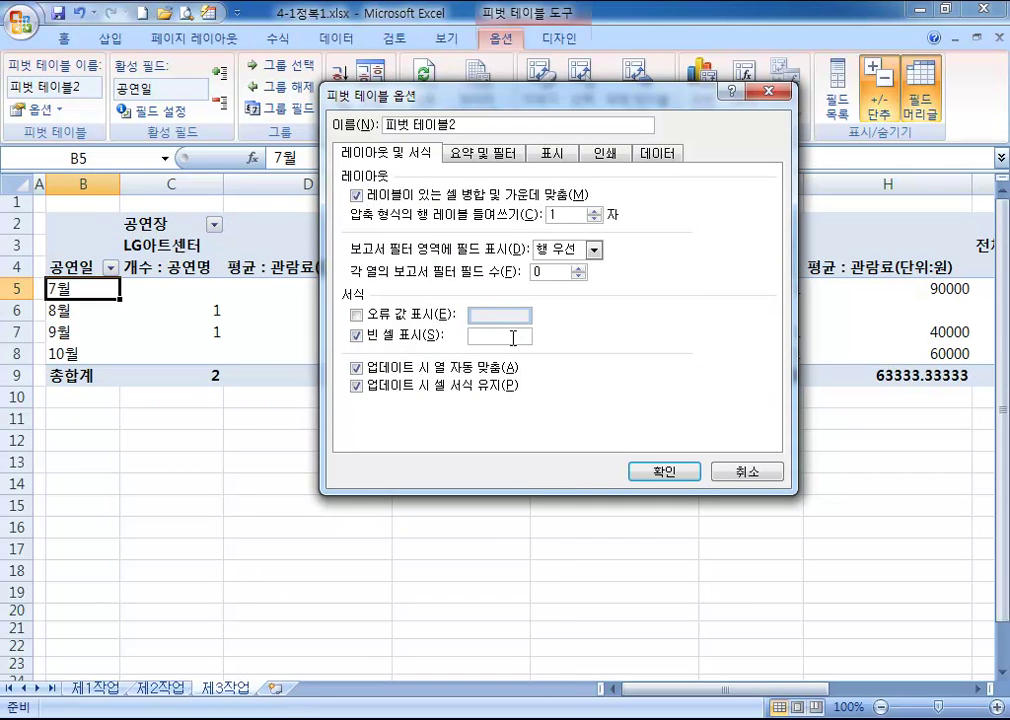
text(**)
- Turn off the row grand totals (행 총합계 표시) and apply the pivot table options
click(481, 155)
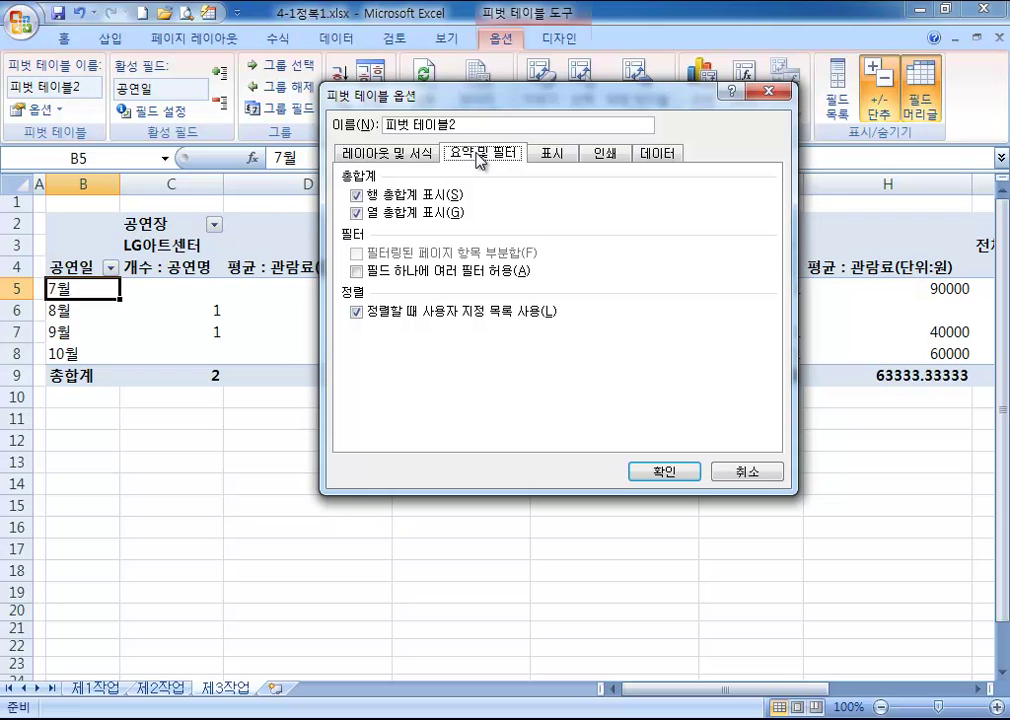
click(365, 192)
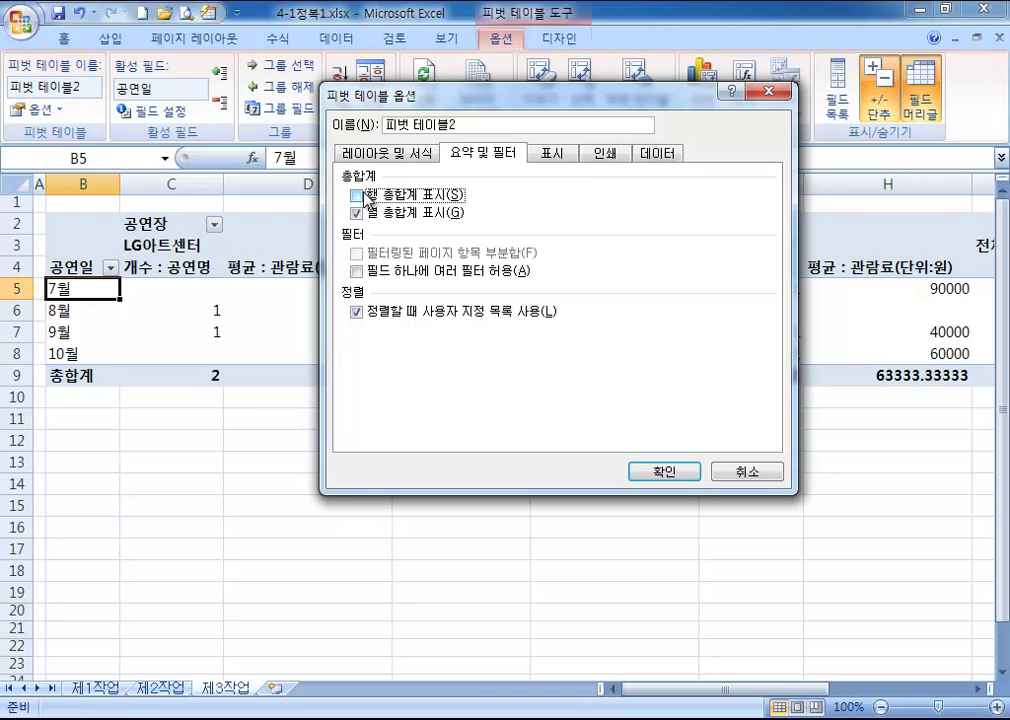
click(659, 471)
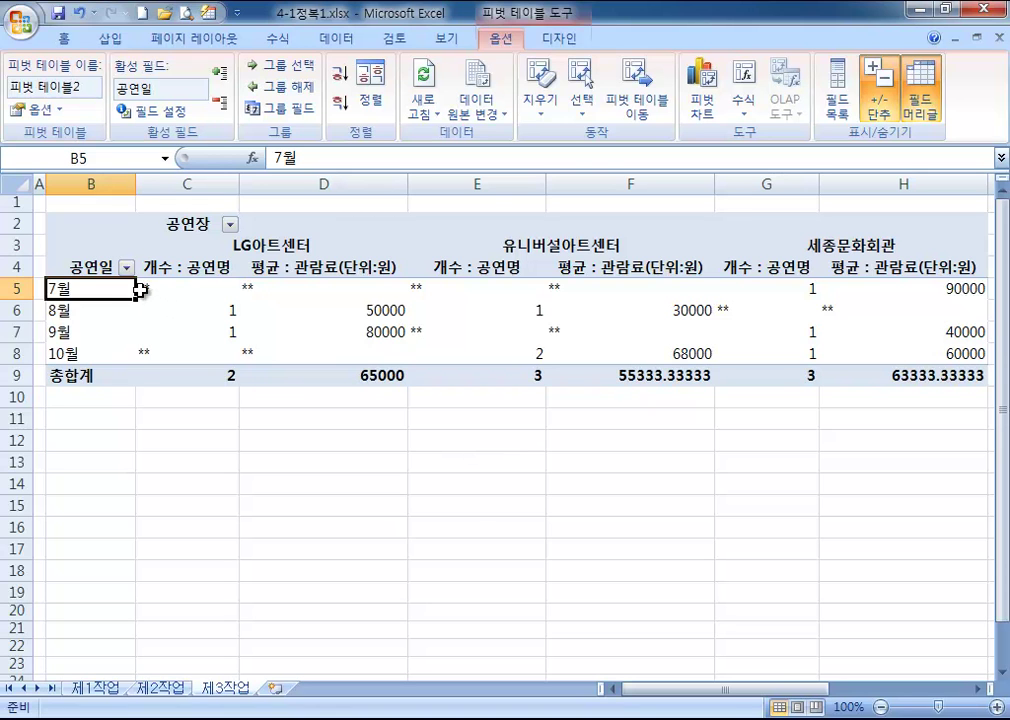
- Format the pivot table values in C5:H9 with the comma style and center alignment
drag(149, 287, 884, 380)
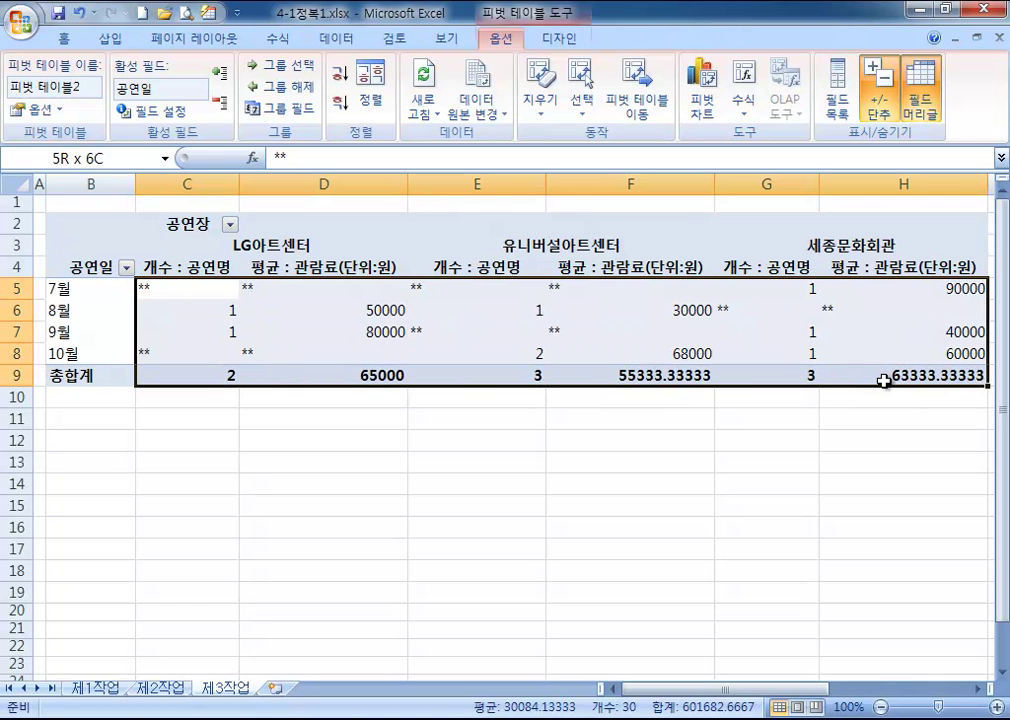
drag(884, 380, 884, 380)
mouse_move(778, 688)
mouse_down()
mouse_move(859, 688)
mouse_move(785, 688)
mouse_up()
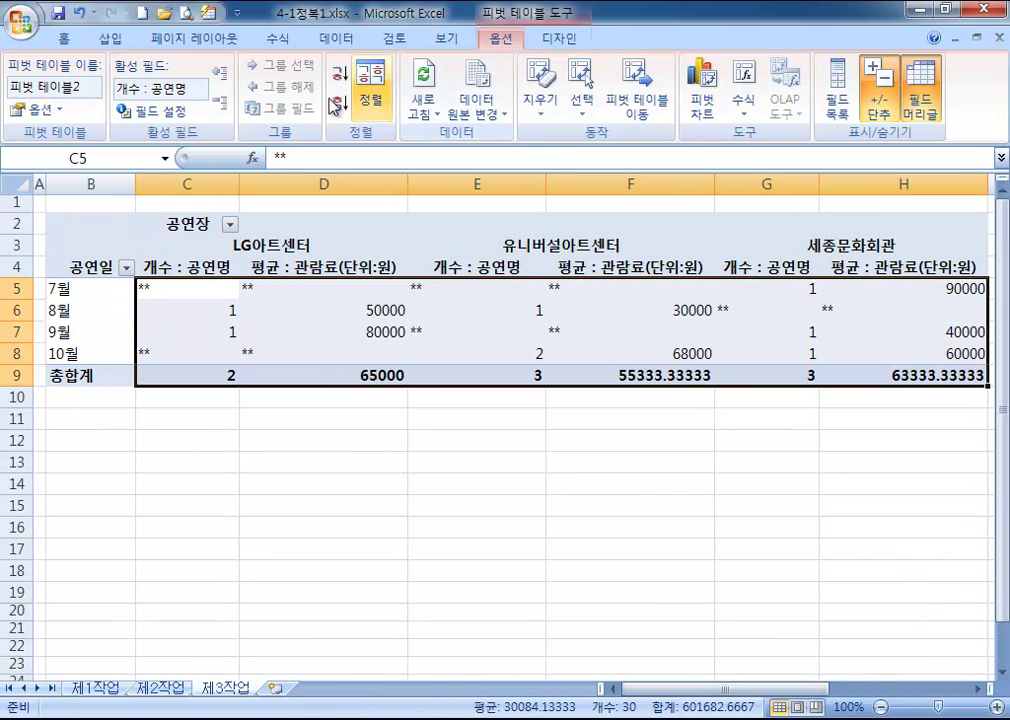
click(66, 40)
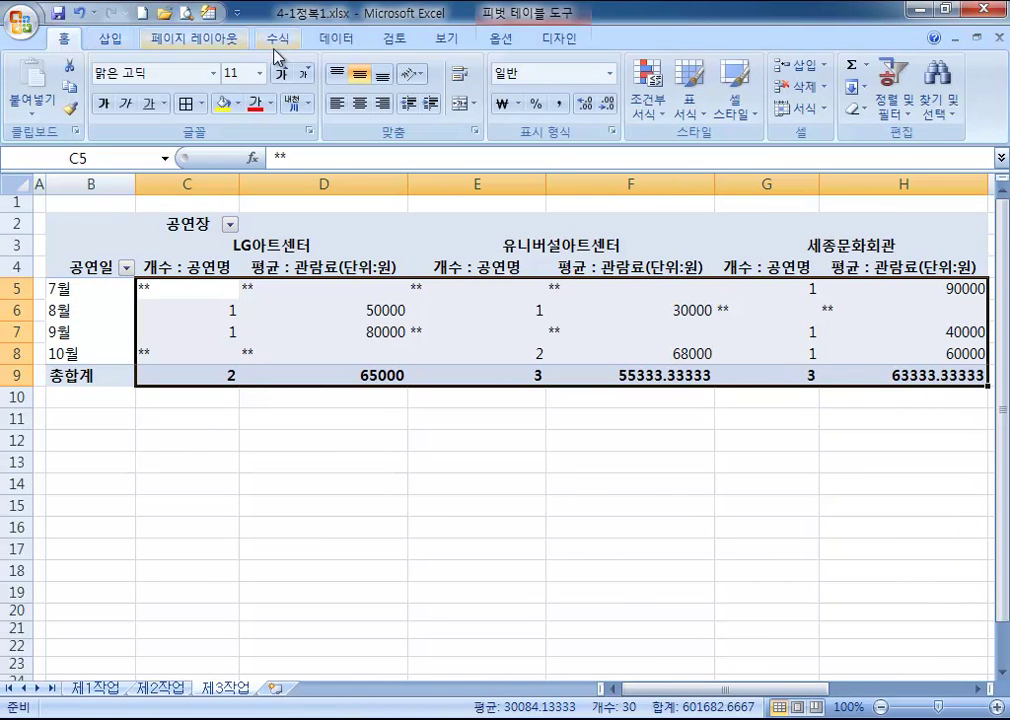
click(561, 105)
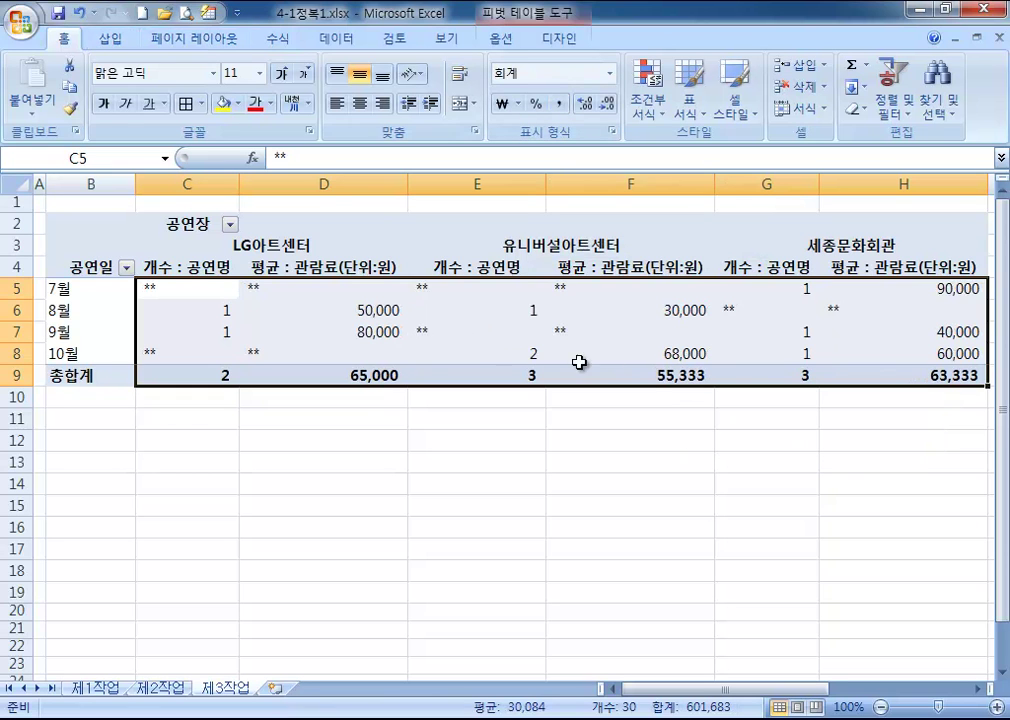
click(359, 104)
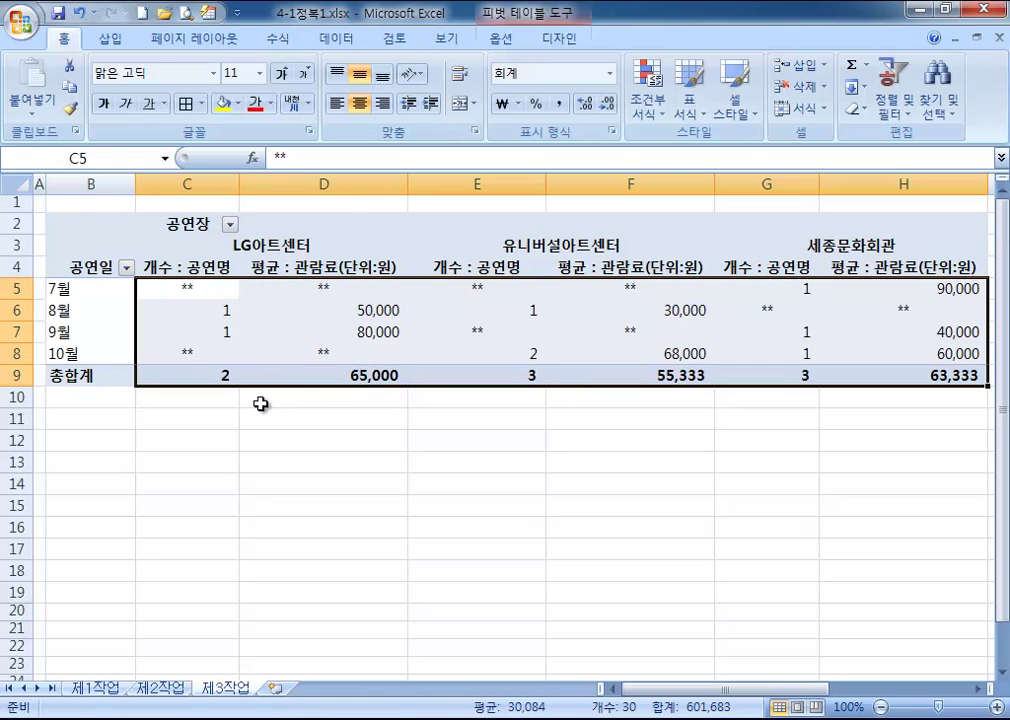
mouse_move(224, 365)
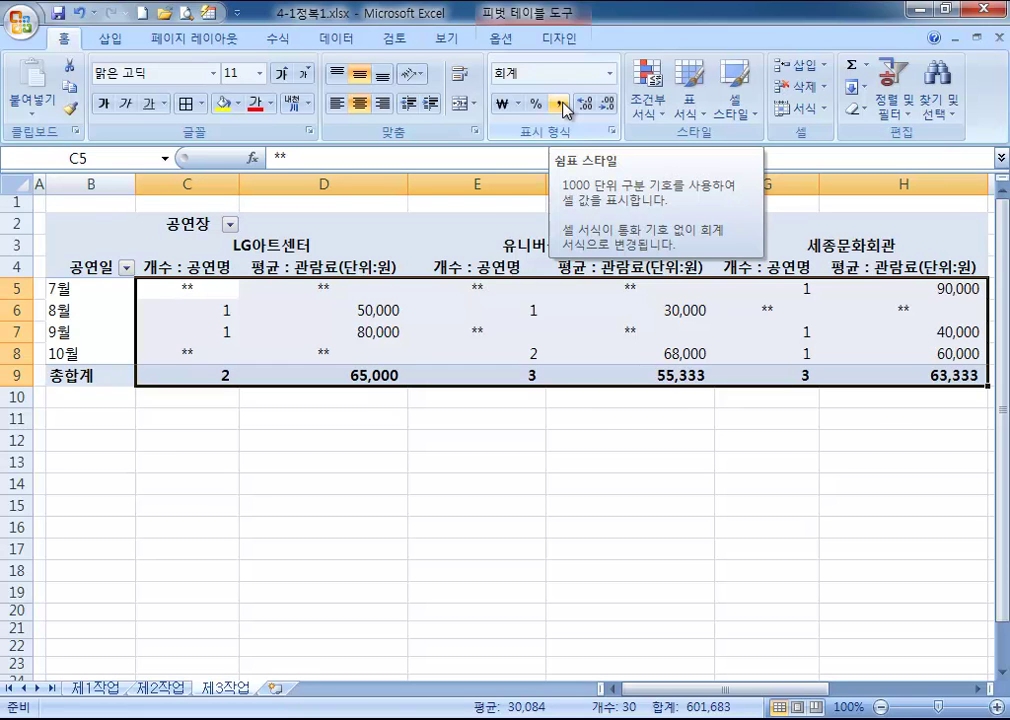
mouse_move(476, 305)
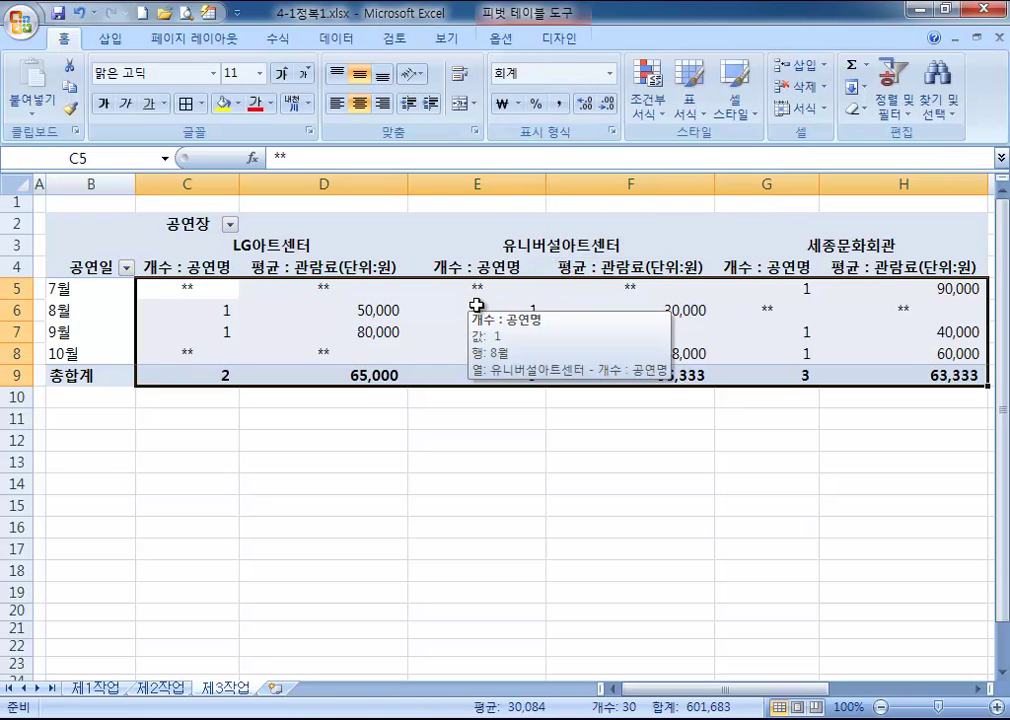
click(90, 257)
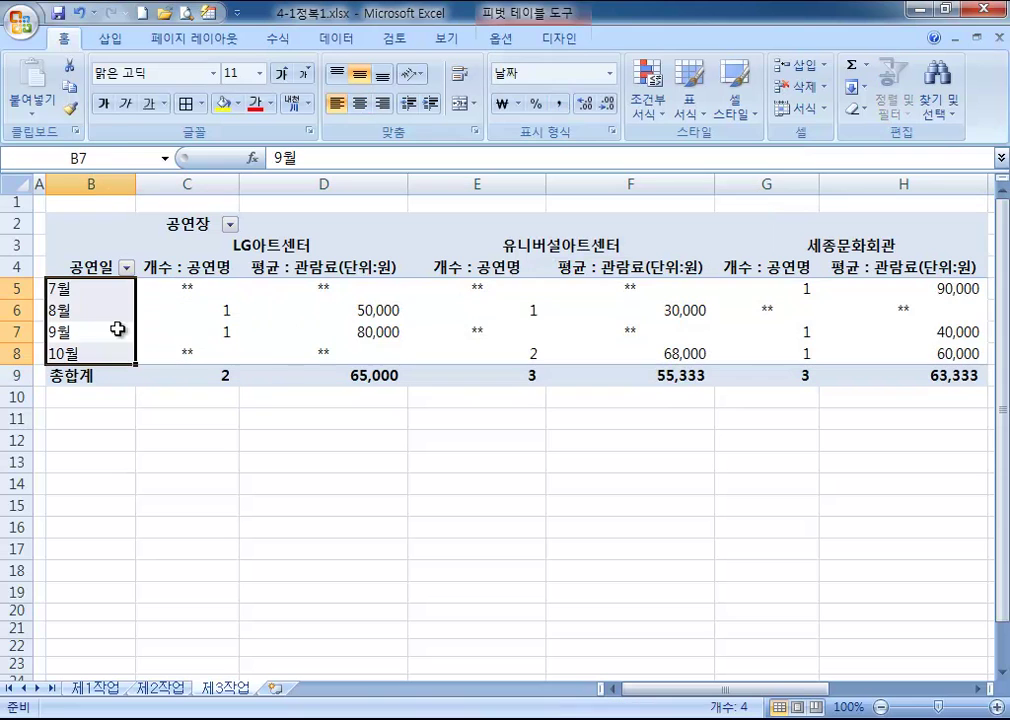
click(276, 338)
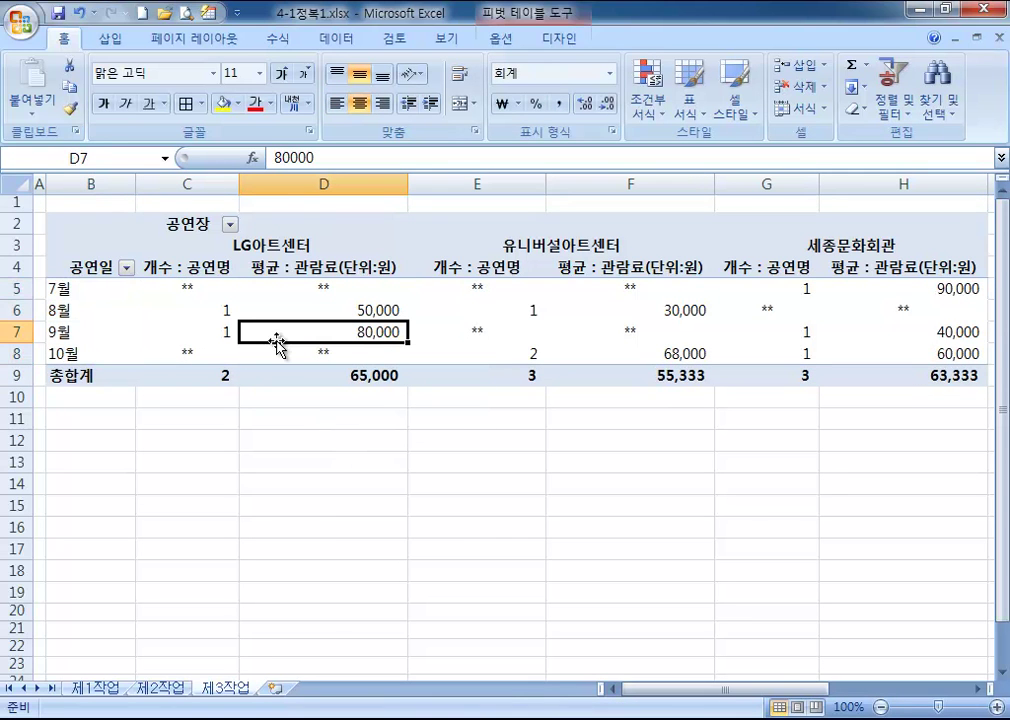